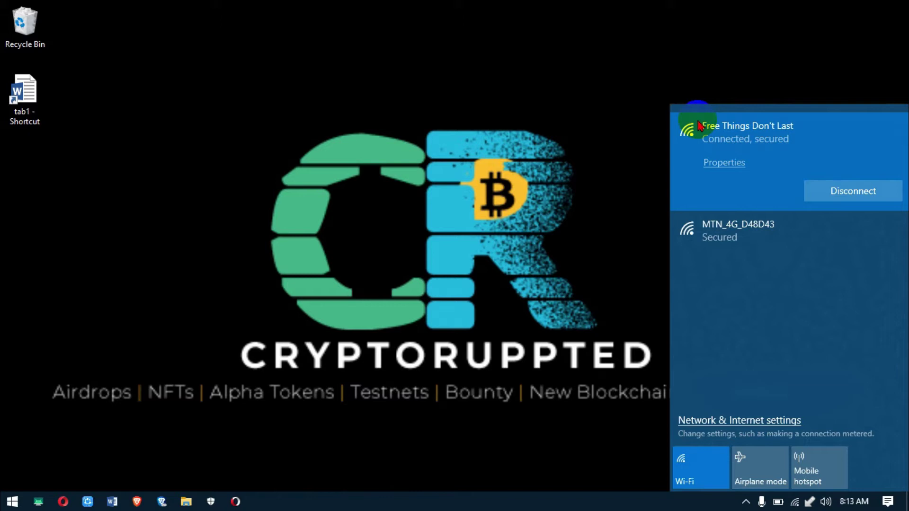
- Turn on 'Set as metered connection' for the Free Things Don't Last Wi-Fi network, then close Settings
{"action": "left_click", "coordinate": [724, 163]}
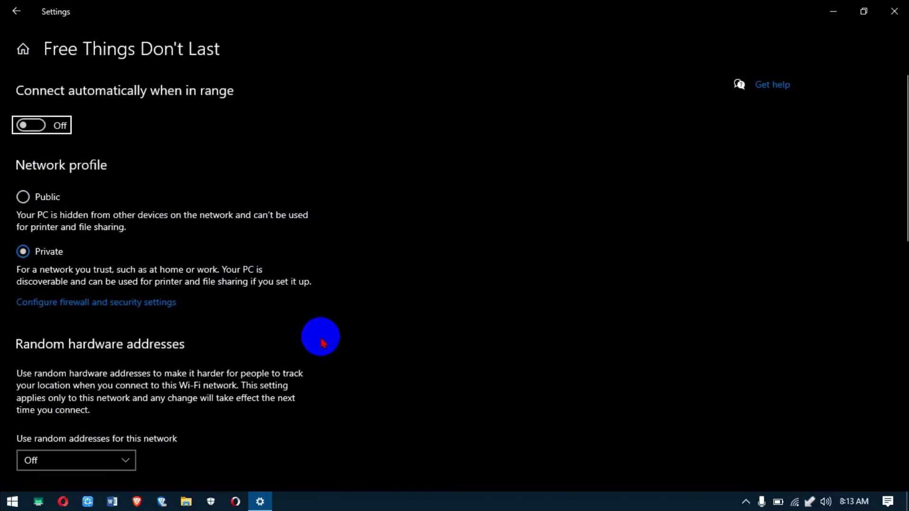
{"action": "scroll", "coordinate": [318, 344], "scroll_direction": "down", "scroll_amount": 4}
{"action": "scroll", "coordinate": [316, 348], "scroll_direction": "down", "scroll_amount": 1}
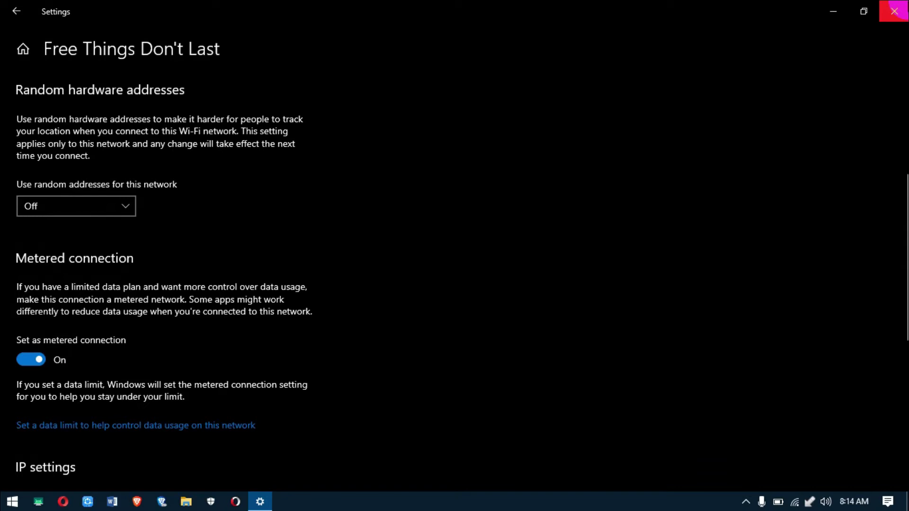
{"action": "left_click", "coordinate": [894, 11]}
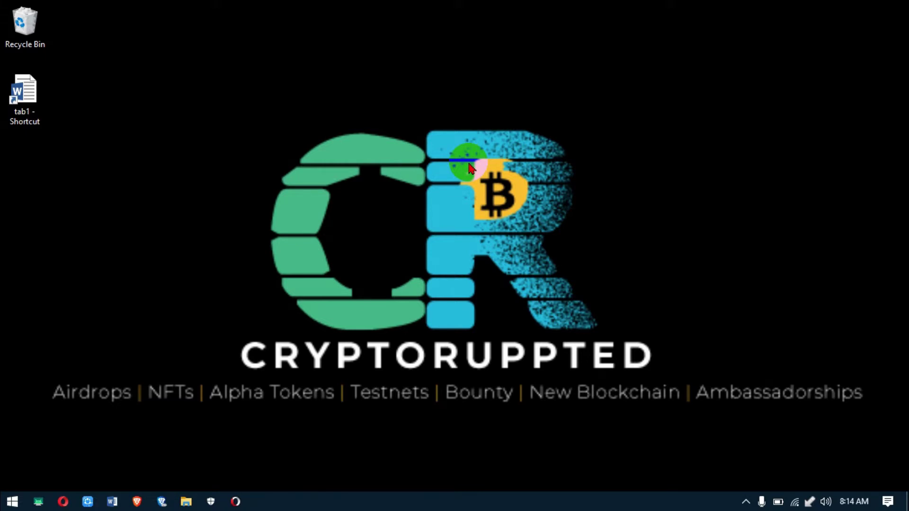
- Launch Services by searching 'ser' from Start and right-click Background Intelligent Transfer Service
{"action": "key", "text": "super"}
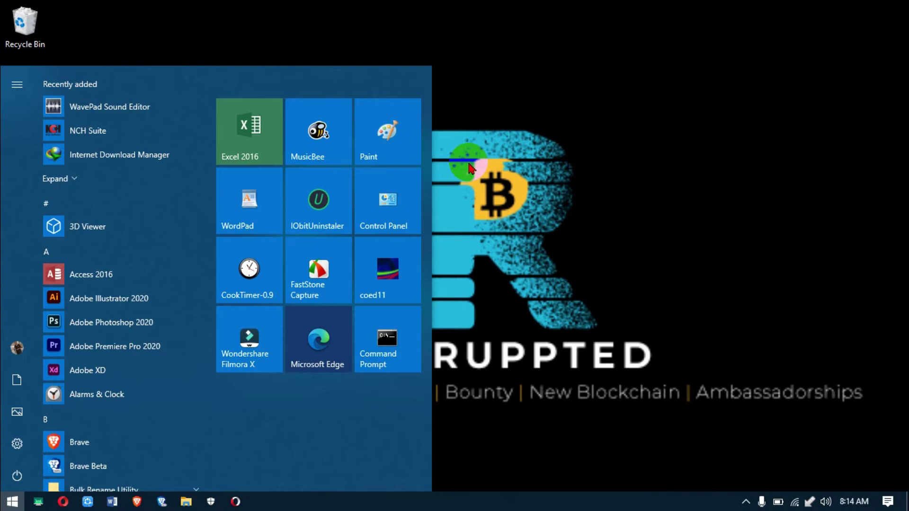
{"action": "key", "text": "super"}
{"action": "key", "text": "super"}
{"action": "type", "text": "ser"}
{"action": "key", "text": "Escape"}
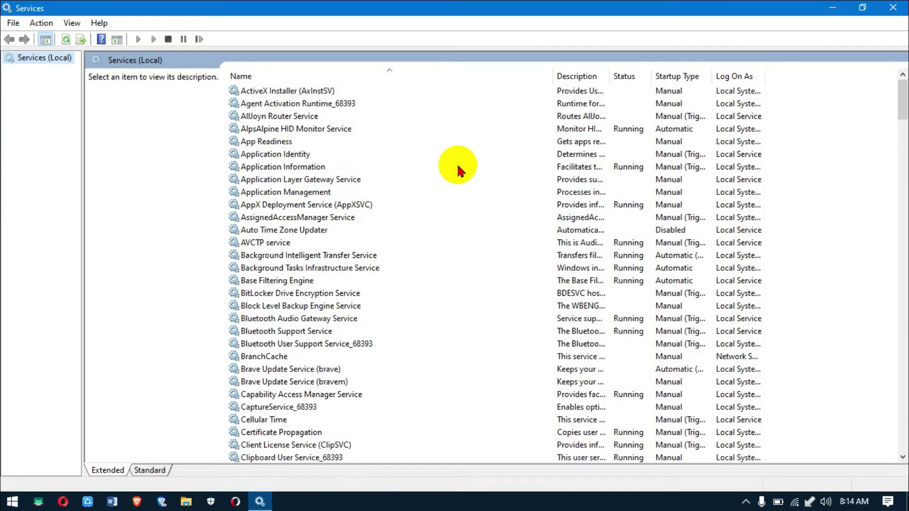
{"action": "left_click", "coordinate": [358, 260]}
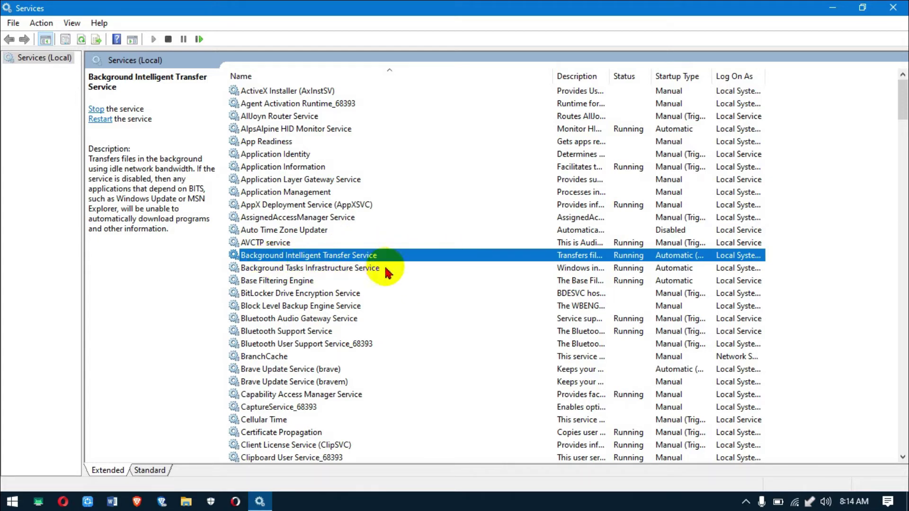
{"action": "right_click", "coordinate": [421, 258]}
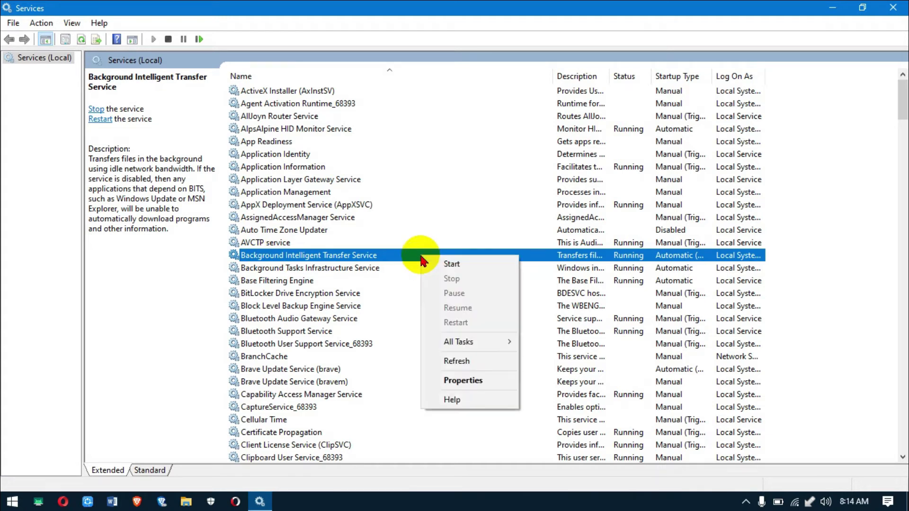
- In BITS properties, start then stop the service, dismissing the stop error
{"action": "double_click", "coordinate": [374, 259]}
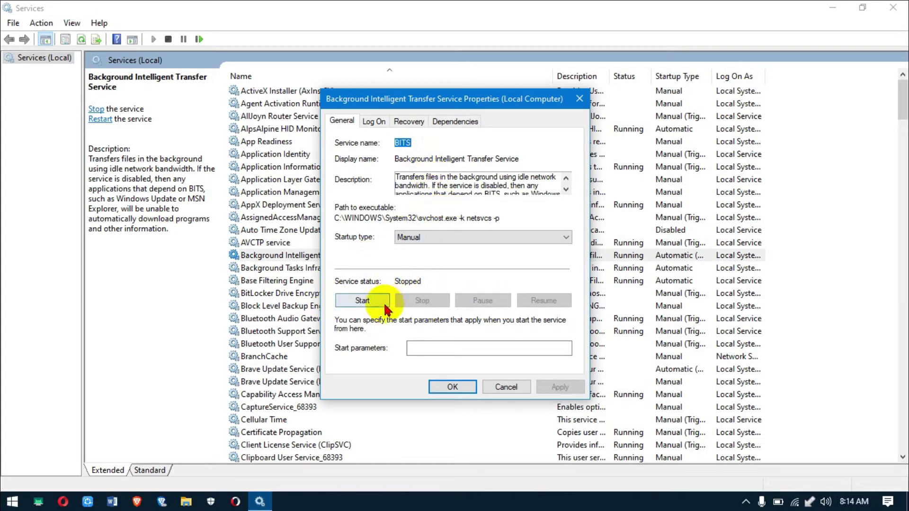
{"action": "left_click_drag", "start_coordinate": [451, 101], "coordinate": [525, 115]}
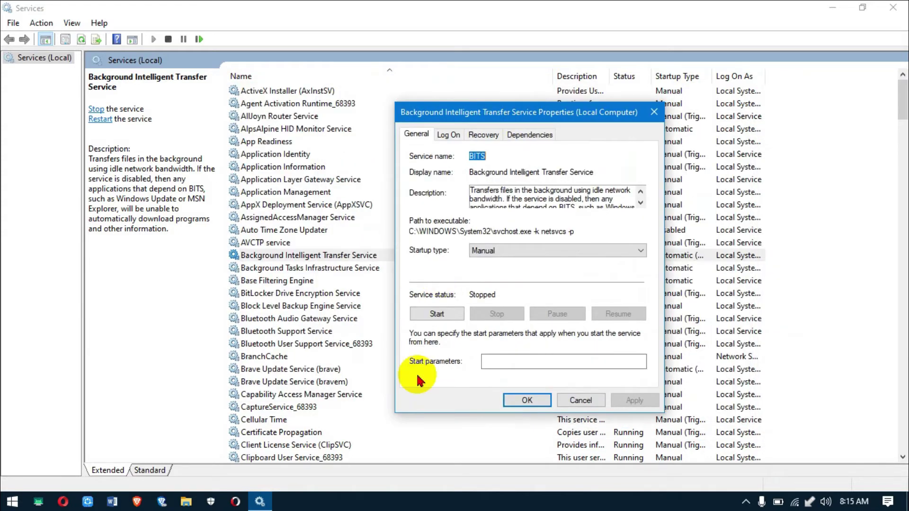
{"action": "left_click", "coordinate": [455, 315]}
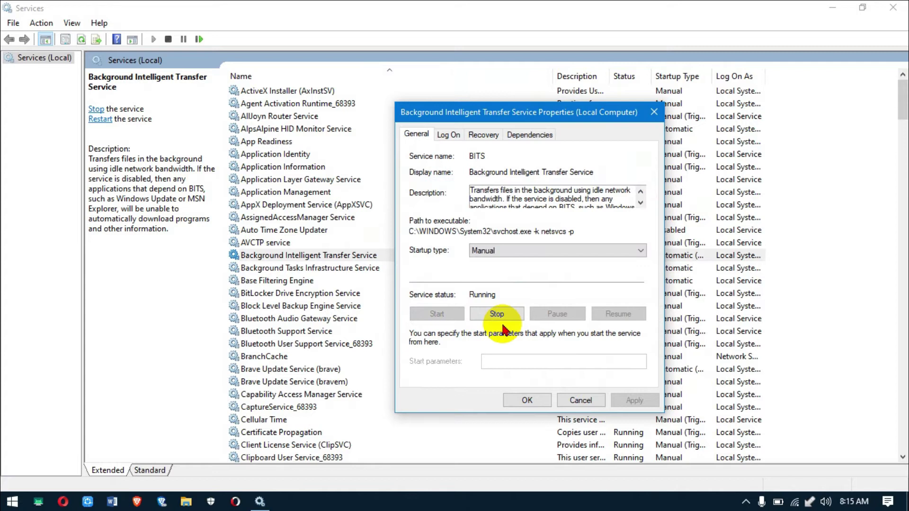
{"action": "left_click", "coordinate": [507, 317]}
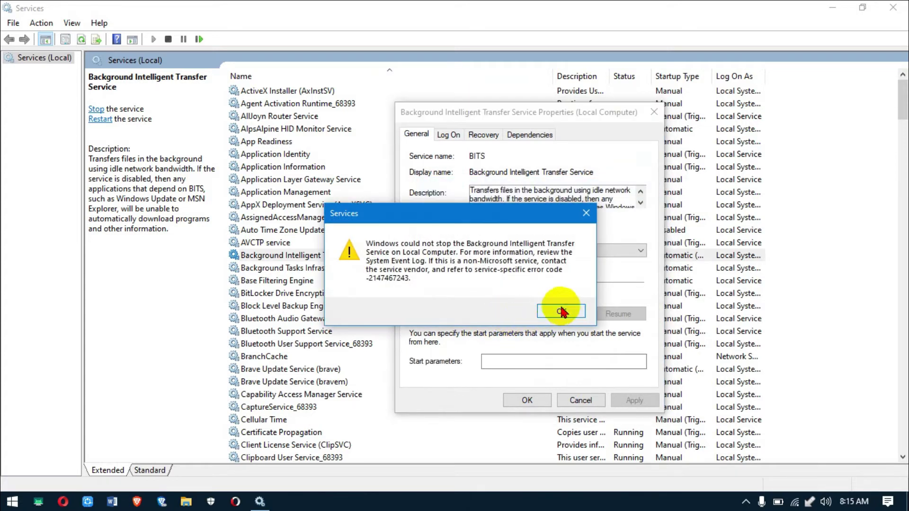
{"action": "left_click", "coordinate": [560, 308]}
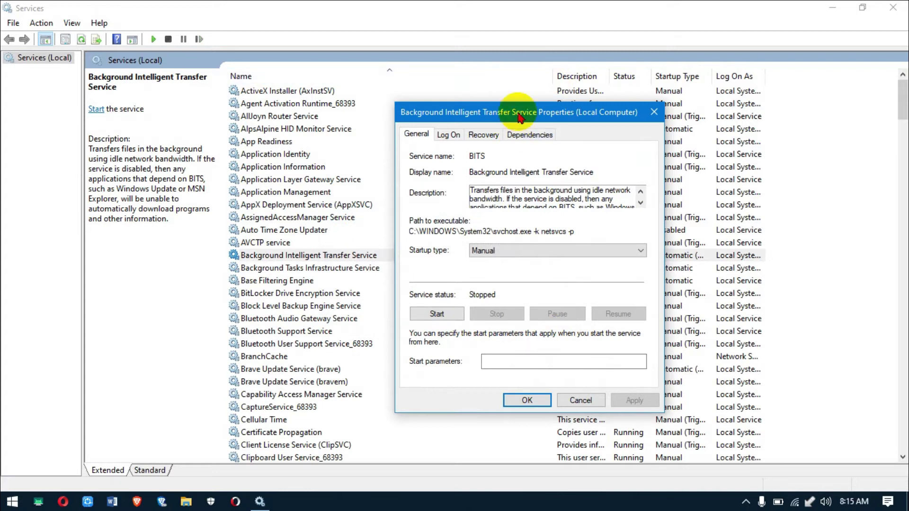
- Set the BITS startup type to Disabled and confirm with OK
{"action": "left_click_drag", "start_coordinate": [520, 118], "coordinate": [366, 110]}
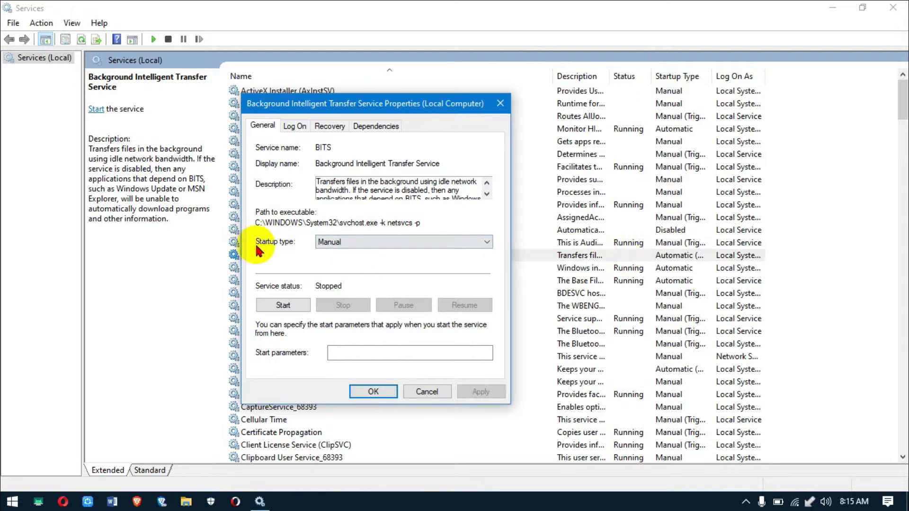
{"action": "left_click", "coordinate": [348, 244]}
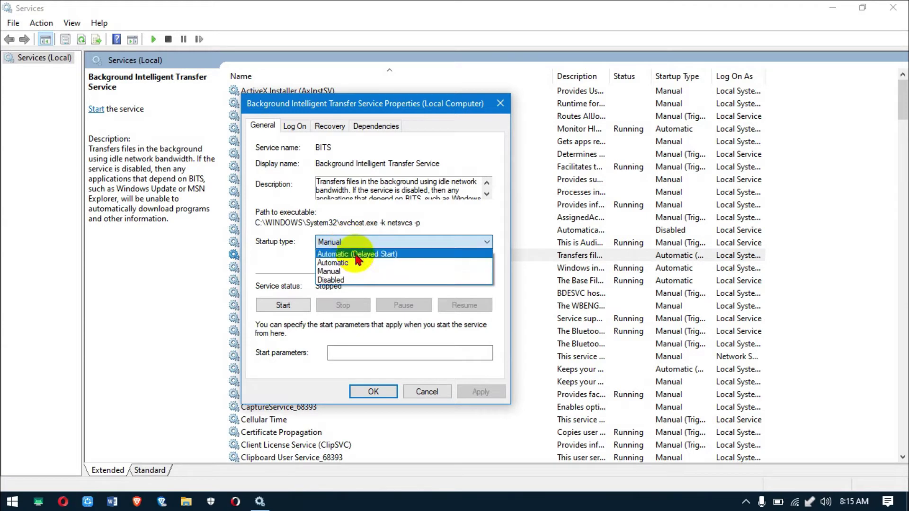
{"action": "left_click", "coordinate": [347, 283]}
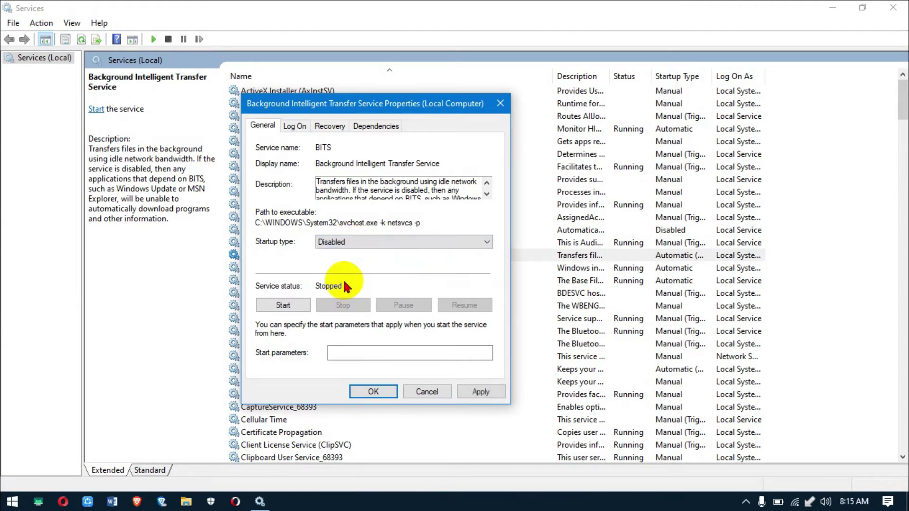
{"action": "left_click", "coordinate": [374, 392]}
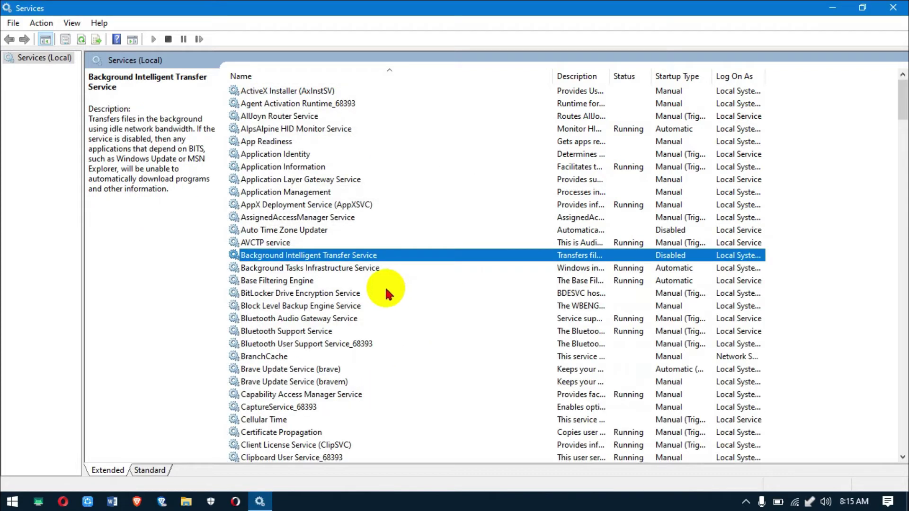
{"action": "key", "text": "d"}
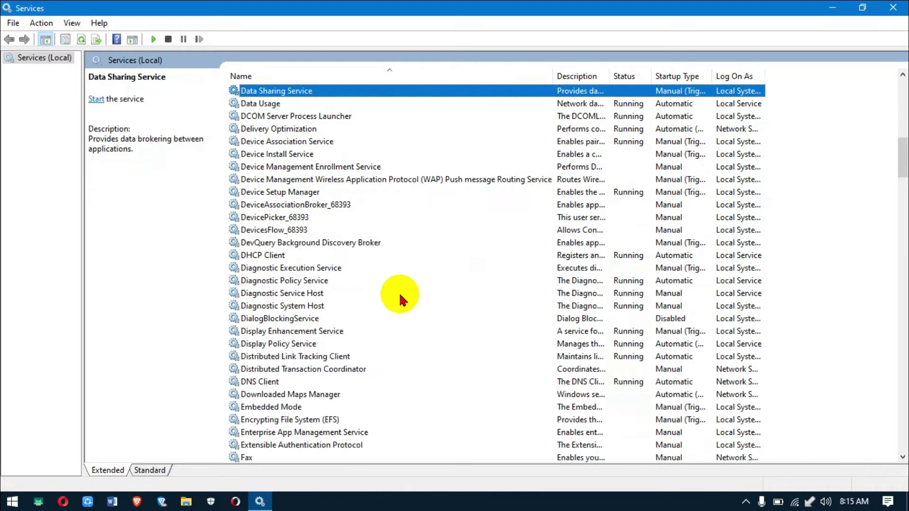
{"action": "left_click", "coordinate": [313, 134]}
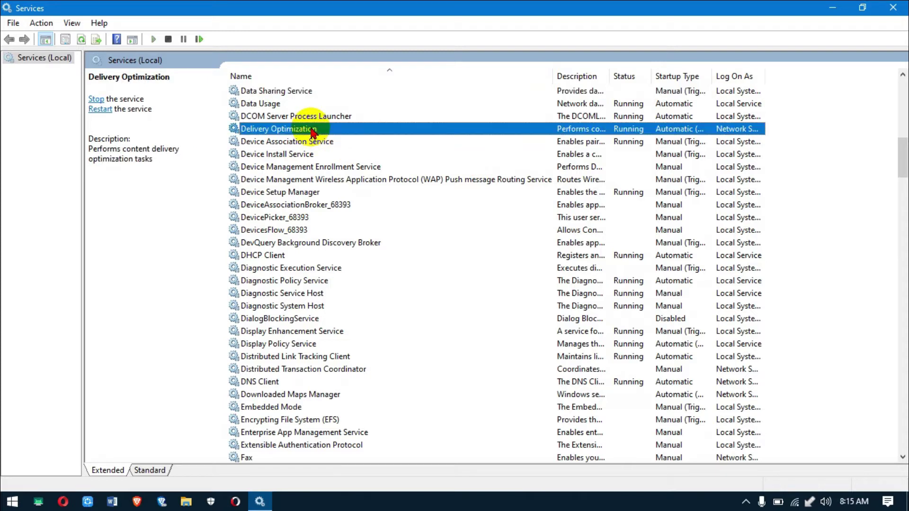
{"action": "double_click", "coordinate": [312, 131]}
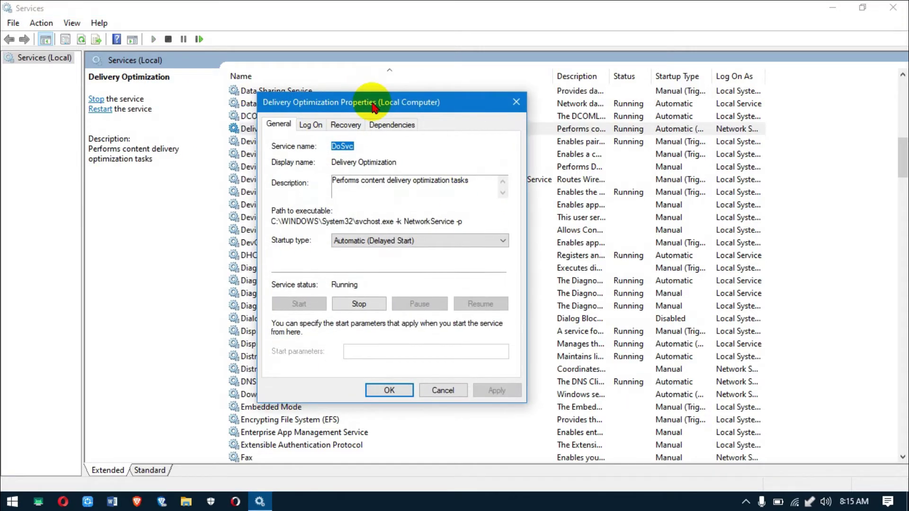
{"action": "left_click_drag", "start_coordinate": [372, 106], "coordinate": [544, 104]}
{"action": "left_click", "coordinate": [533, 301]}
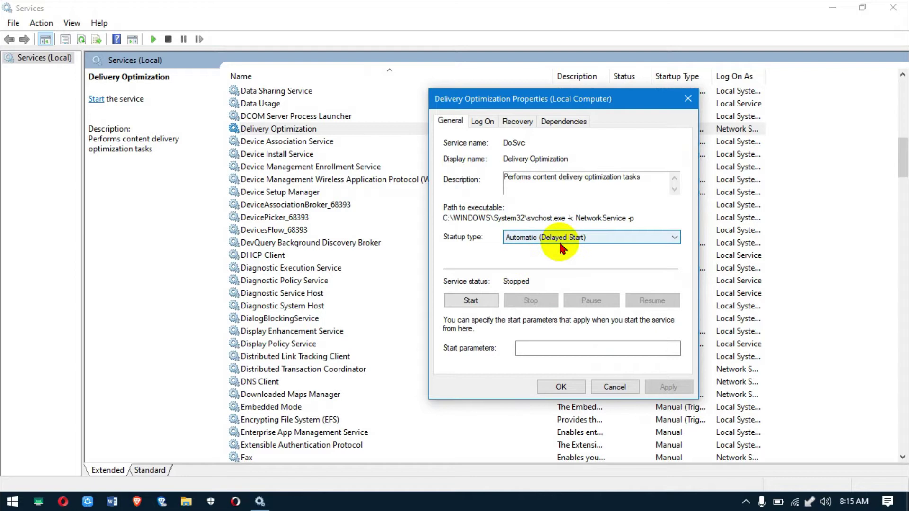
{"action": "left_click", "coordinate": [539, 240]}
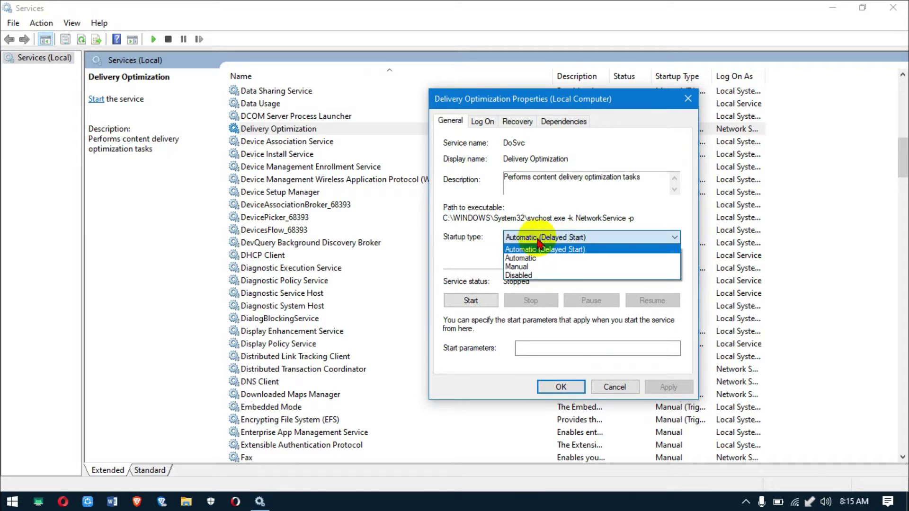
{"action": "left_click", "coordinate": [488, 258]}
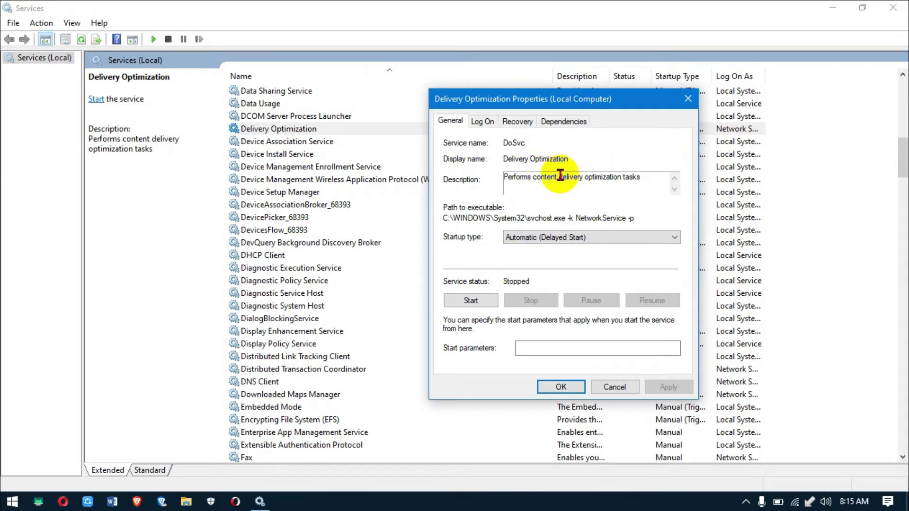
{"action": "left_click", "coordinate": [556, 239]}
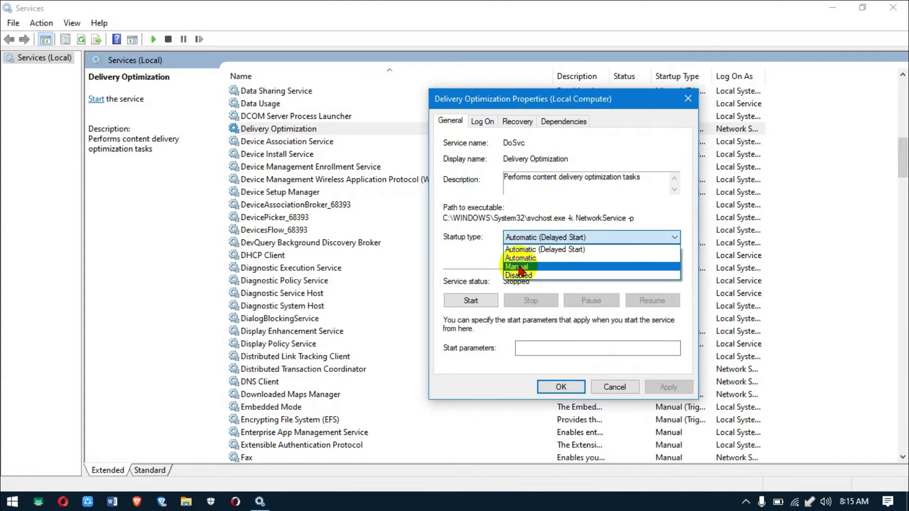
{"action": "left_click", "coordinate": [537, 277]}
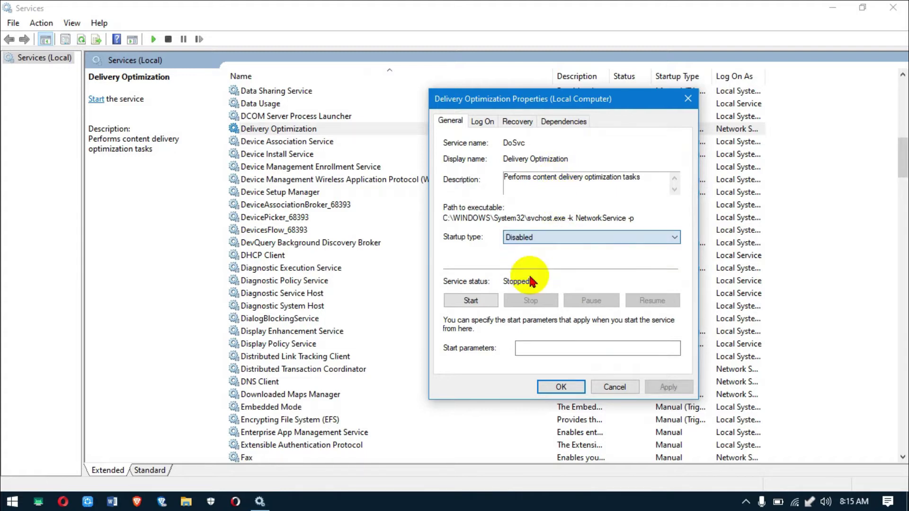
{"action": "left_click", "coordinate": [574, 388]}
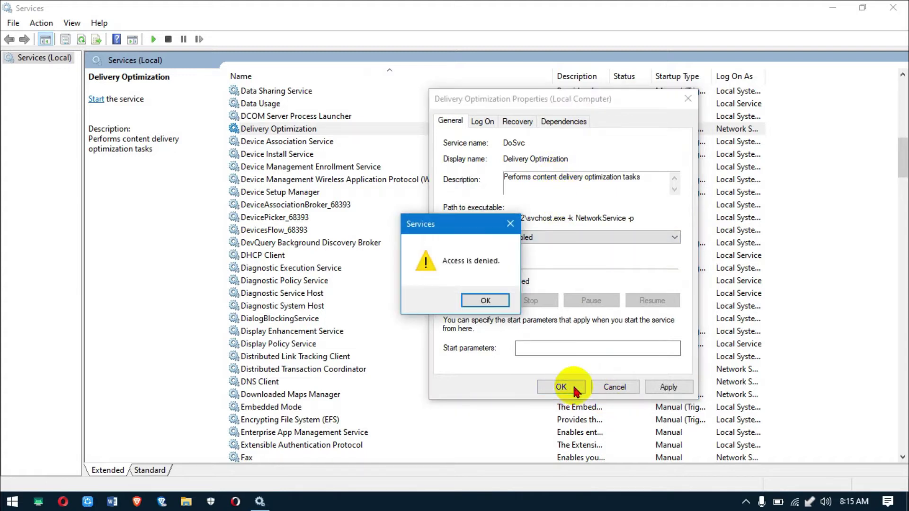
{"action": "left_click", "coordinate": [498, 302]}
{"action": "left_click", "coordinate": [555, 244]}
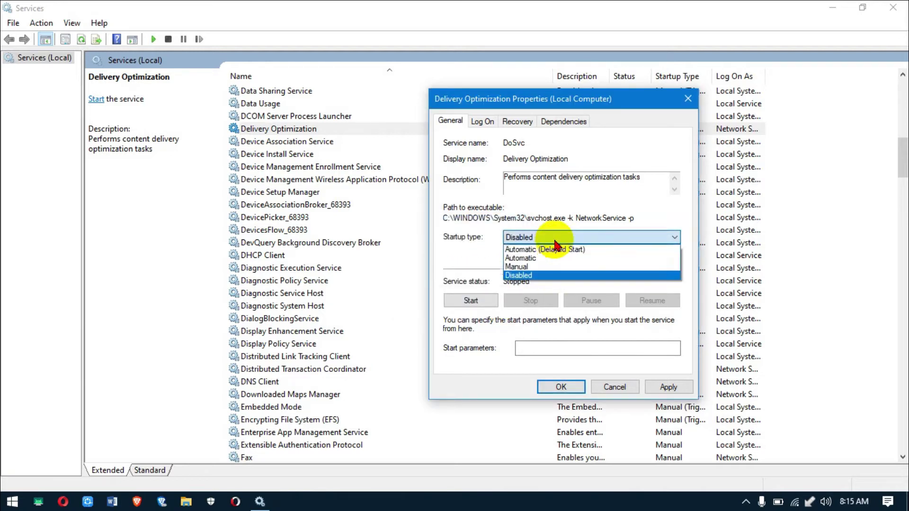
{"action": "left_click", "coordinate": [560, 248]}
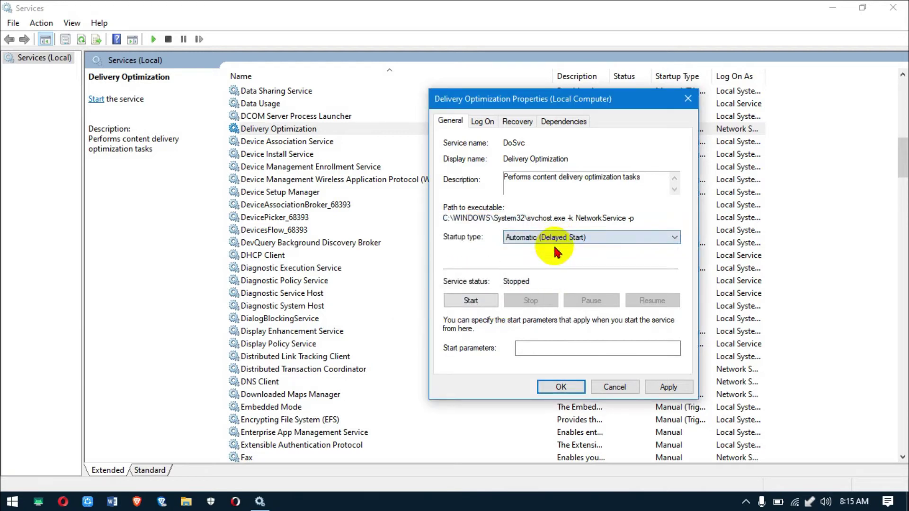
{"action": "left_click", "coordinate": [617, 386]}
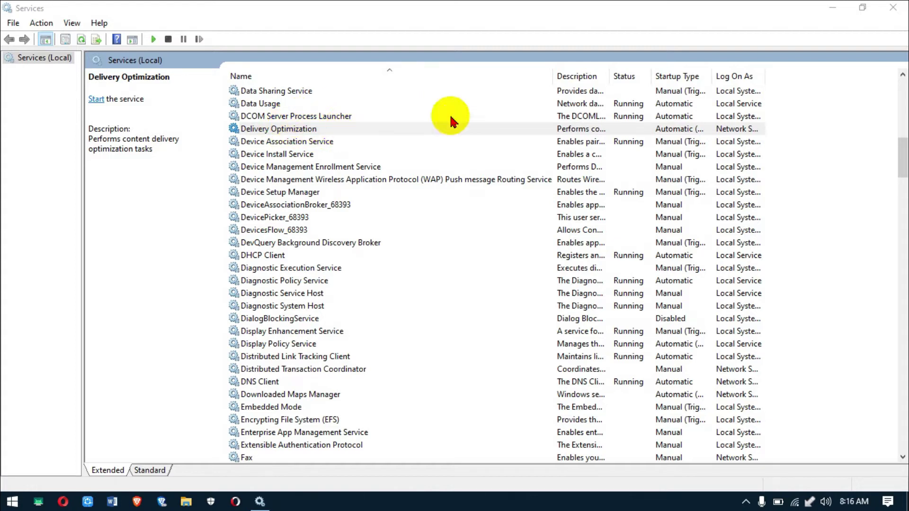
- Find and select the Windows Update service near the end of the services list
{"action": "left_click", "coordinate": [505, 130]}
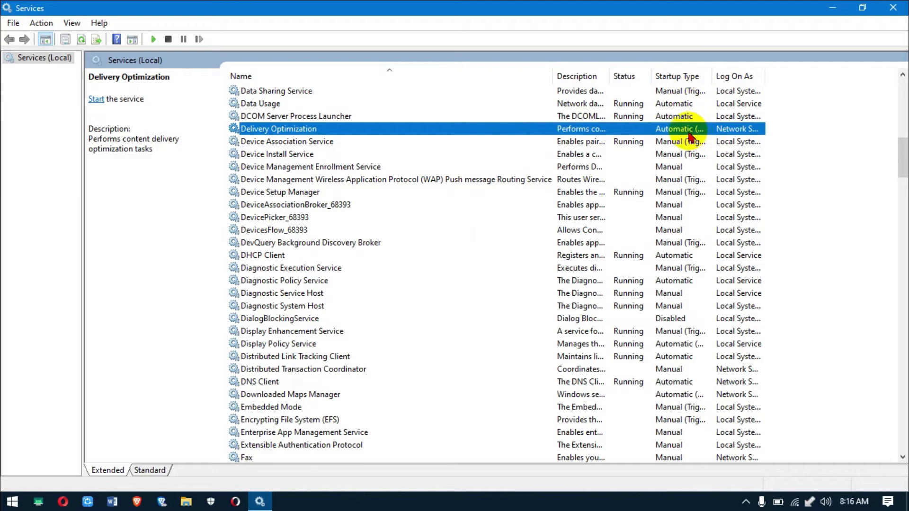
{"action": "scroll", "coordinate": [673, 138], "scroll_direction": "up", "scroll_amount": 5}
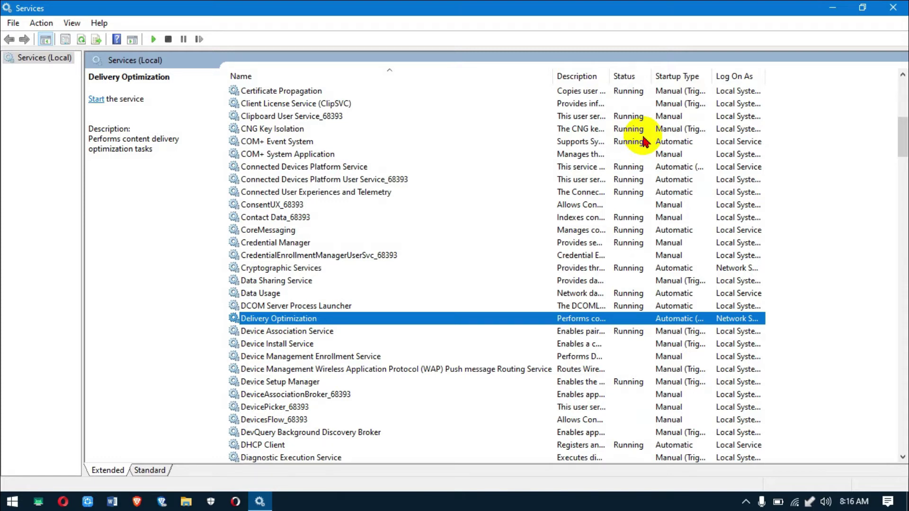
{"action": "scroll", "coordinate": [578, 239], "scroll_direction": "down", "scroll_amount": 2}
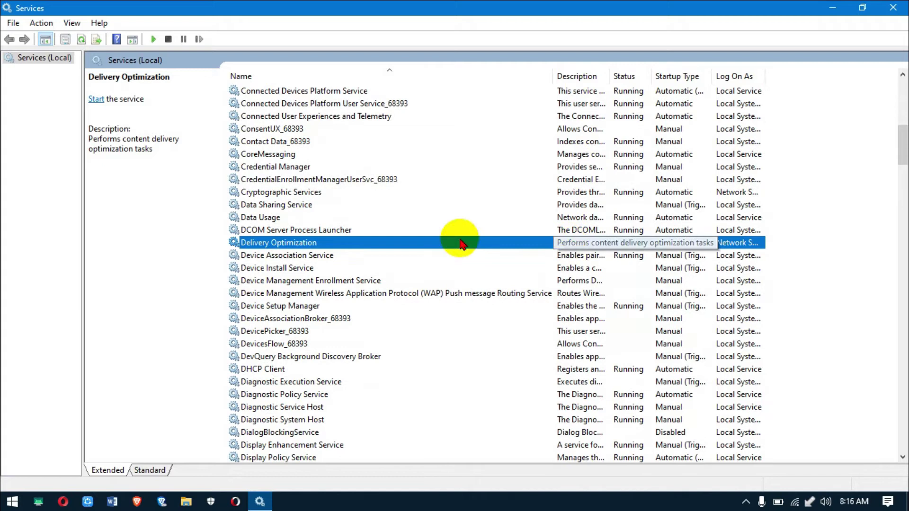
{"action": "left_click", "coordinate": [351, 168]}
{"action": "key", "text": "w"}
{"action": "key", "text": "w"}
{"action": "key", "text": "w"}
{"action": "key", "text": "w"}
{"action": "key", "text": "w"}
{"action": "key", "text": "w"}
{"action": "key", "text": "w"}
{"action": "key", "text": "w"}
{"action": "key", "text": "w"}
{"action": "key", "text": "w"}
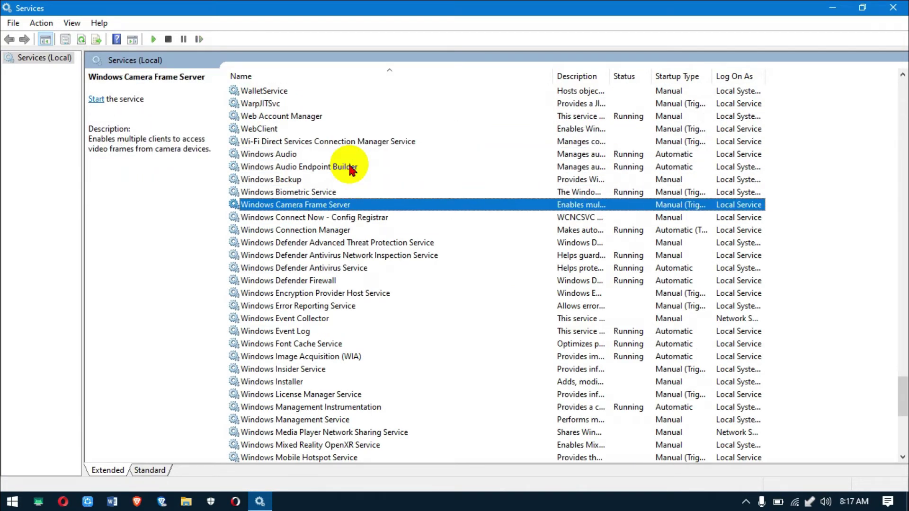
{"action": "key", "text": "Page_Down"}
{"action": "key", "text": "End"}
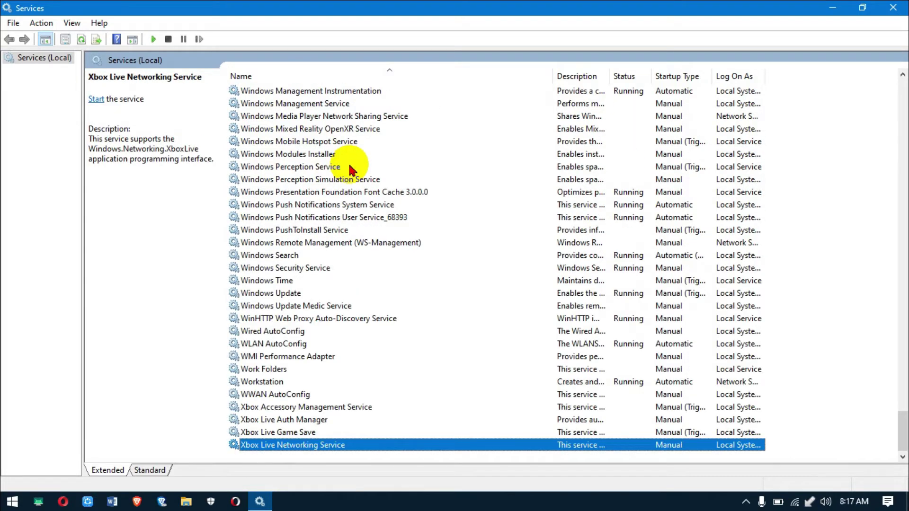
{"action": "left_click", "coordinate": [281, 295]}
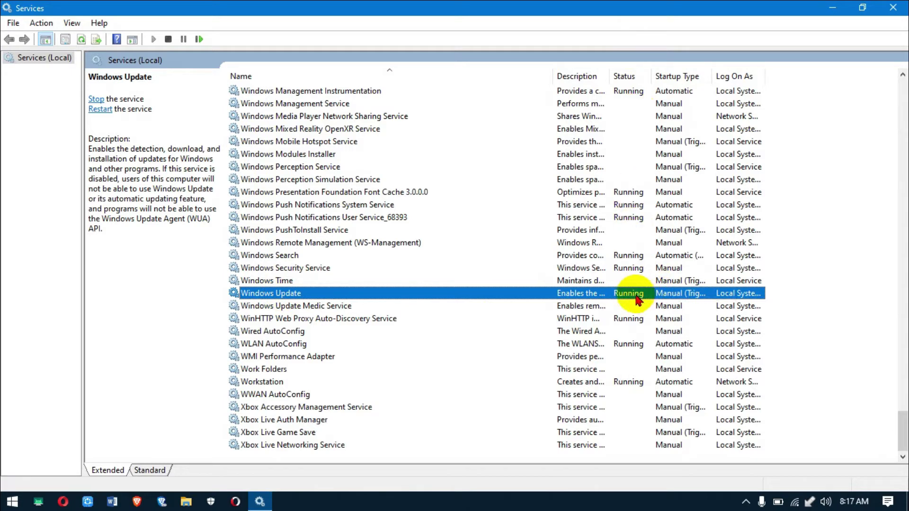
- Stop Windows Update, set its startup type to Disabled, confirm, and close Services
{"action": "double_click", "coordinate": [542, 298]}
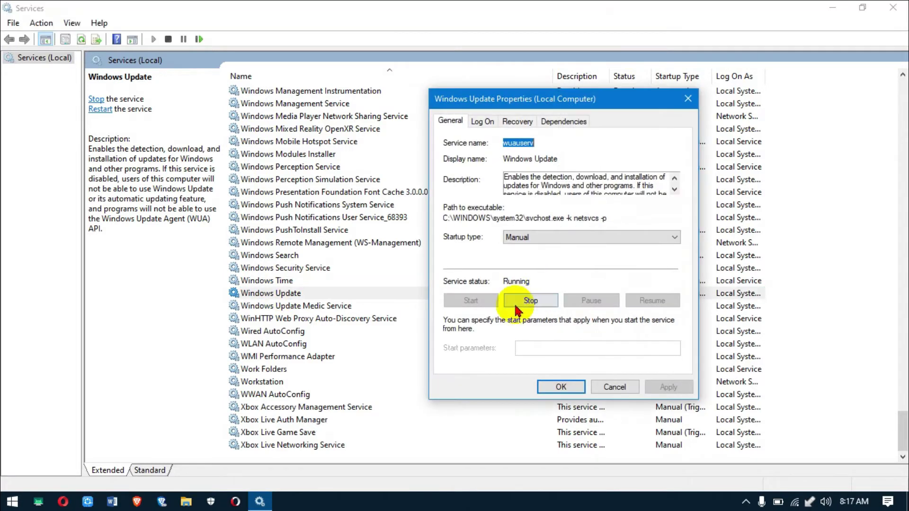
{"action": "left_click", "coordinate": [553, 299]}
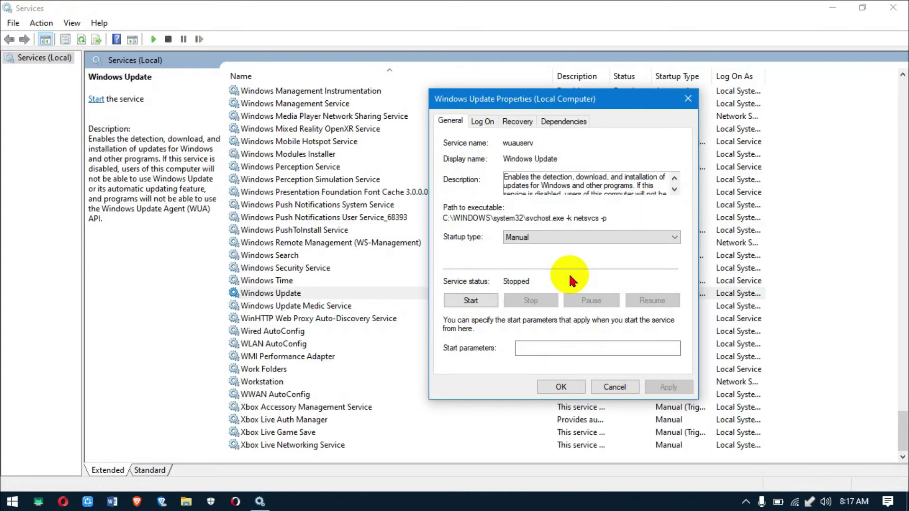
{"action": "left_click", "coordinate": [522, 238]}
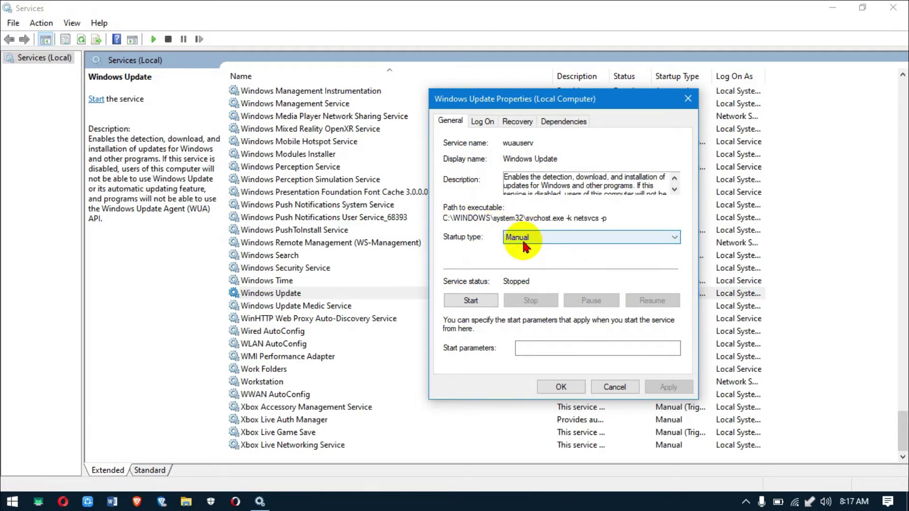
{"action": "left_click", "coordinate": [523, 242]}
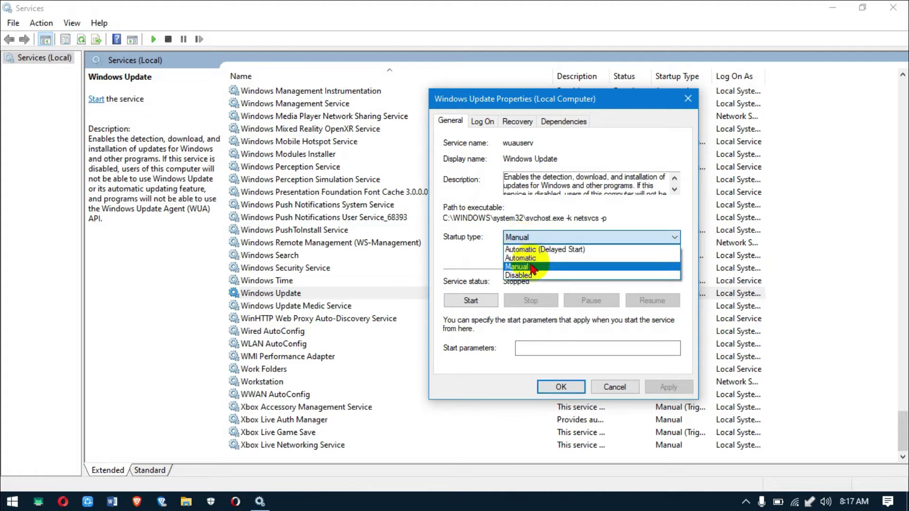
{"action": "left_click", "coordinate": [540, 276]}
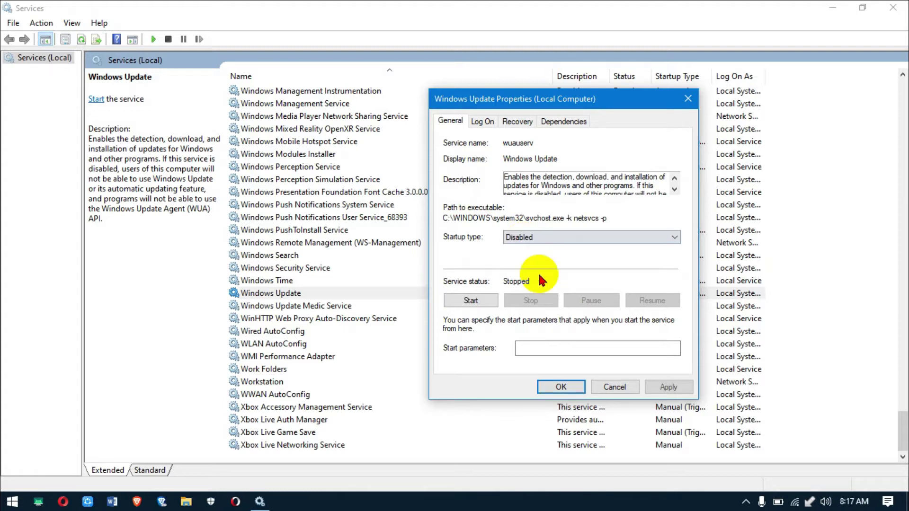
{"action": "left_click", "coordinate": [574, 388]}
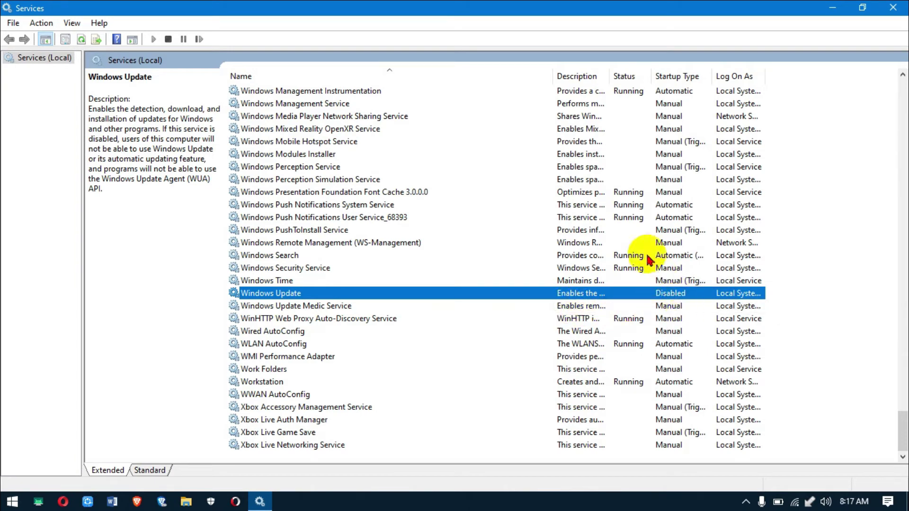
{"action": "left_click", "coordinate": [884, 7]}
- Refresh the desktop, open File Explorer on This PC and refresh it to show Local Disk (F:)
{"action": "right_click", "coordinate": [622, 20]}
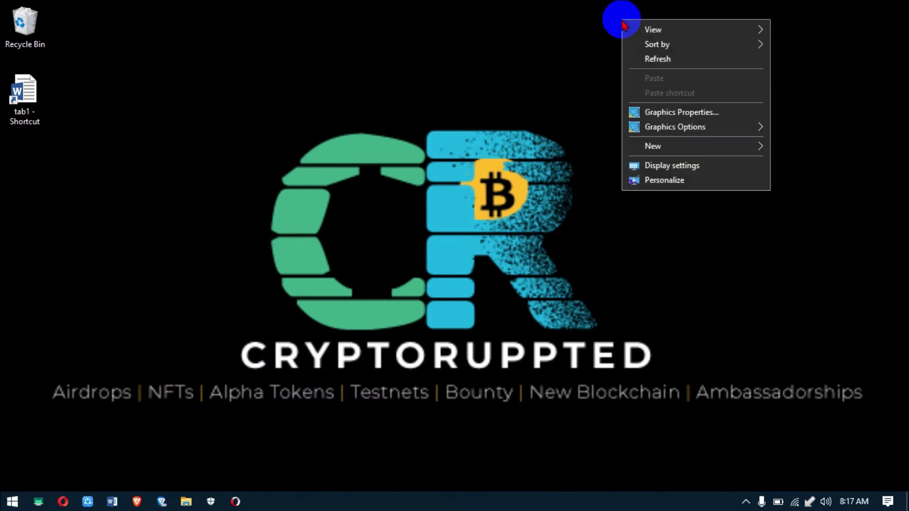
{"action": "left_click", "coordinate": [663, 57]}
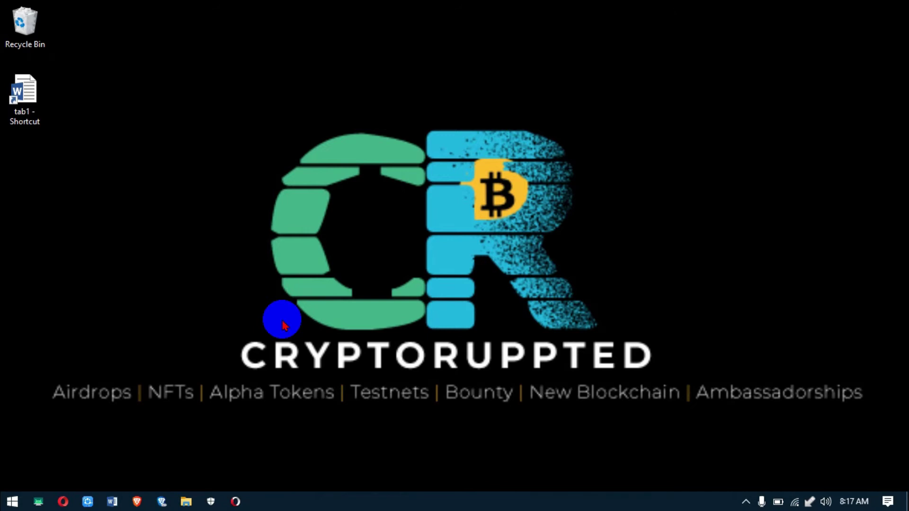
{"action": "key", "text": "super+e"}
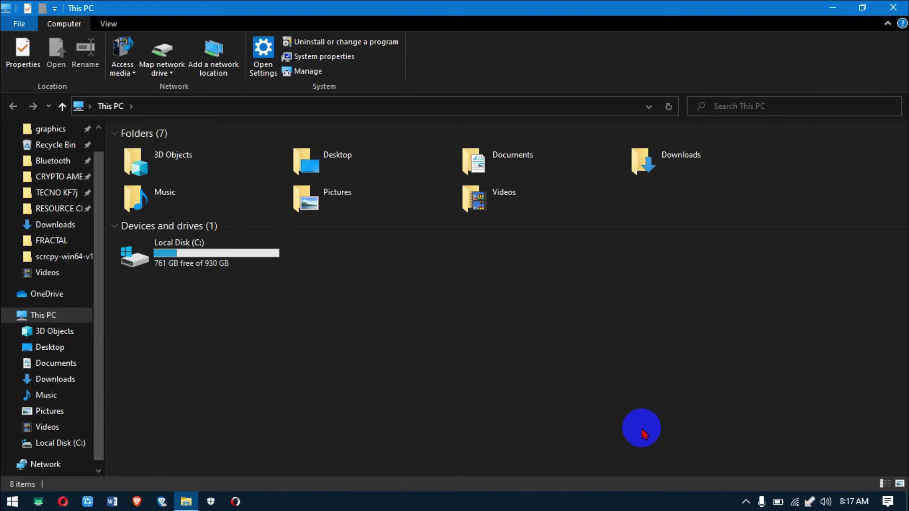
{"action": "right_click", "coordinate": [622, 416]}
{"action": "left_click", "coordinate": [705, 331]}
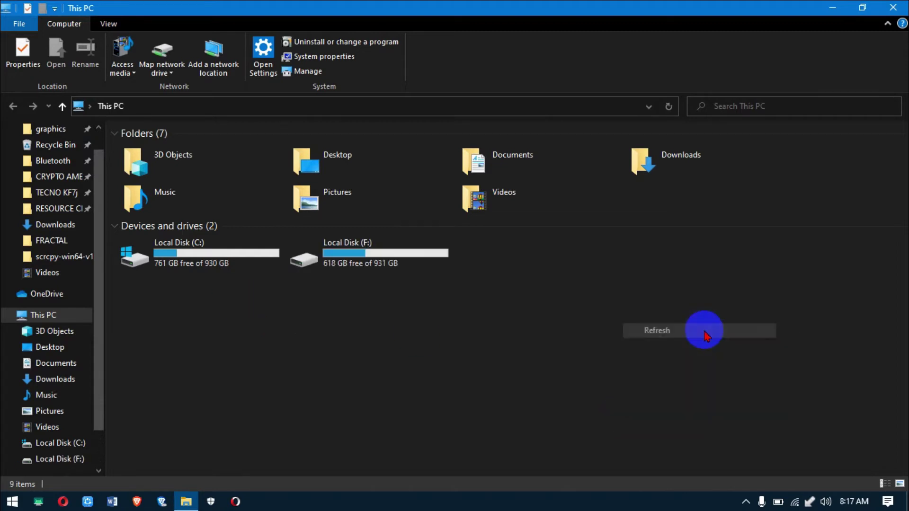
- Go to Local Disk (F:) > softwares and open the DU_Meter 7.30 archive in WinRAR
{"action": "double_click", "coordinate": [385, 240]}
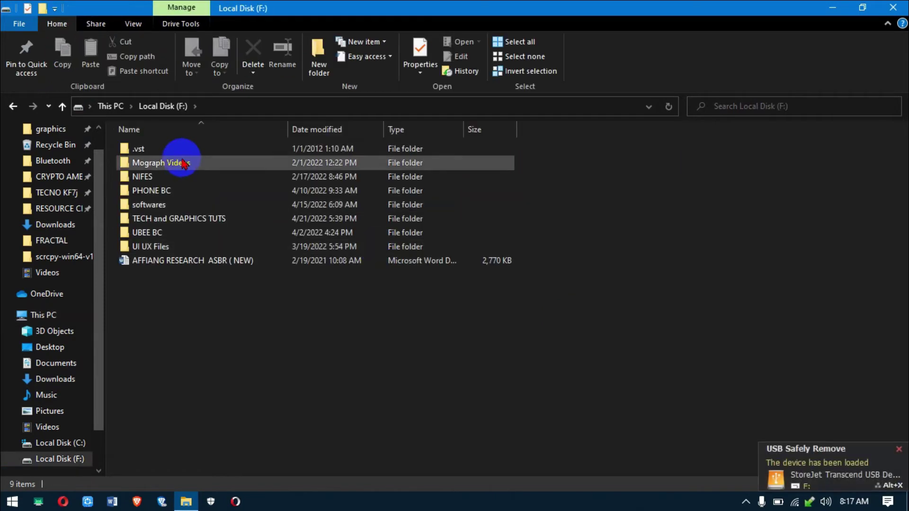
{"action": "double_click", "coordinate": [184, 204]}
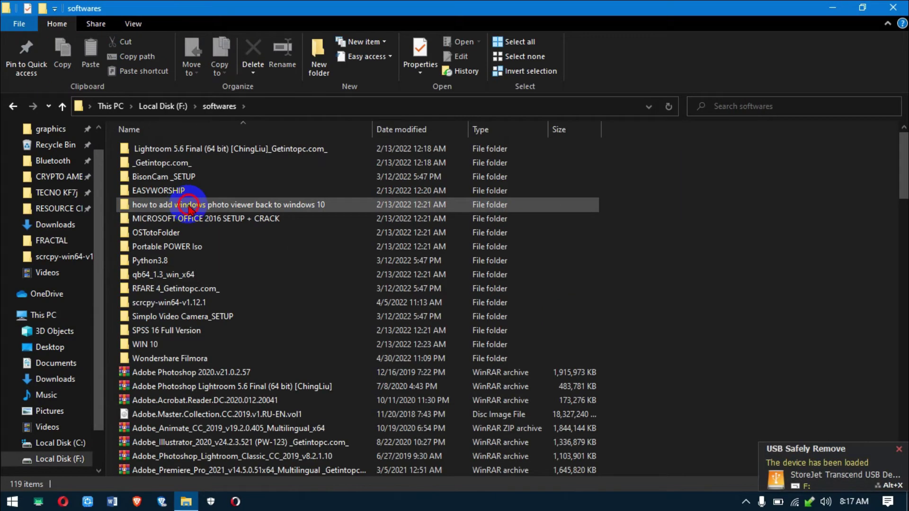
{"action": "left_click", "coordinate": [188, 208]}
{"action": "key", "text": "d"}
{"action": "key", "text": "d"}
{"action": "key", "text": "d"}
{"action": "key", "text": "d"}
{"action": "key", "text": "d"}
{"action": "key", "text": "d"}
{"action": "key", "text": "d"}
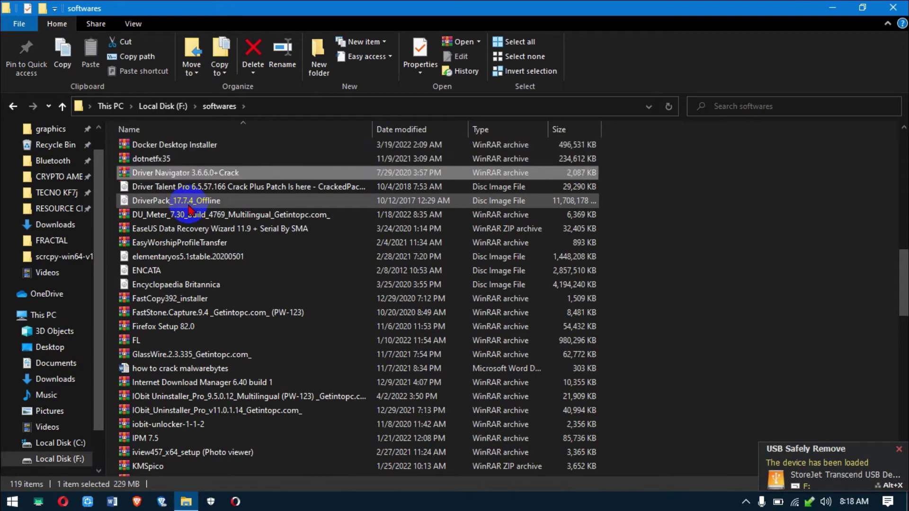
{"action": "left_click", "coordinate": [185, 217]}
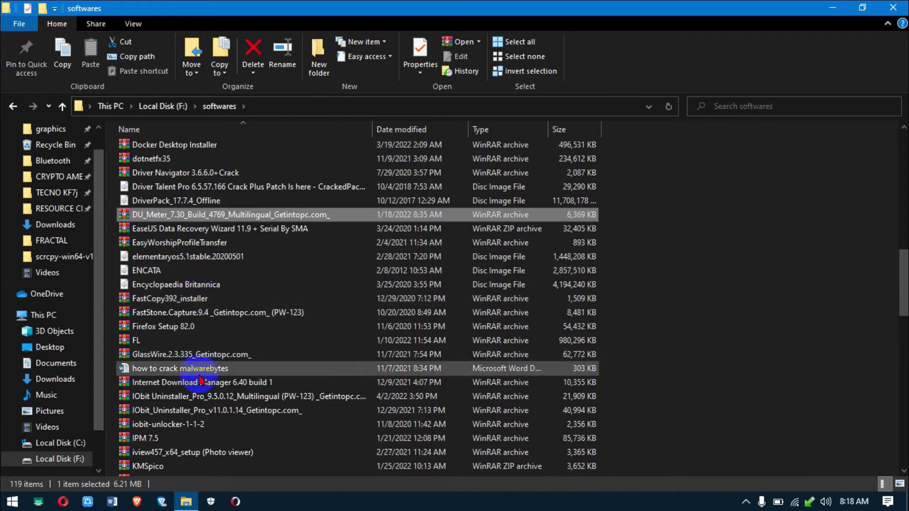
{"action": "left_click", "coordinate": [183, 358]}
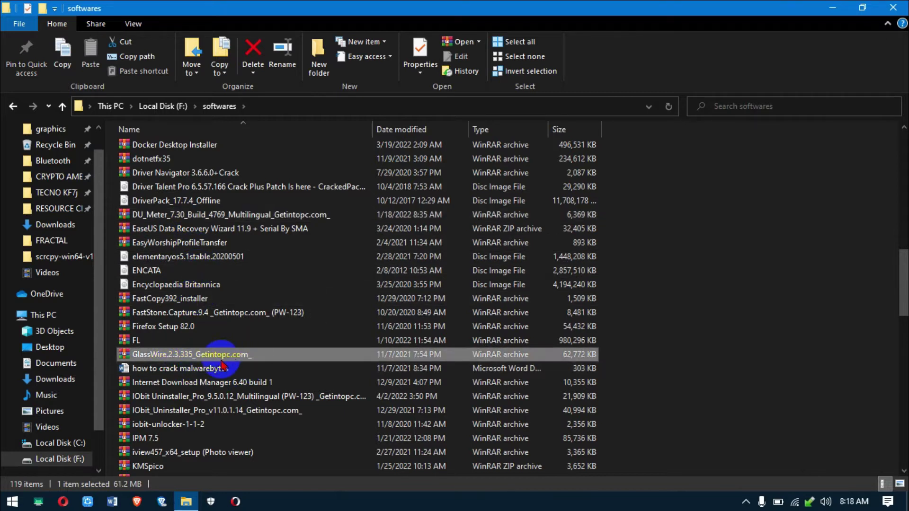
{"action": "double_click", "coordinate": [192, 215]}
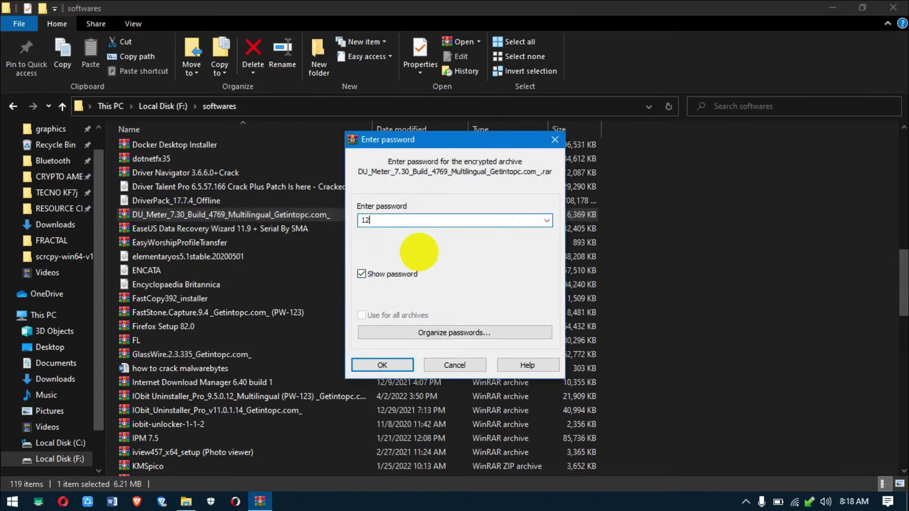
- Confirm the archive password and bring the DU Meter archive window forward
{"action": "key", "text": "Return"}
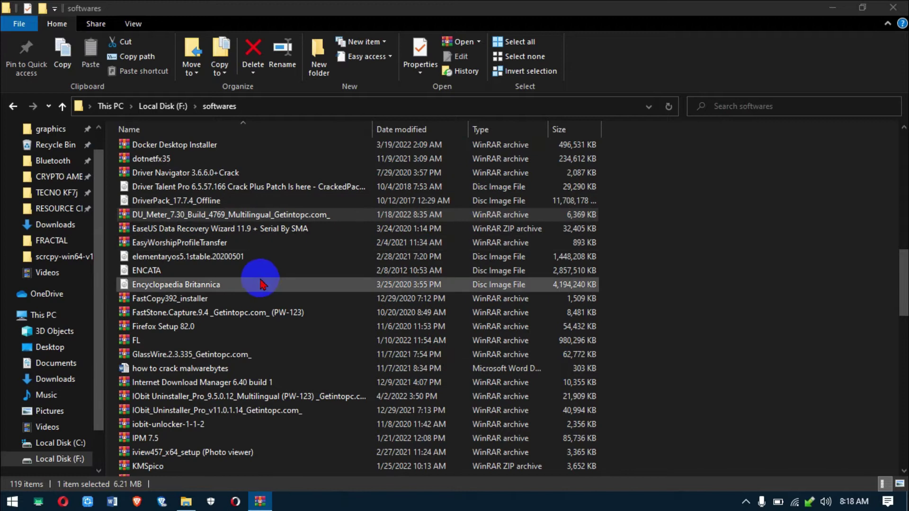
{"action": "left_click", "coordinate": [274, 218]}
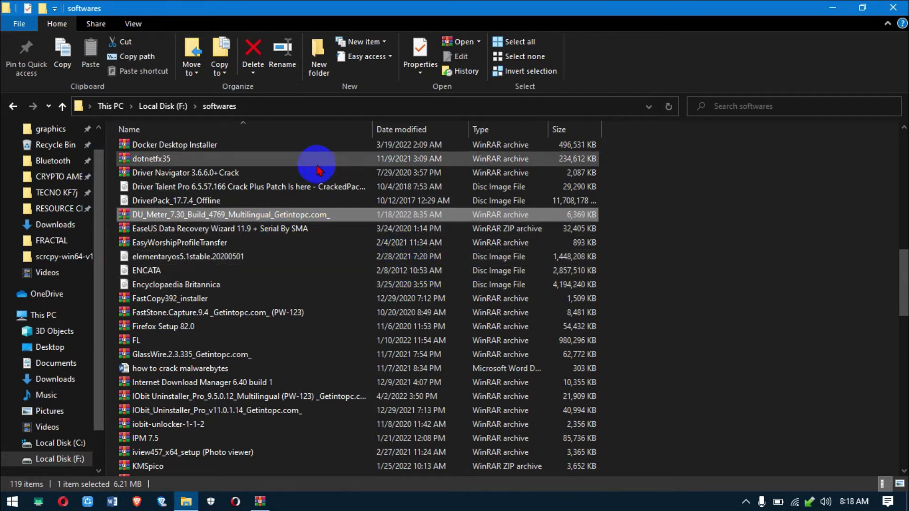
{"action": "left_click", "coordinate": [262, 502]}
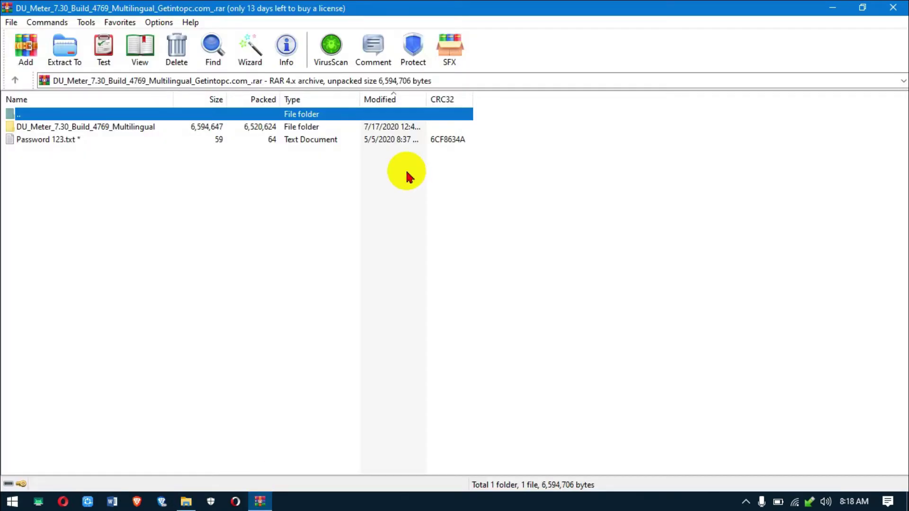
- Open the DU_Meter_7.30_Build_4769_Multilingual folders and run DUMeter-Install.exe, confirming the setup language
{"action": "key", "text": "Down"}
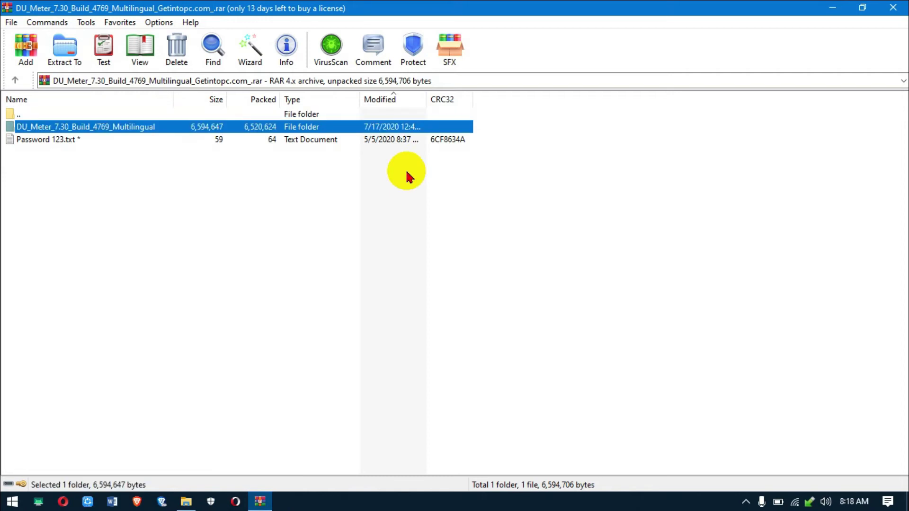
{"action": "key", "text": "Return"}
{"action": "key", "text": "Down"}
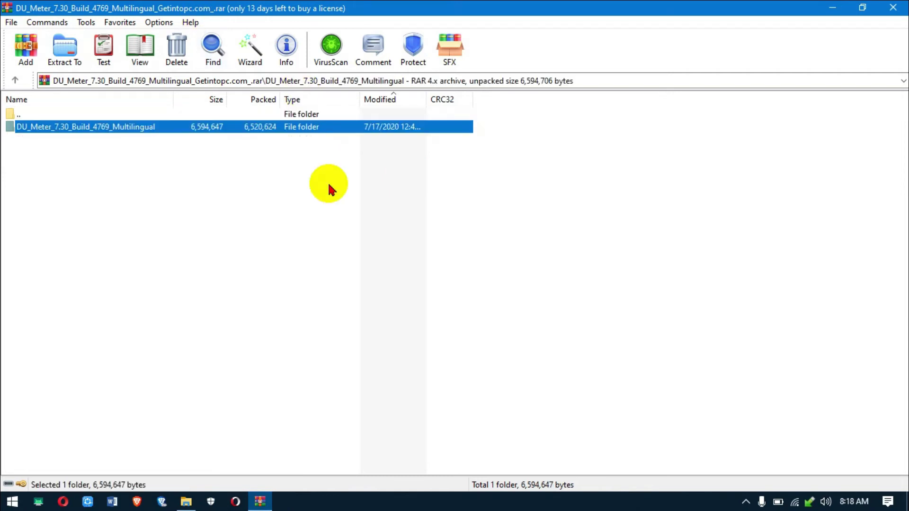
{"action": "key", "text": "Return"}
{"action": "key", "text": "Down"}
{"action": "key", "text": "Down"}
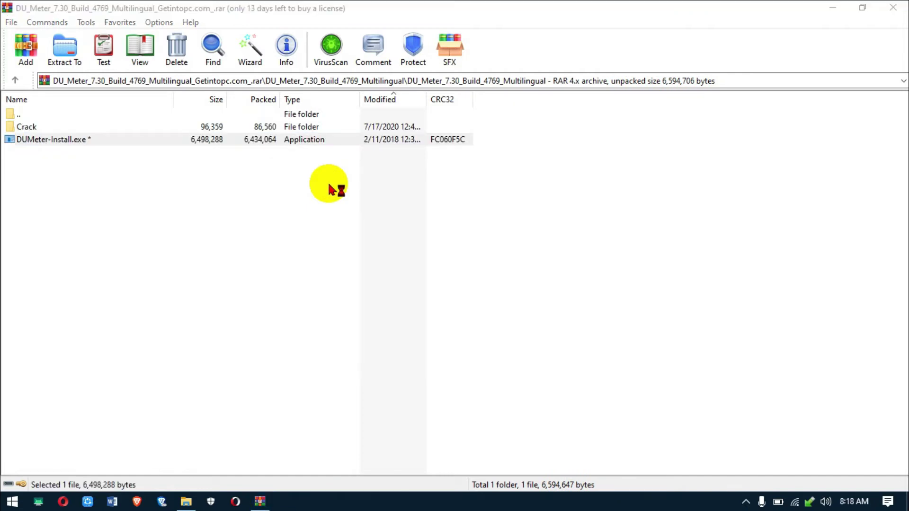
{"action": "key", "text": "Return"}
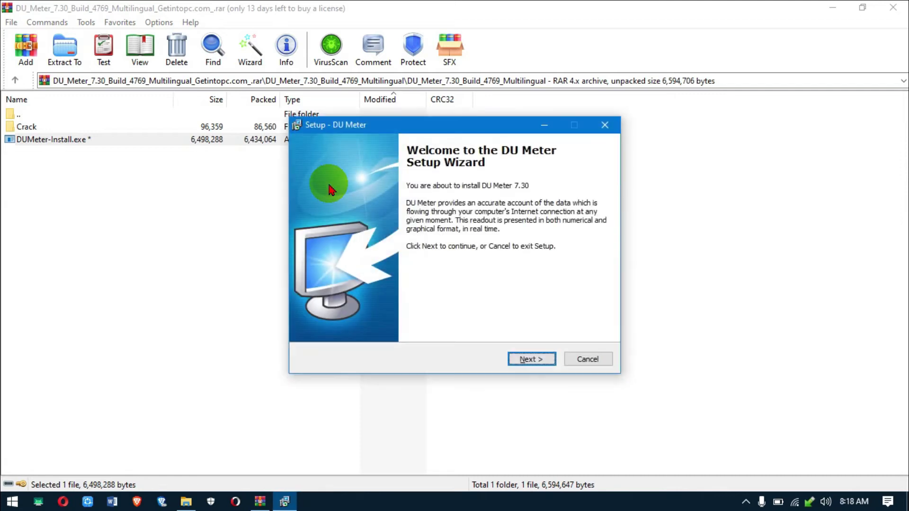
- Accept the DU Meter licence agreement and install to the default location
{"action": "key", "text": "Return"}
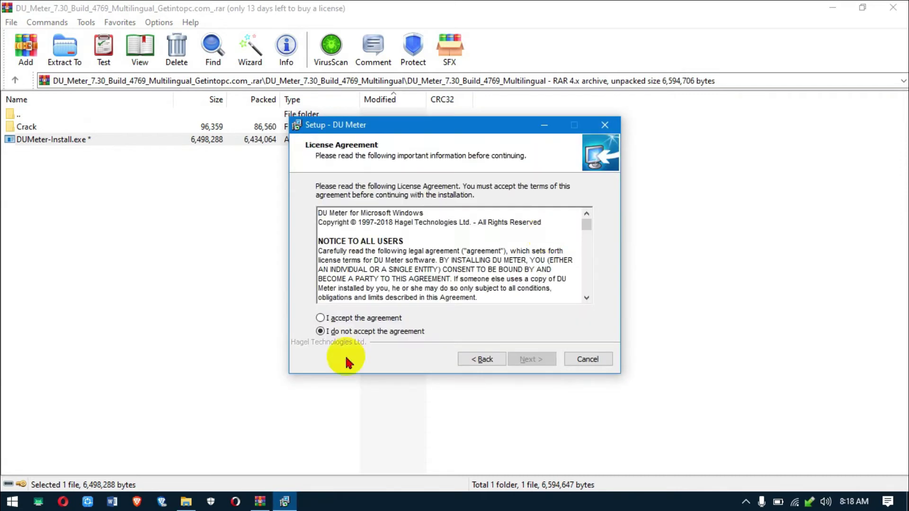
{"action": "left_click", "coordinate": [334, 318]}
{"action": "key", "text": "Return"}
{"action": "key", "text": "Return"}
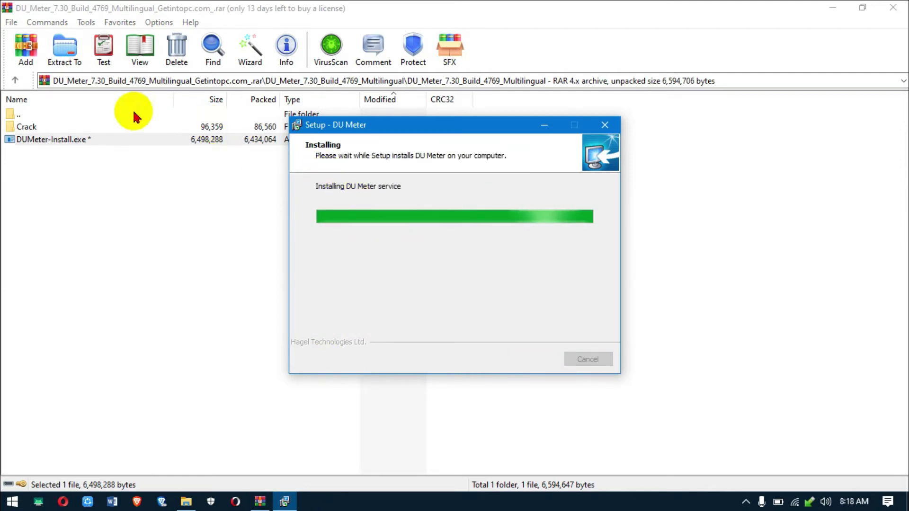
- Open the archive's Crack folder, then finish setup with Launch DU Meter unchecked
{"action": "double_click", "coordinate": [52, 132]}
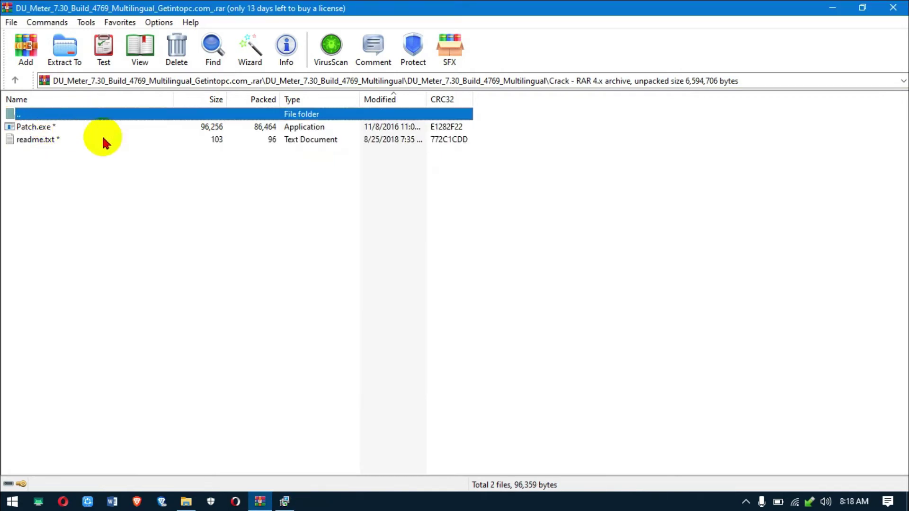
{"action": "left_click", "coordinate": [286, 501]}
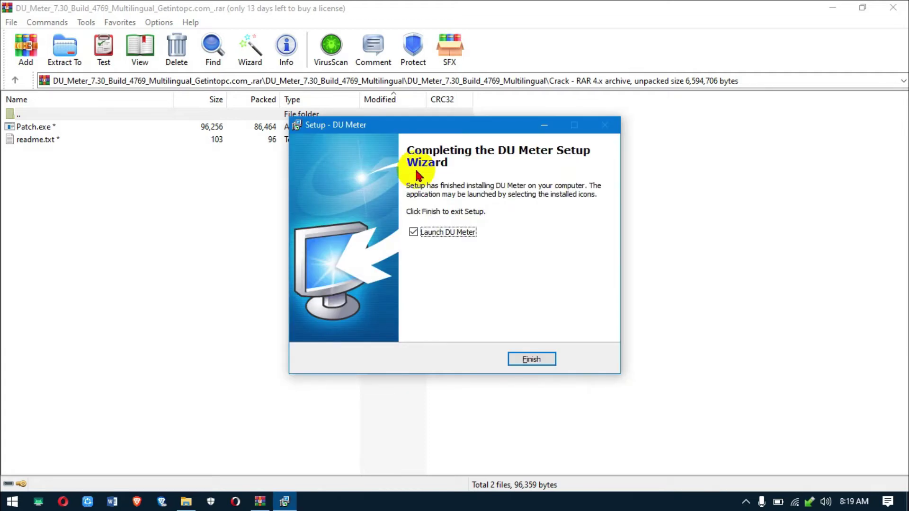
{"action": "left_click", "coordinate": [448, 233]}
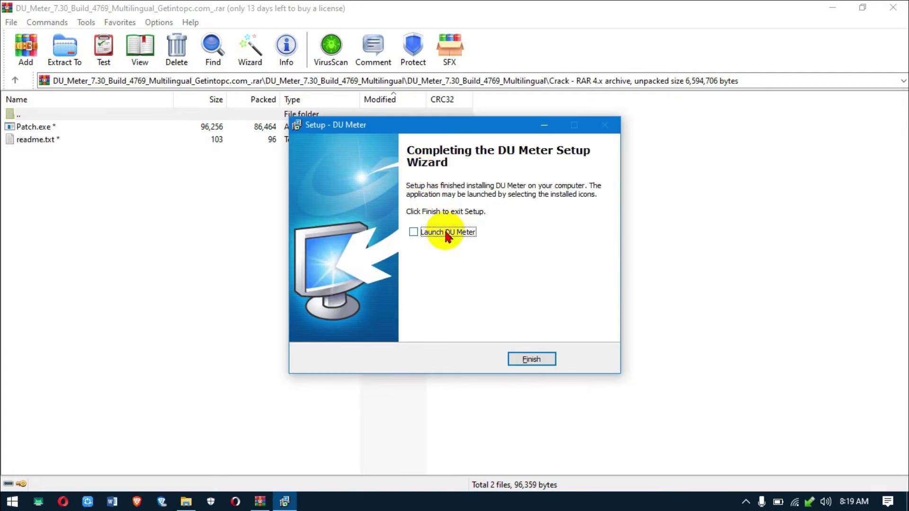
{"action": "left_click", "coordinate": [537, 362]}
{"action": "left_click", "coordinate": [212, 502]}
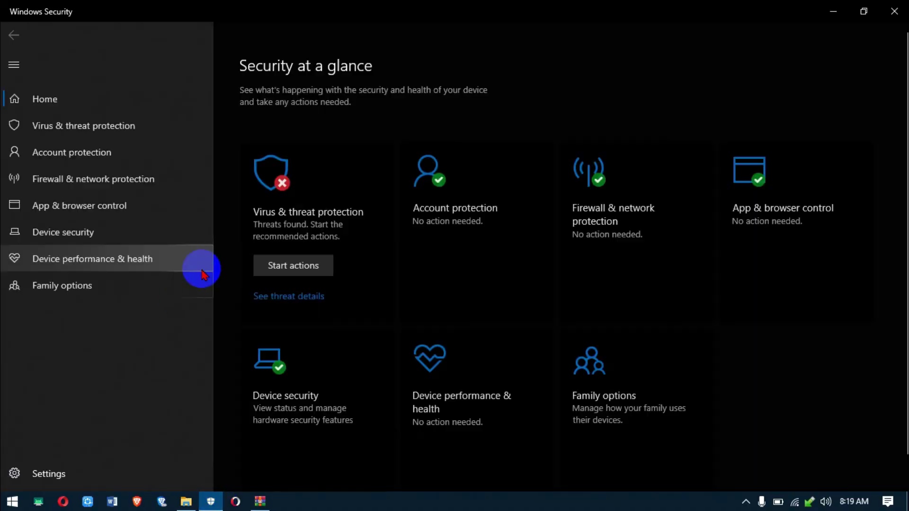
- Review Virus & threat protection and its settings page, where real-time protection is off
{"action": "left_click", "coordinate": [315, 209]}
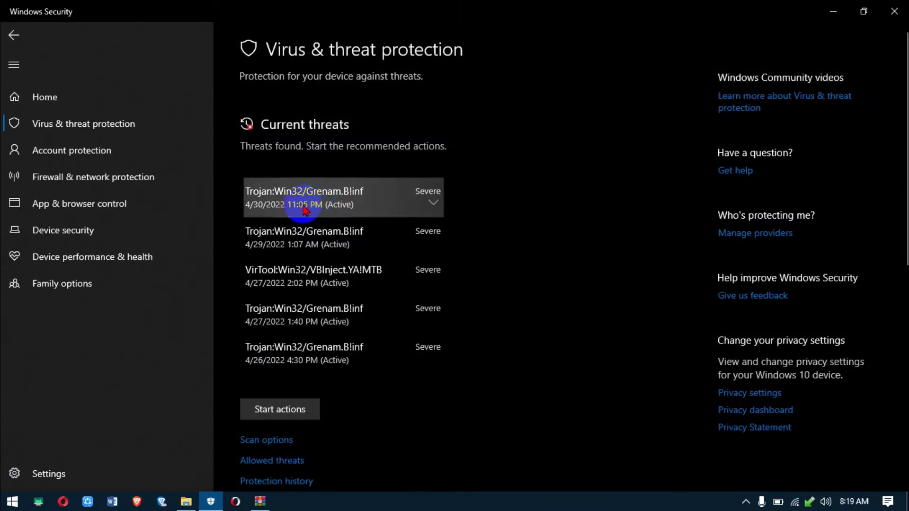
{"action": "scroll", "coordinate": [361, 365], "scroll_direction": "down", "scroll_amount": 5}
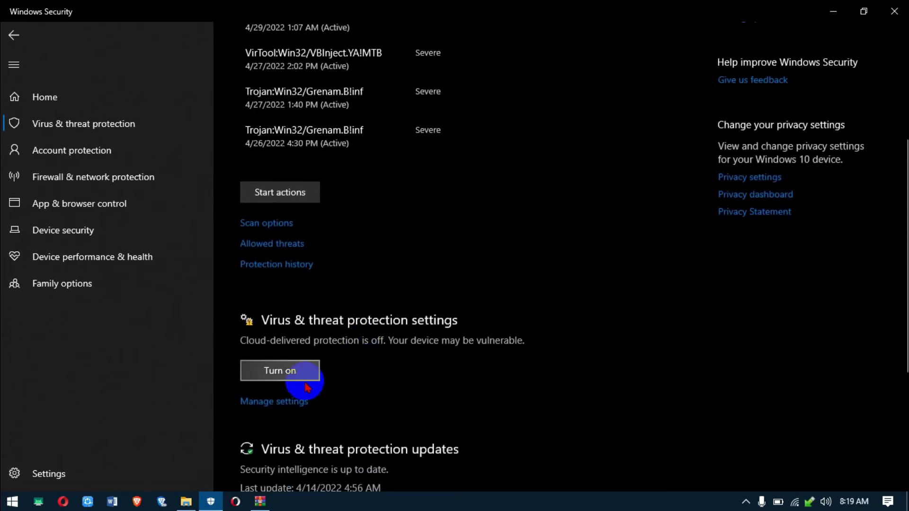
{"action": "left_click", "coordinate": [284, 402]}
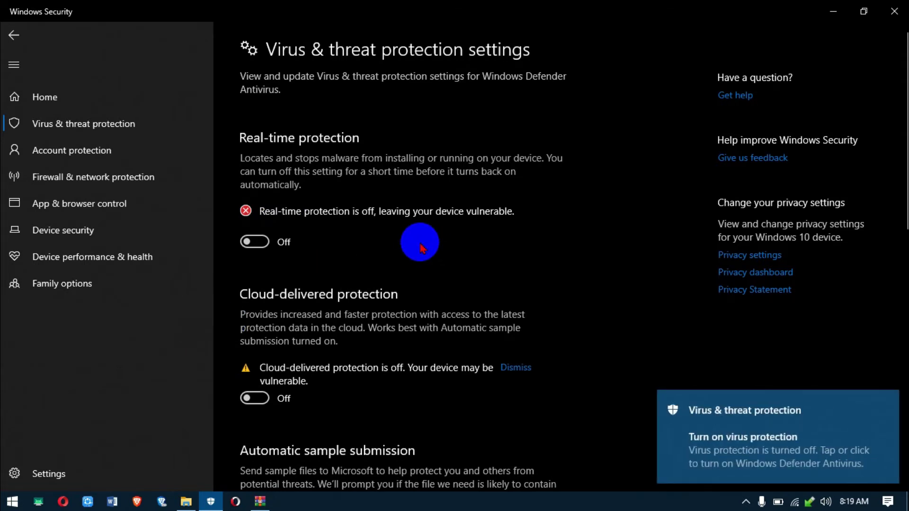
{"action": "key", "text": "super+i"}
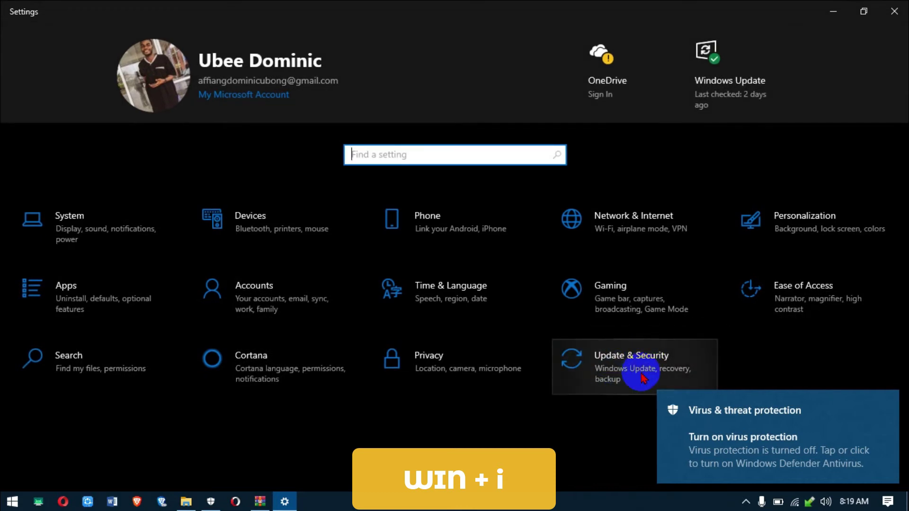
- Reach virus protection settings via Update & Security > Windows Security, then close the windows
{"action": "left_click", "coordinate": [611, 376]}
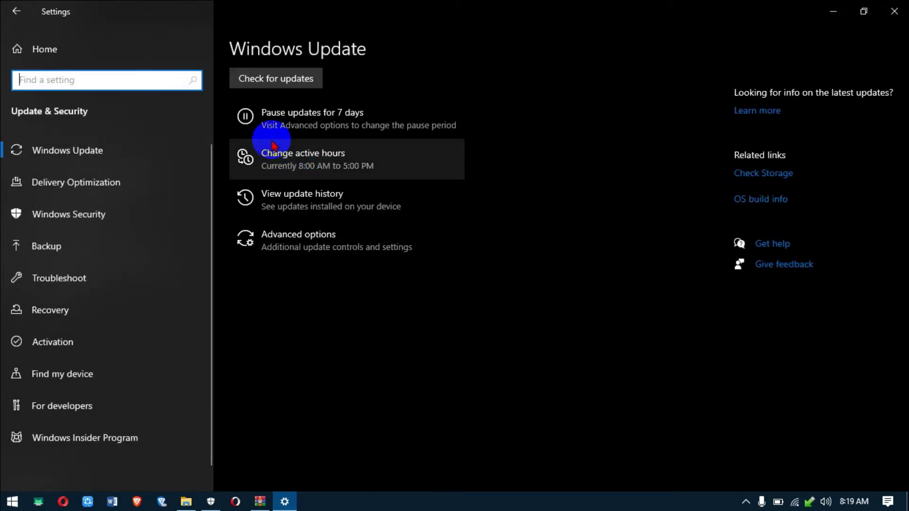
{"action": "left_click", "coordinate": [95, 218]}
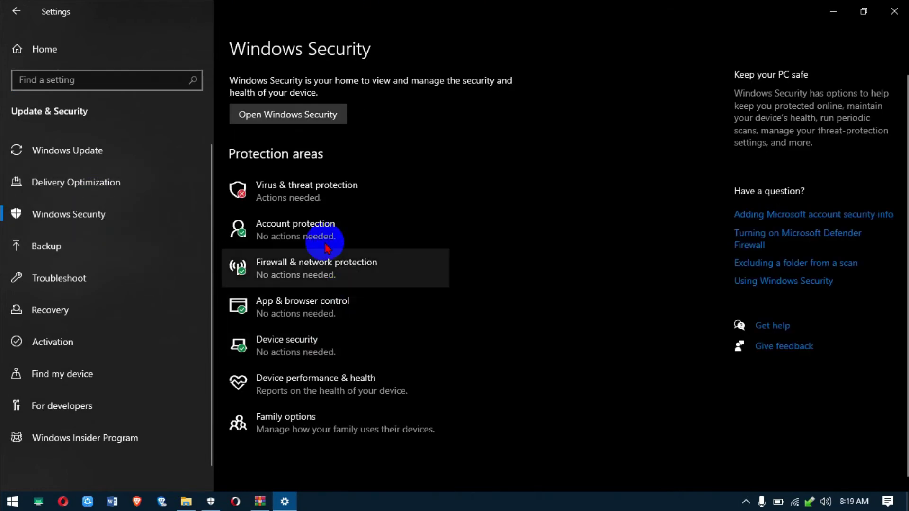
{"action": "left_click", "coordinate": [301, 189]}
{"action": "scroll", "coordinate": [386, 301], "scroll_direction": "down", "scroll_amount": 2}
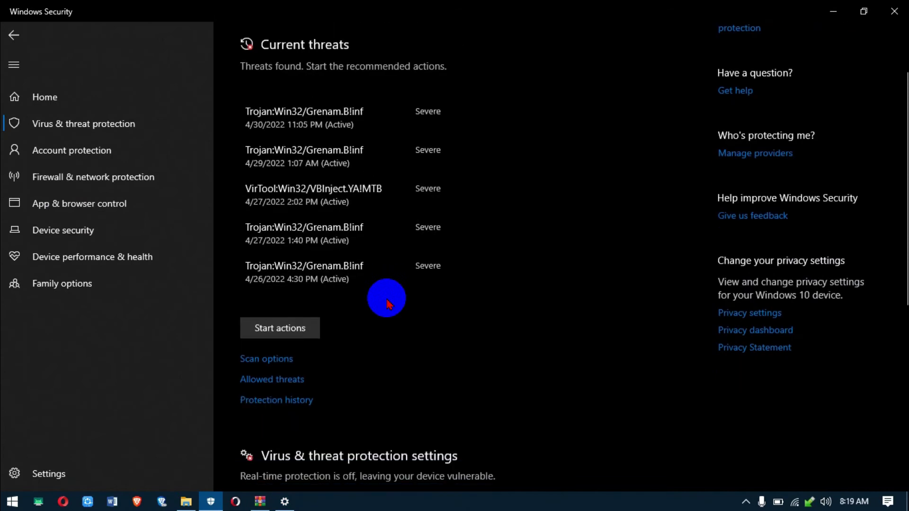
{"action": "scroll", "coordinate": [386, 300], "scroll_direction": "down", "scroll_amount": 4}
{"action": "left_click", "coordinate": [276, 371]}
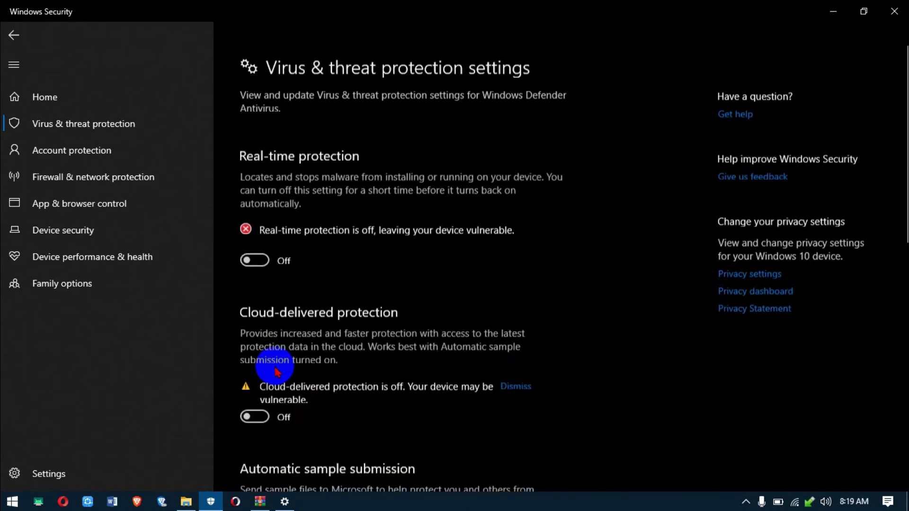
{"action": "scroll", "coordinate": [277, 371], "scroll_direction": "down", "scroll_amount": 1}
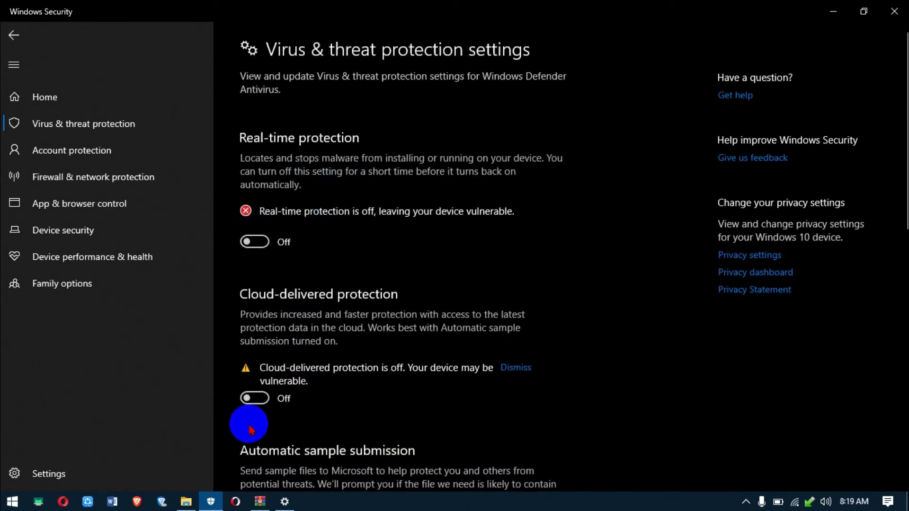
{"action": "left_click", "coordinate": [897, 10]}
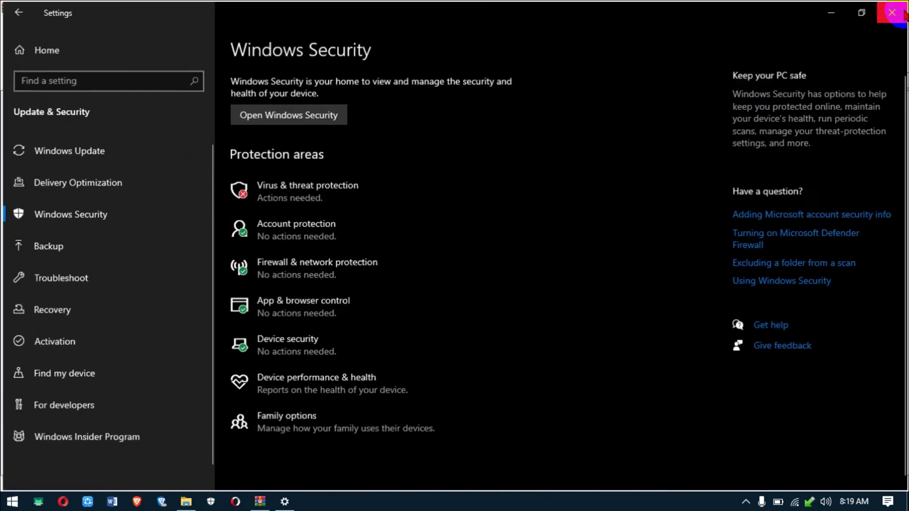
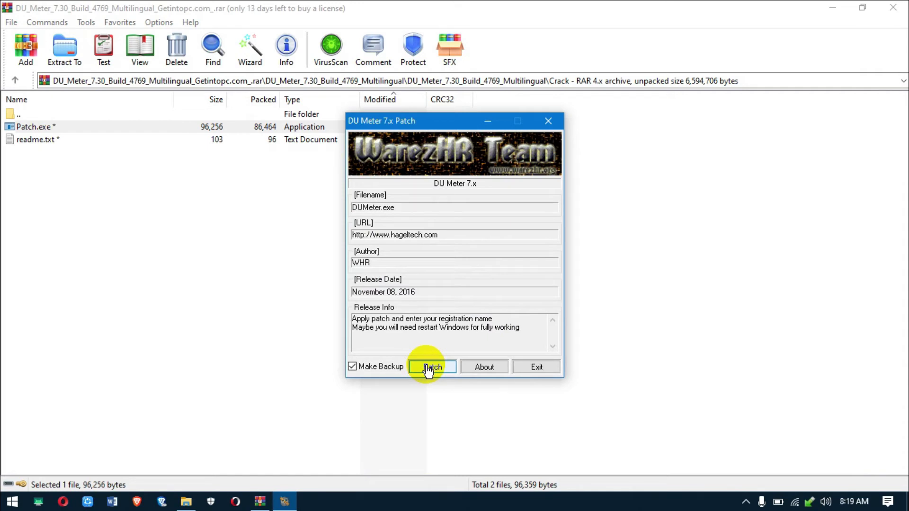
- Patch DU Meter under a registration name, then exit the patcher and close its archive
{"action": "left_click", "coordinate": [428, 371]}
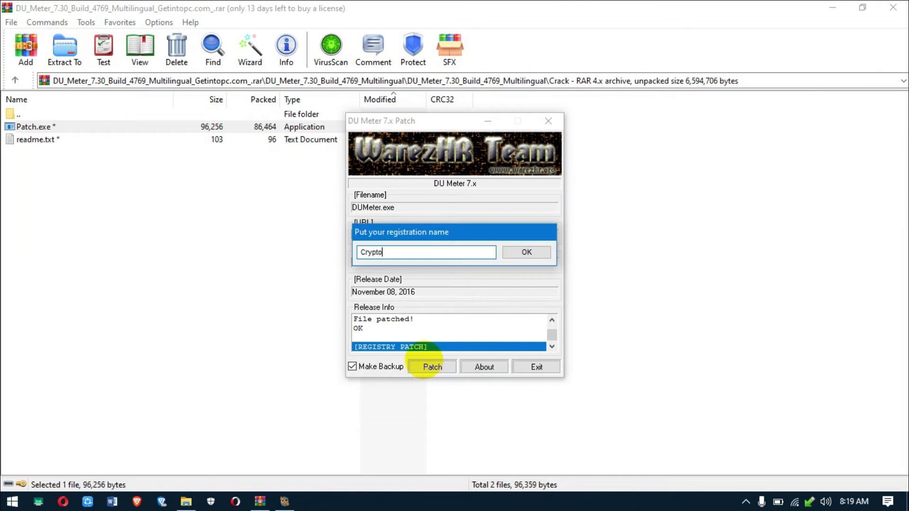
{"action": "key", "text": "Return"}
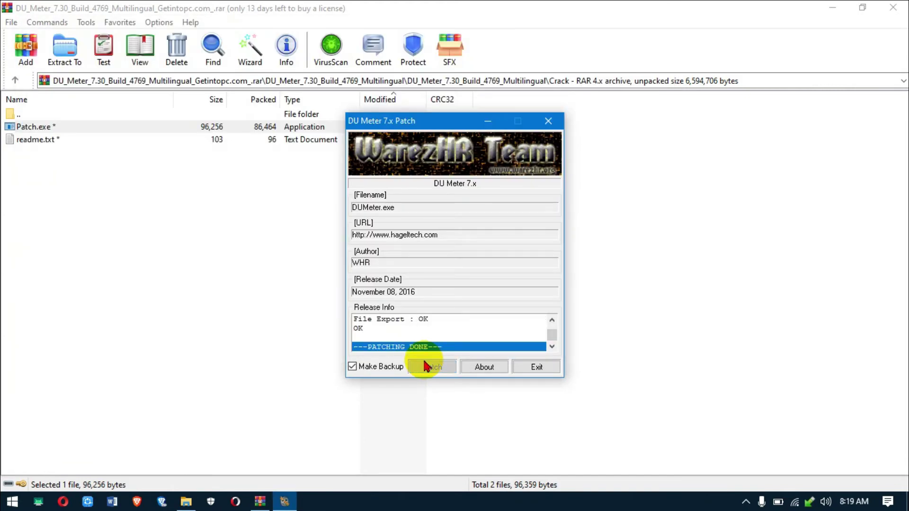
{"action": "left_click", "coordinate": [535, 369]}
{"action": "left_click", "coordinate": [893, 7]}
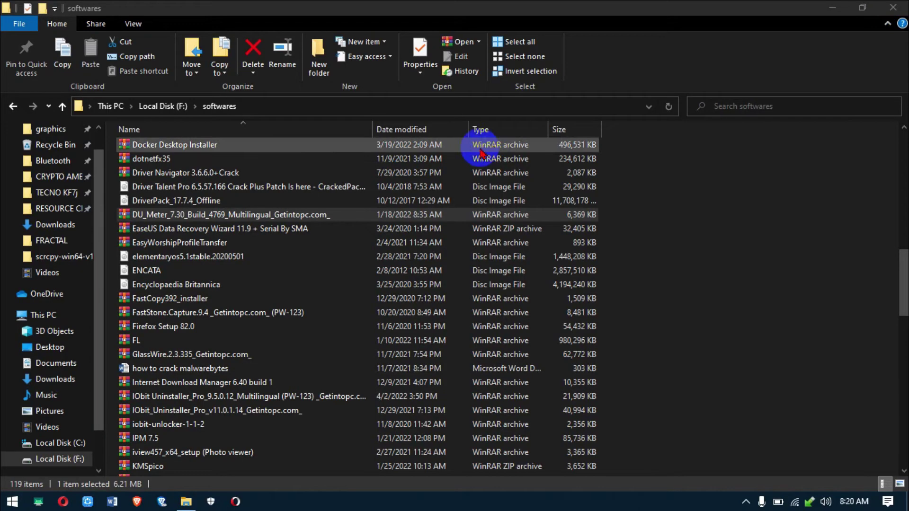
- Unlock the GlassWire archive with its password and run GlassWireSetup.exe from its GlassWire folder
{"action": "double_click", "coordinate": [174, 363]}
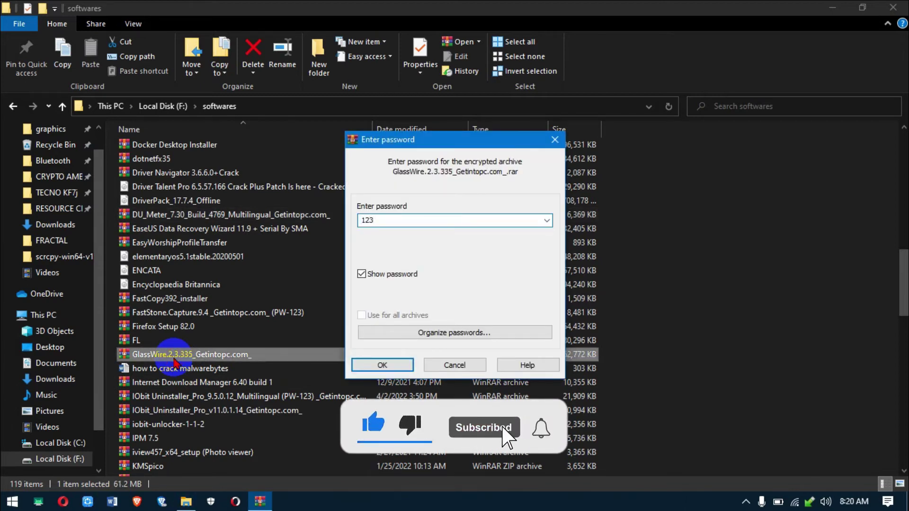
{"action": "key", "text": "Return"}
{"action": "key", "text": "Down"}
{"action": "key", "text": "Return"}
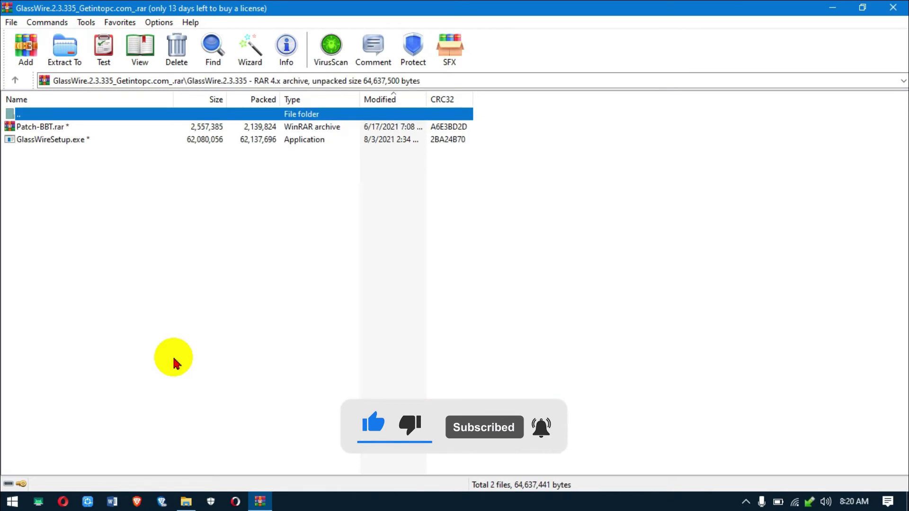
{"action": "key", "text": "Down"}
{"action": "key", "text": "Down"}
{"action": "key", "text": "Return"}
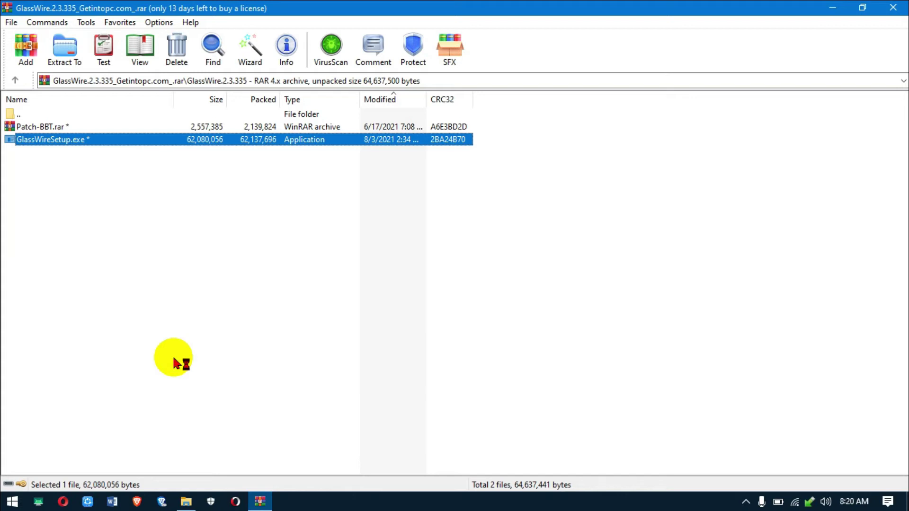
- Get past the welcome page and accept the license to install GlassWire 2.3.335 into C:\Program Files (x86)\GlassWire
{"action": "key", "text": "Return"}
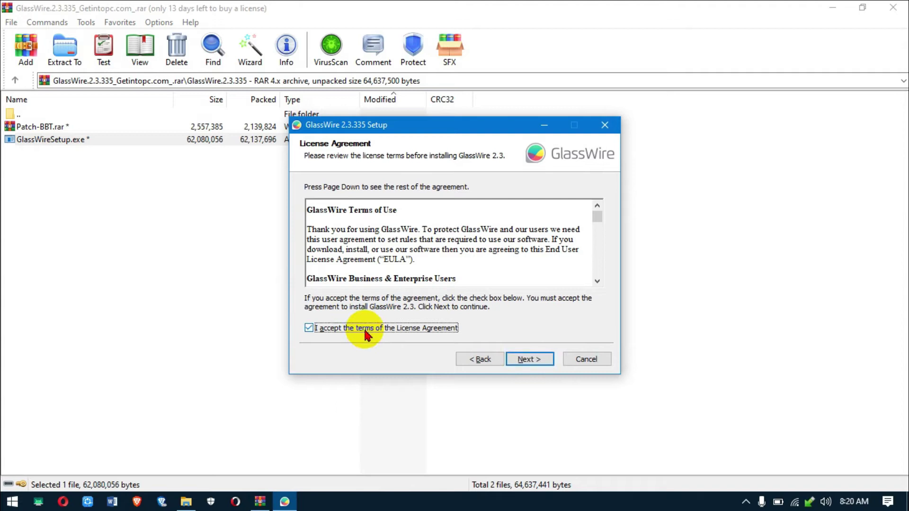
{"action": "key", "text": "Return"}
{"action": "key", "text": "Return"}
{"action": "key", "text": "Return"}
{"action": "key", "text": "Return"}
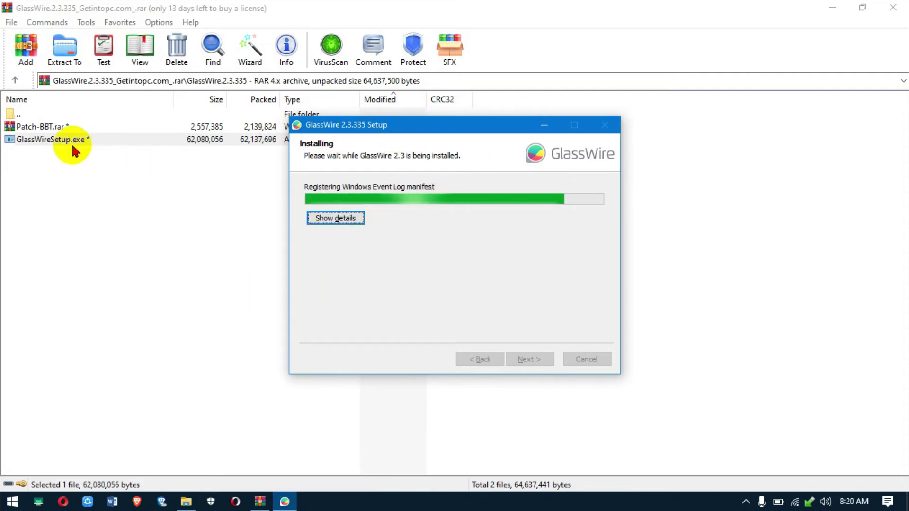
- Open Patch-BBT.rar from the GlassWire archive and select Patch-BBT.exe
{"action": "left_click", "coordinate": [49, 126]}
{"action": "double_click", "coordinate": [49, 126]}
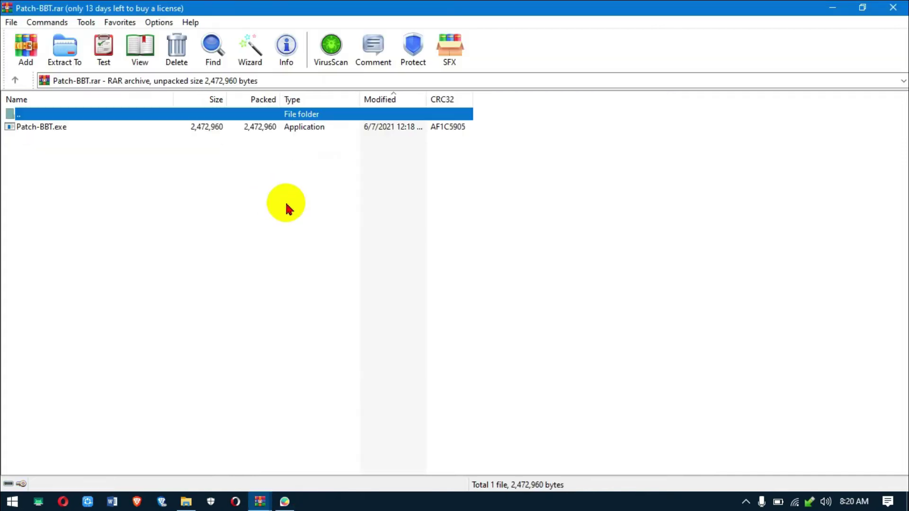
{"action": "left_click", "coordinate": [47, 127]}
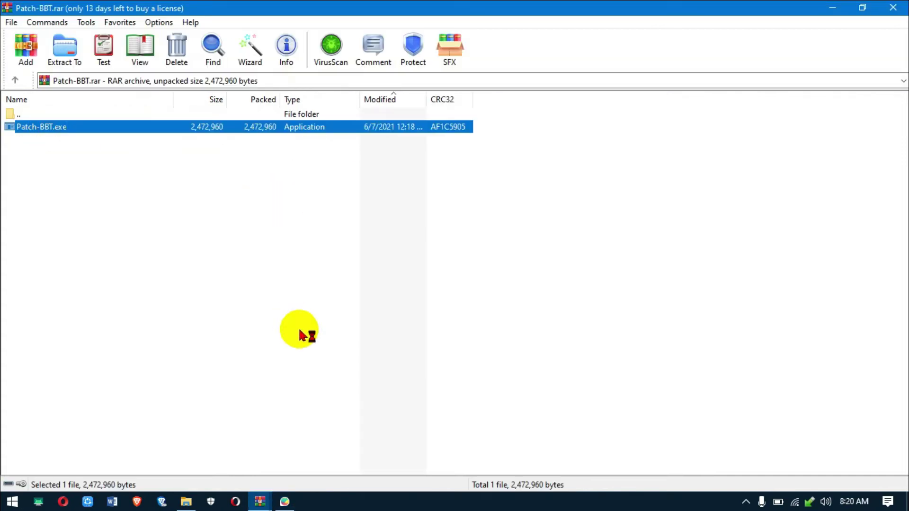
- Finish the GlassWire setup with 'Run GlassWire' unticked
{"action": "left_click", "coordinate": [285, 501]}
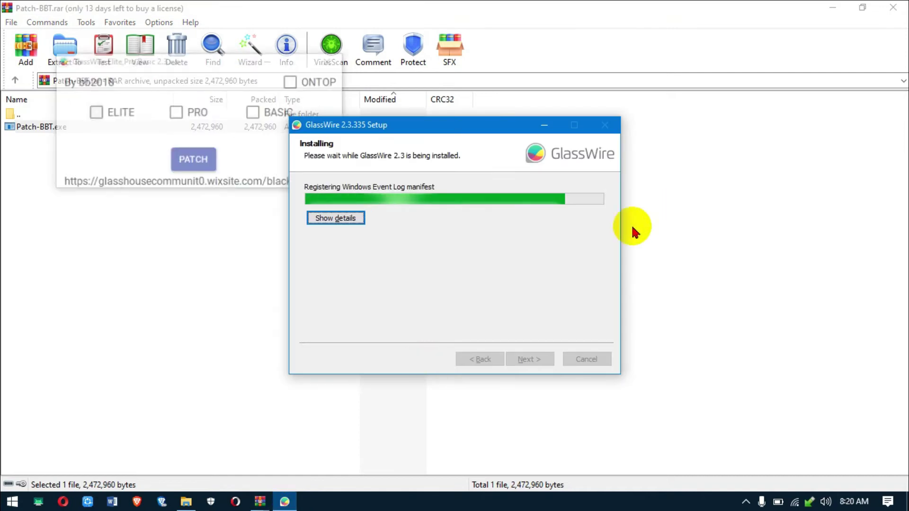
{"action": "left_click_drag", "start_coordinate": [419, 126], "coordinate": [524, 126]}
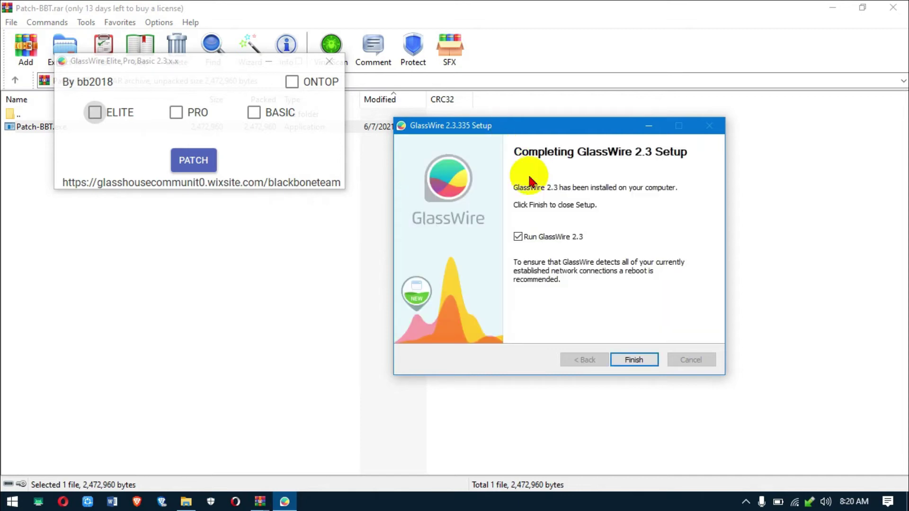
{"action": "left_click", "coordinate": [542, 240]}
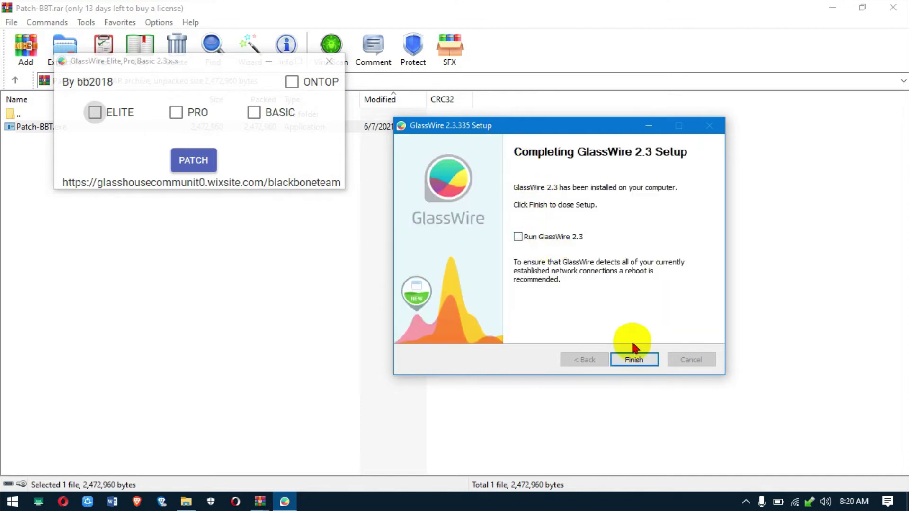
{"action": "left_click", "coordinate": [635, 360]}
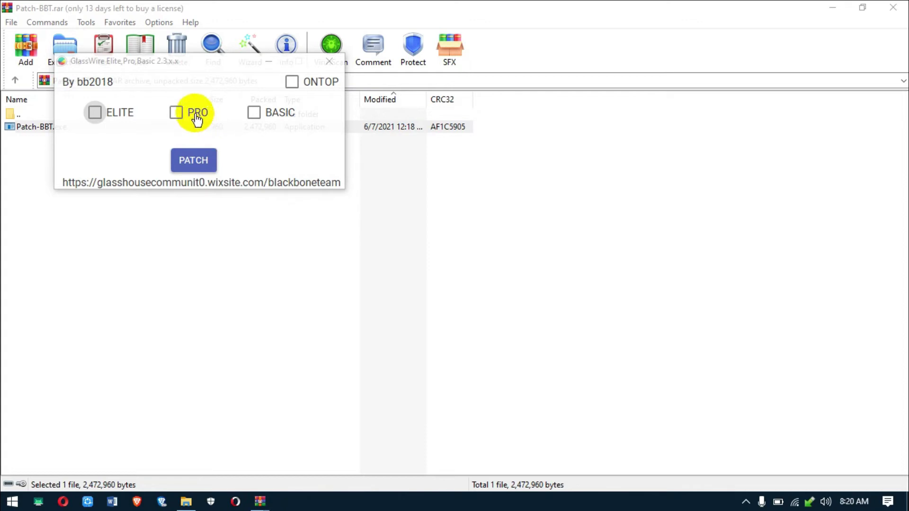
- Choose the PRO edition in the GlassWire patcher and apply the patch
{"action": "left_click_drag", "start_coordinate": [151, 69], "coordinate": [211, 99]}
{"action": "left_click", "coordinate": [236, 138]}
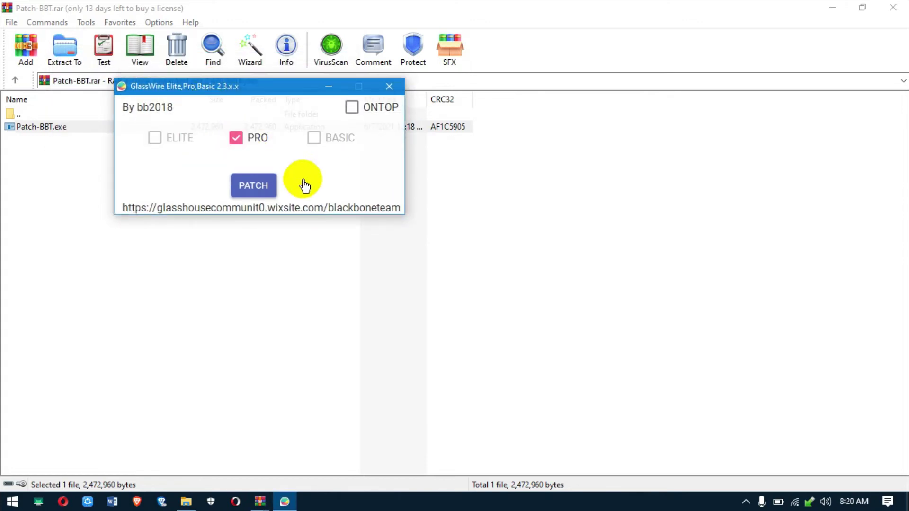
{"action": "left_click", "coordinate": [251, 188]}
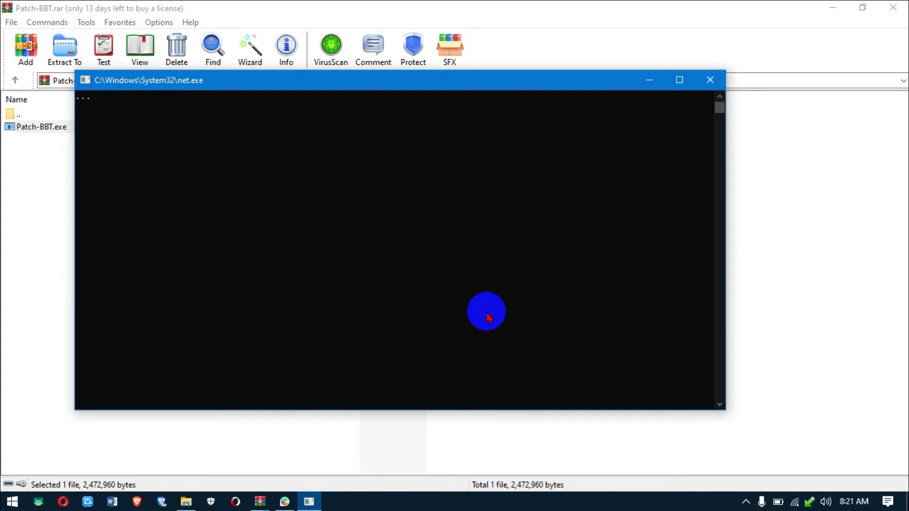
- Close the Patch-BBT and GlassWire archive windows and the softwares folder
{"action": "left_click", "coordinate": [893, 8]}
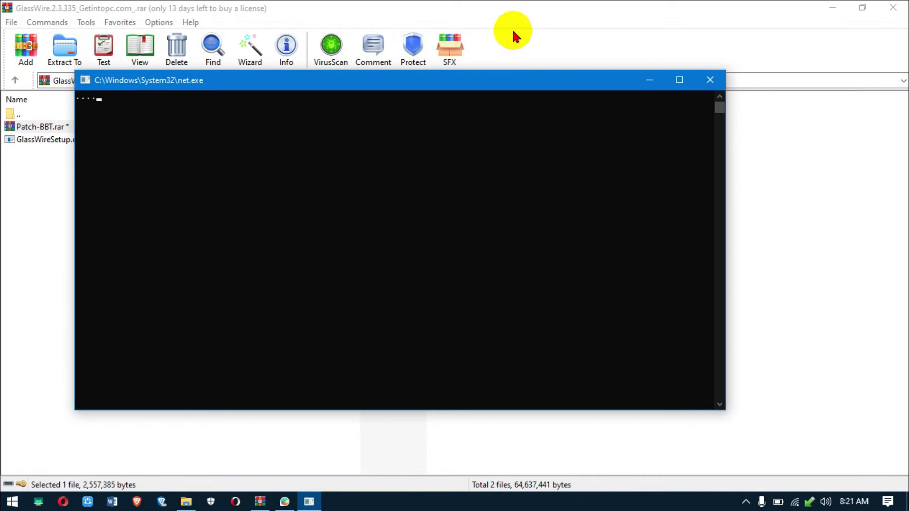
{"action": "left_click", "coordinate": [893, 7]}
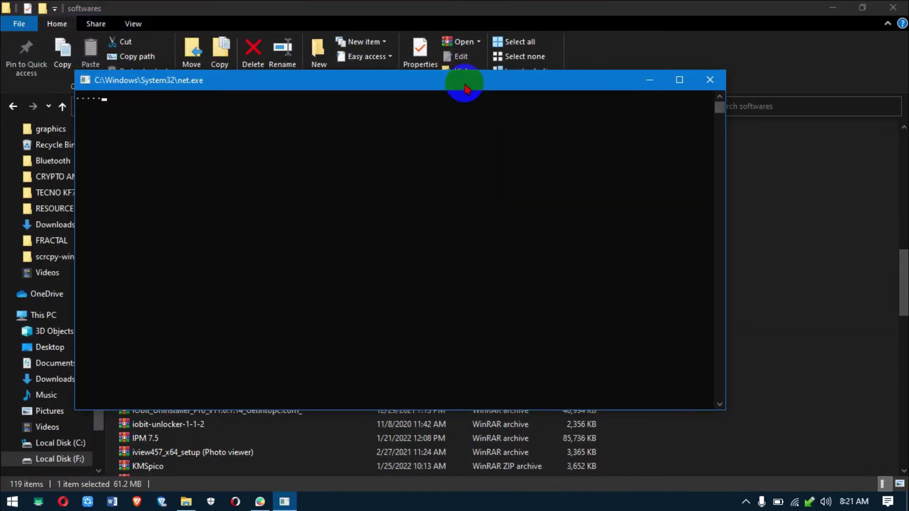
{"action": "left_click_drag", "start_coordinate": [466, 88], "coordinate": [485, 101]}
{"action": "left_click", "coordinate": [893, 8]}
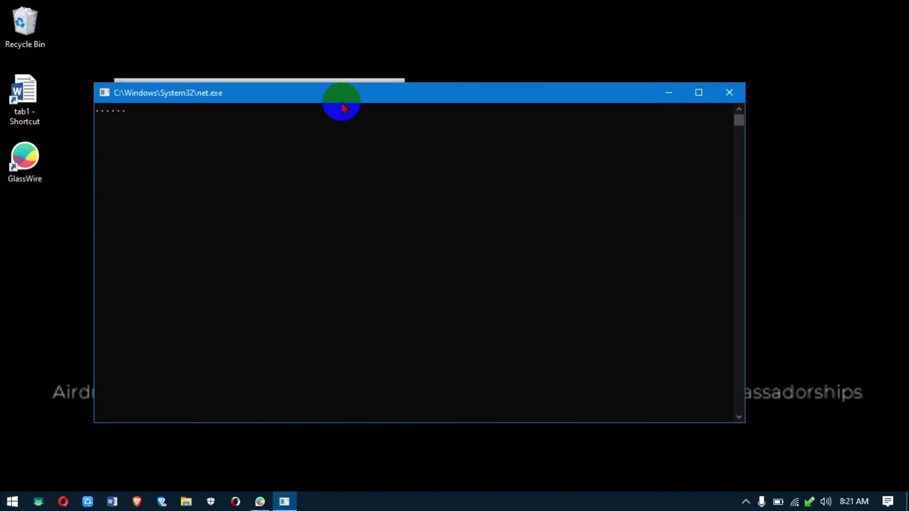
{"action": "left_click_drag", "start_coordinate": [336, 98], "coordinate": [497, 132]}
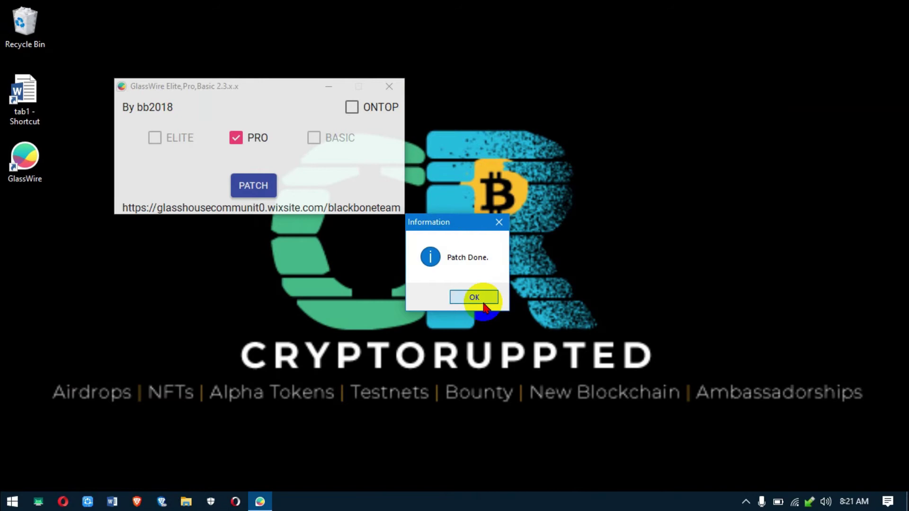
- Acknowledge 'Patch Done.', agree to open GlassWire, and close the patcher
{"action": "left_click", "coordinate": [483, 298]}
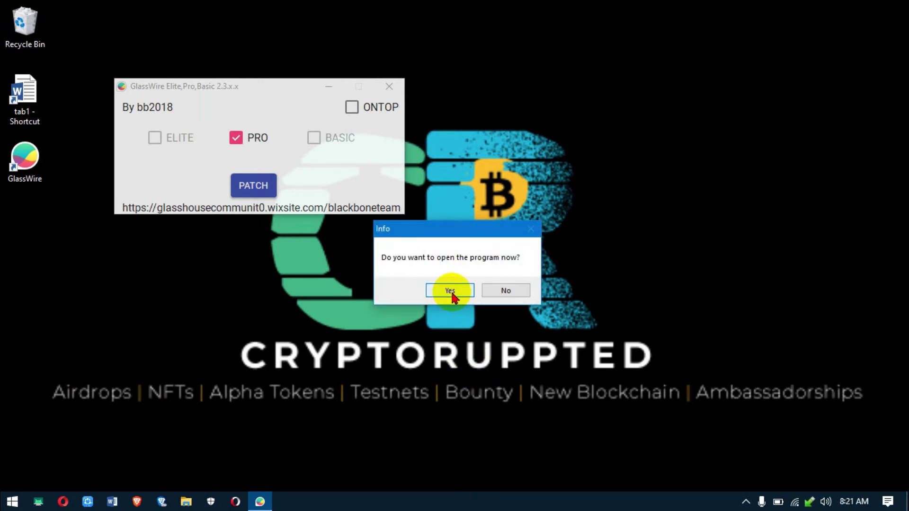
{"action": "left_click", "coordinate": [450, 291]}
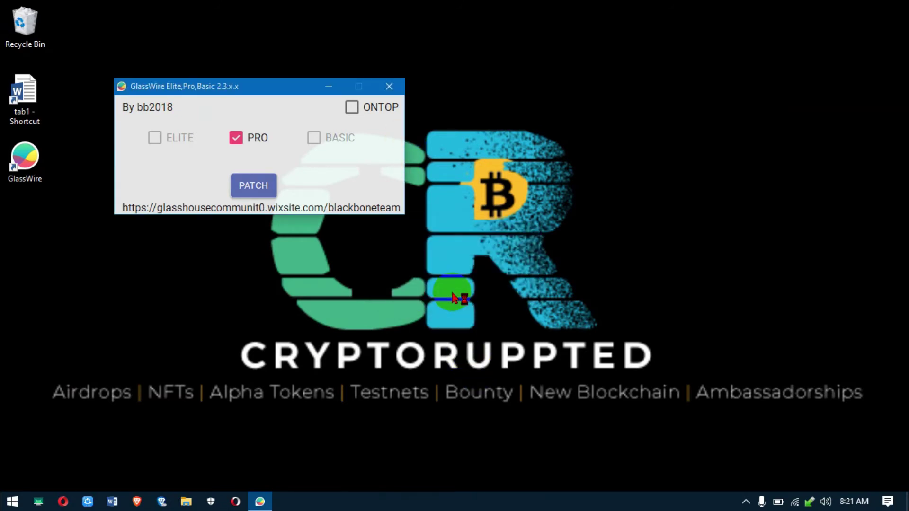
{"action": "left_click", "coordinate": [389, 86]}
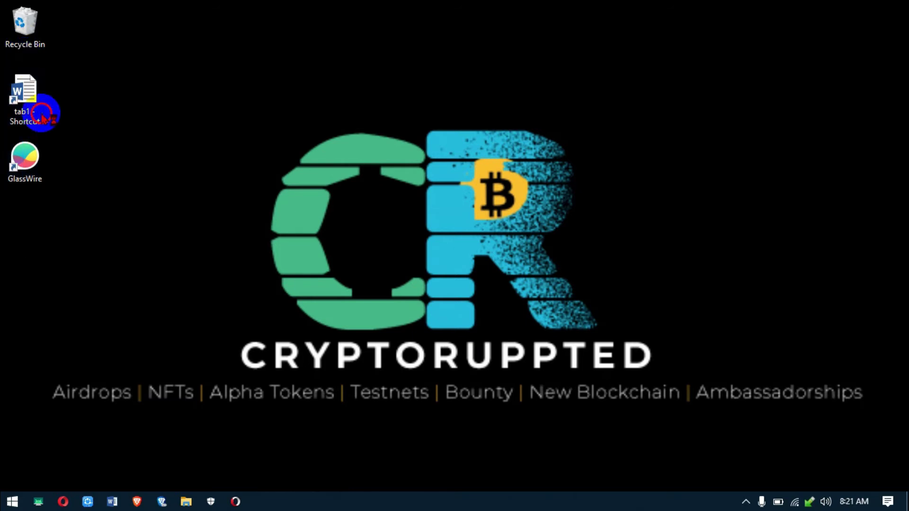
- Drag the tab1 and GlassWire shortcuts to the Recycle Bin and refresh the desktop
{"action": "left_click_drag", "start_coordinate": [97, 258], "coordinate": [29, 46]}
{"action": "right_click", "coordinate": [213, 311]}
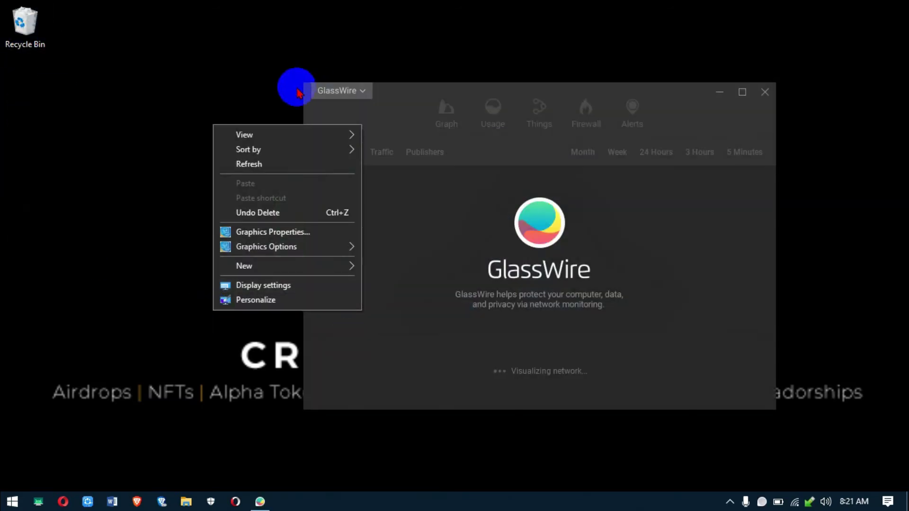
{"action": "left_click", "coordinate": [290, 164]}
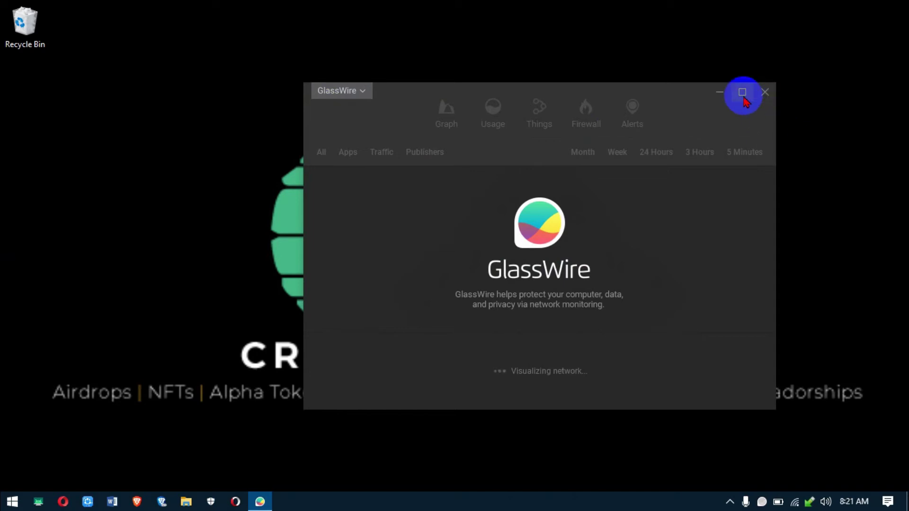
- Maximize GlassWire so its 5-minute network traffic graph fills the screen
{"action": "left_click", "coordinate": [338, 93]}
{"action": "left_click", "coordinate": [611, 205]}
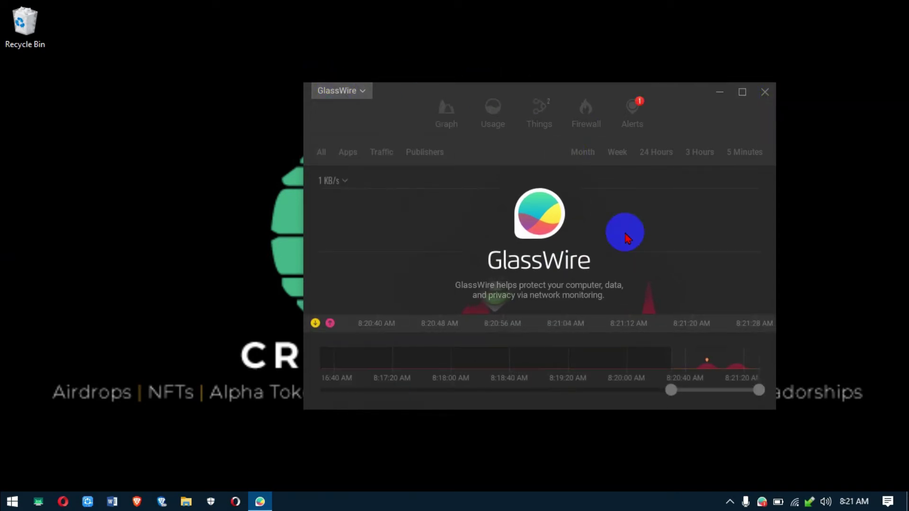
{"action": "left_click", "coordinate": [743, 93]}
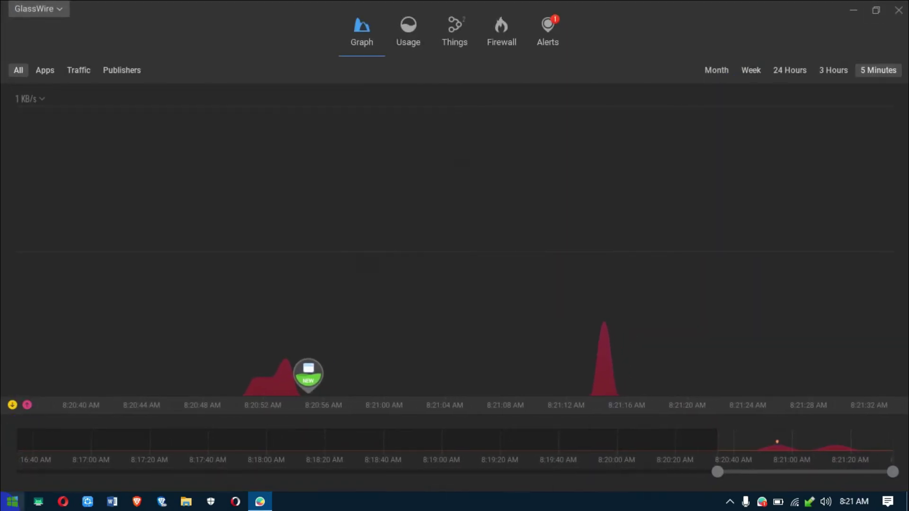
{"action": "left_click", "coordinate": [13, 502]}
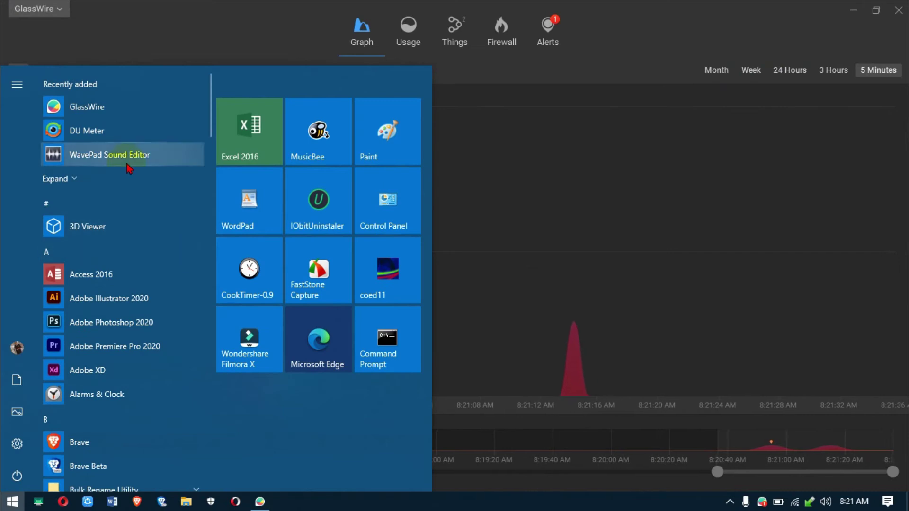
- Launch DU Meter, complete its wizard skipping the dumeter.net account, and add the taskbar speed toolbar
{"action": "left_click", "coordinate": [105, 132]}
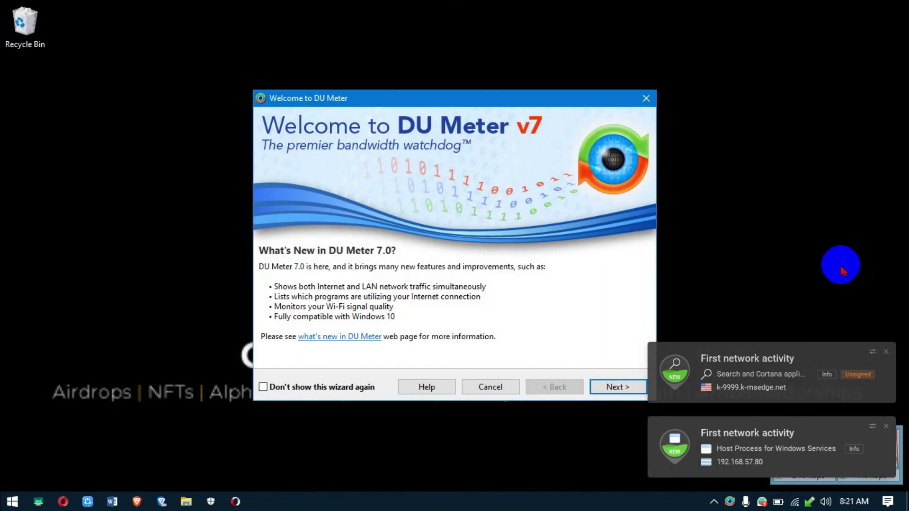
{"action": "left_click", "coordinate": [888, 353]}
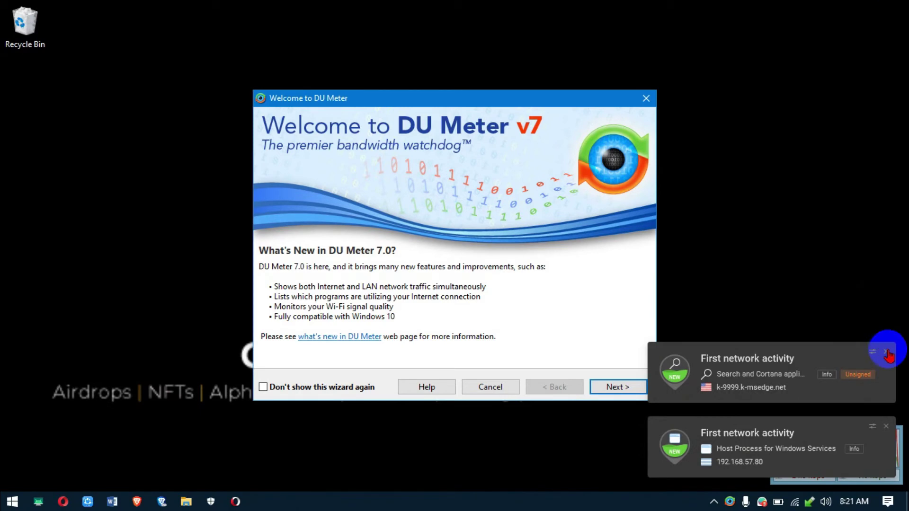
{"action": "left_click", "coordinate": [889, 428]}
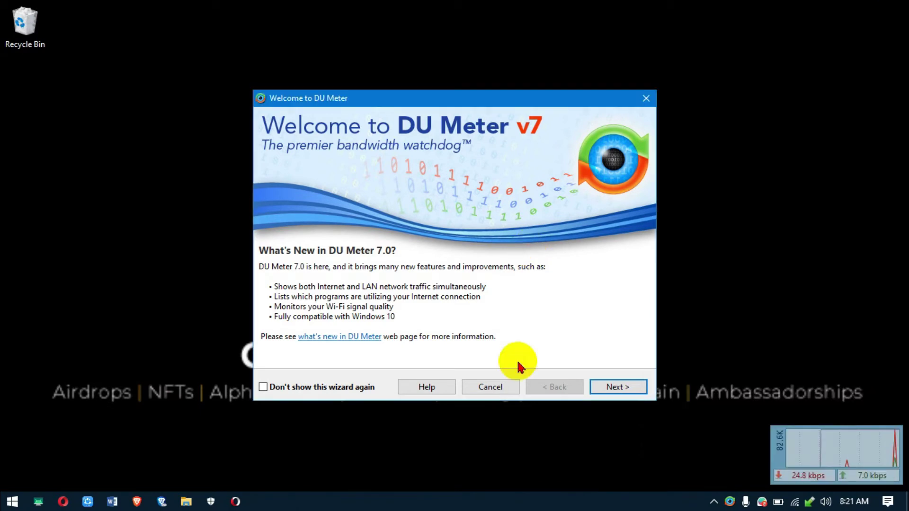
{"action": "left_click", "coordinate": [601, 387]}
{"action": "left_click", "coordinate": [601, 391]}
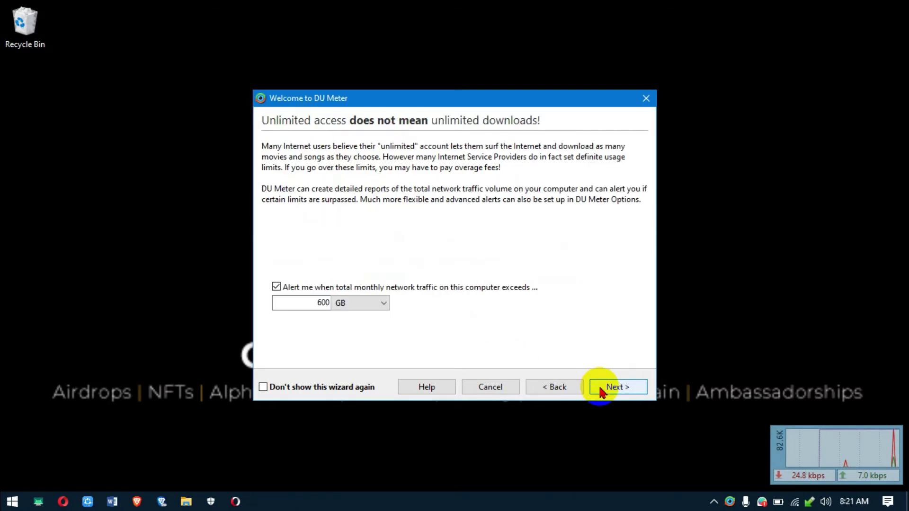
{"action": "left_click", "coordinate": [601, 392]}
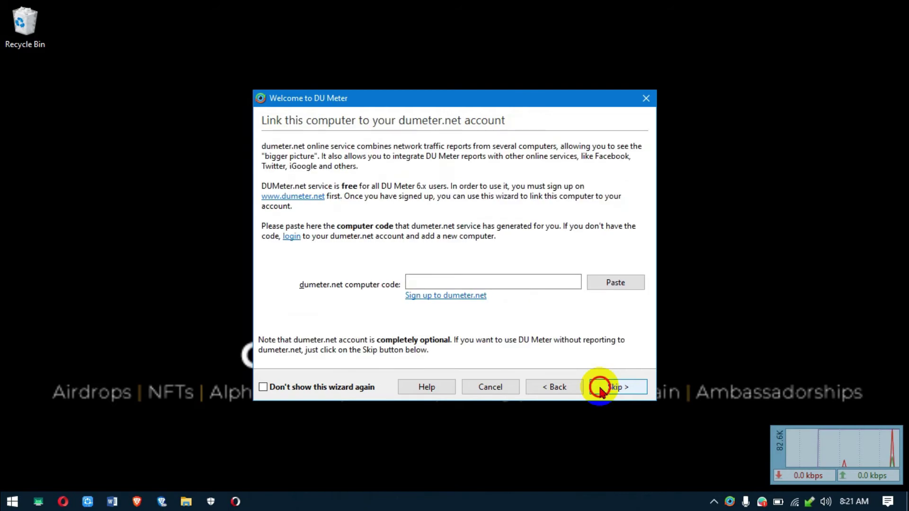
{"action": "left_click", "coordinate": [600, 391]}
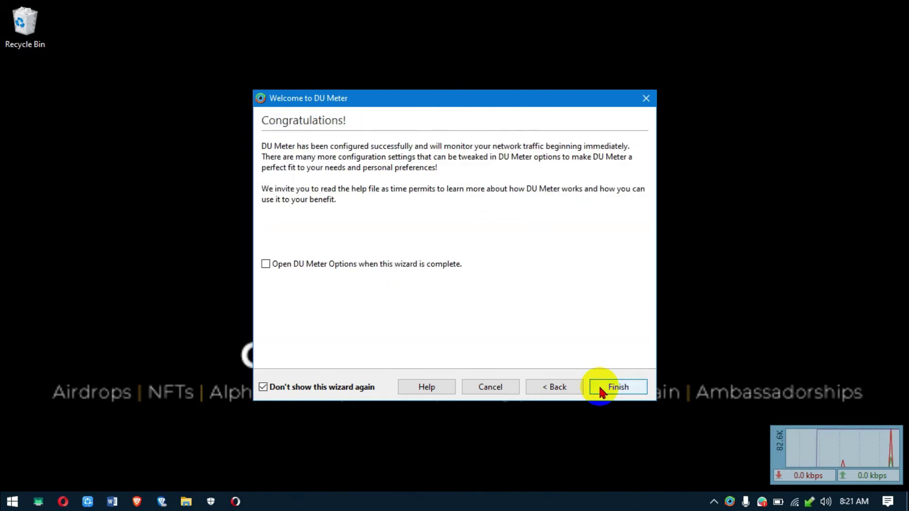
{"action": "left_click", "coordinate": [601, 391]}
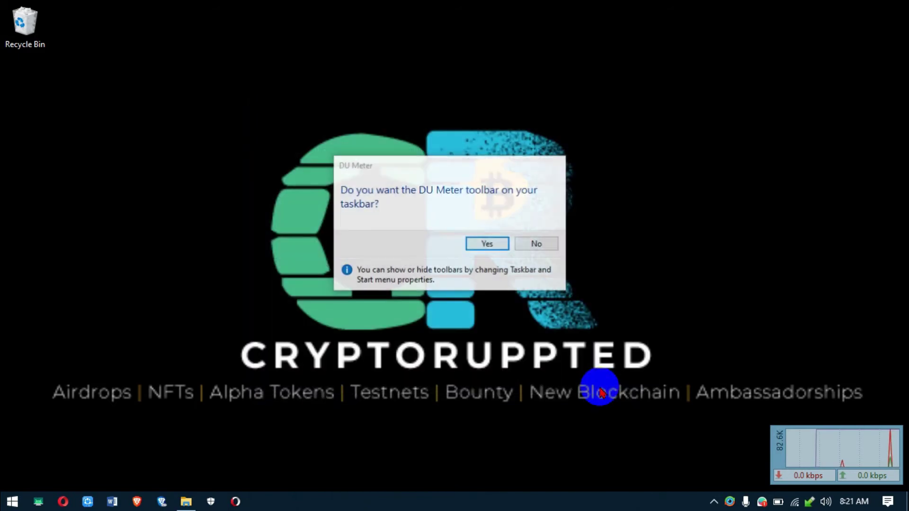
{"action": "left_click", "coordinate": [486, 244]}
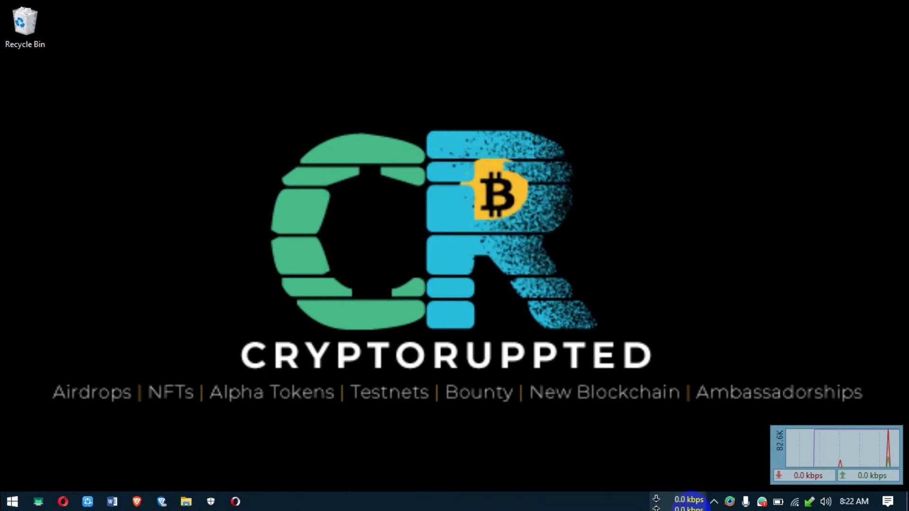
- Move the DU Meter graph up-left and view totals: 0.05 MB today, 1.83 GB this month
{"action": "mouse_move", "coordinate": [655, 503]}
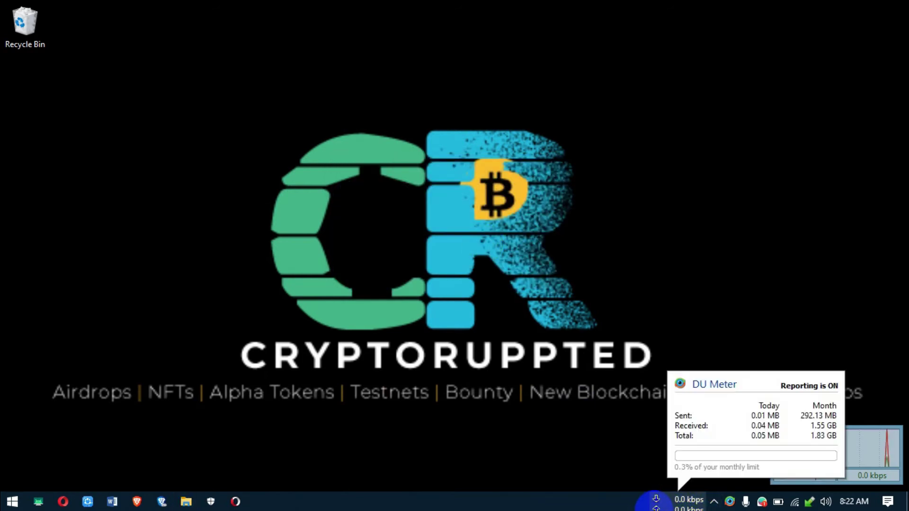
{"action": "left_click", "coordinate": [820, 448]}
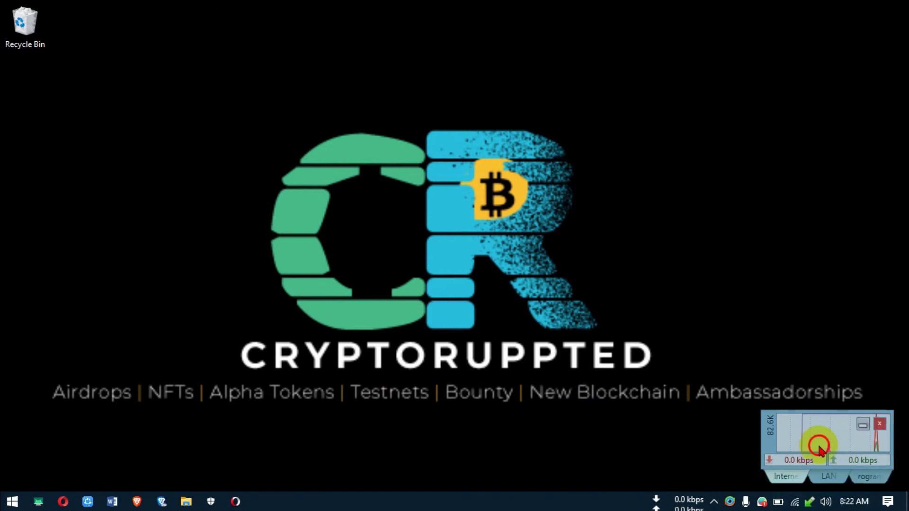
{"action": "left_click_drag", "start_coordinate": [819, 448], "coordinate": [798, 413]}
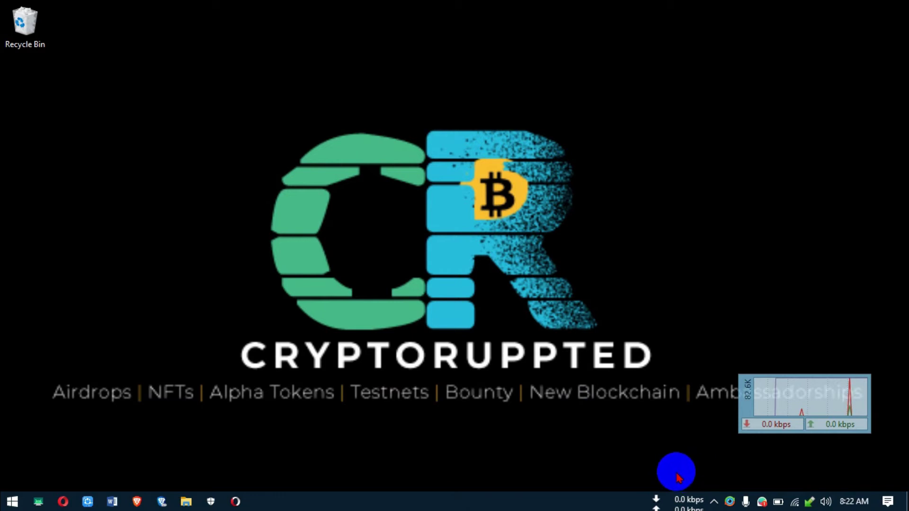
{"action": "left_click", "coordinate": [681, 506]}
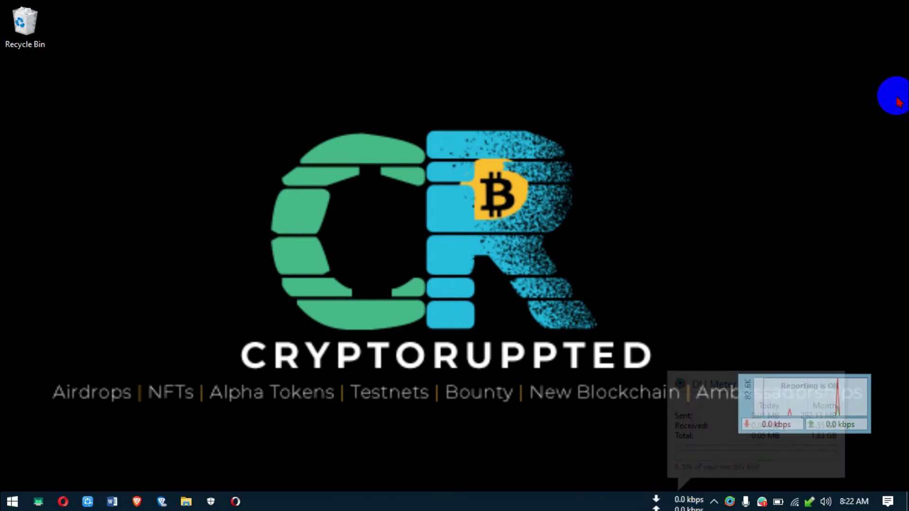
- Switch the DU Meter widget to per-program traffic and enlarge the list
{"action": "mouse_move", "coordinate": [822, 389]}
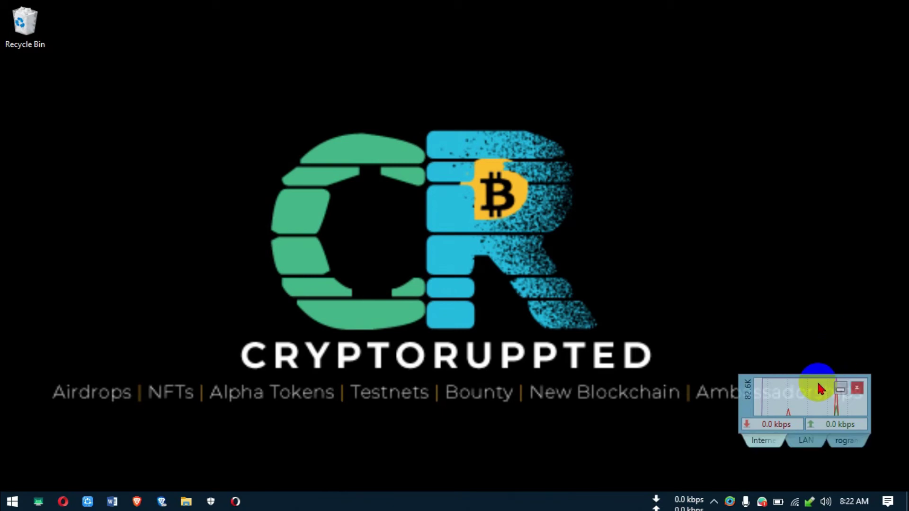
{"action": "left_click", "coordinate": [846, 448]}
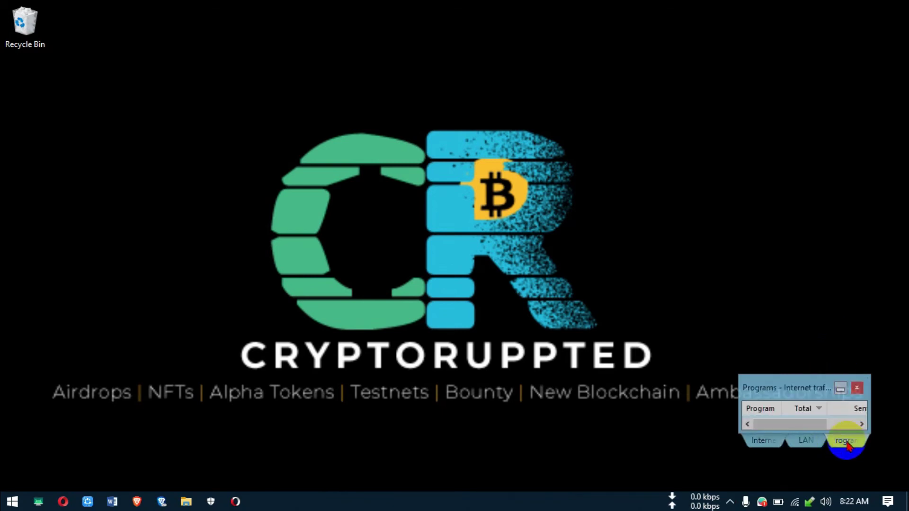
{"action": "left_click_drag", "start_coordinate": [782, 375], "coordinate": [780, 315]}
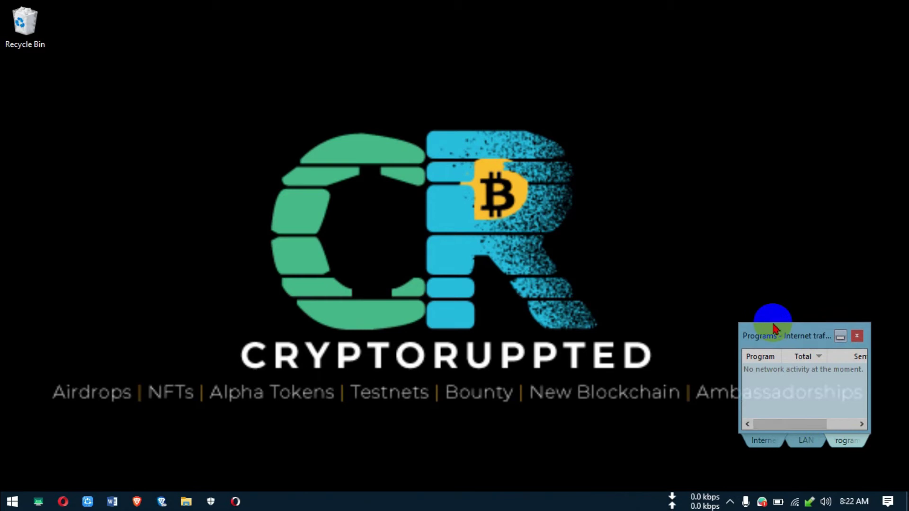
{"action": "left_click_drag", "start_coordinate": [742, 388], "coordinate": [719, 388]}
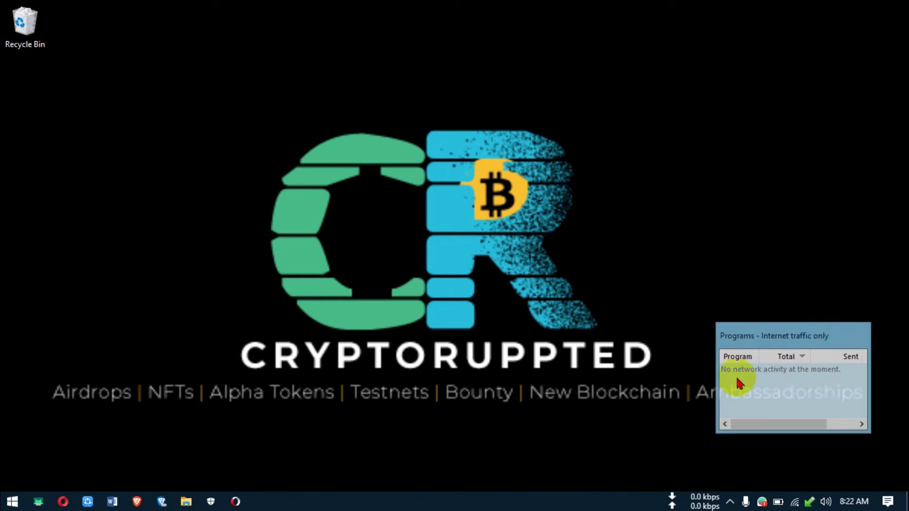
- Hide the Sent and Received columns, leaving Program and Total, and narrow the list
{"action": "right_click", "coordinate": [827, 359]}
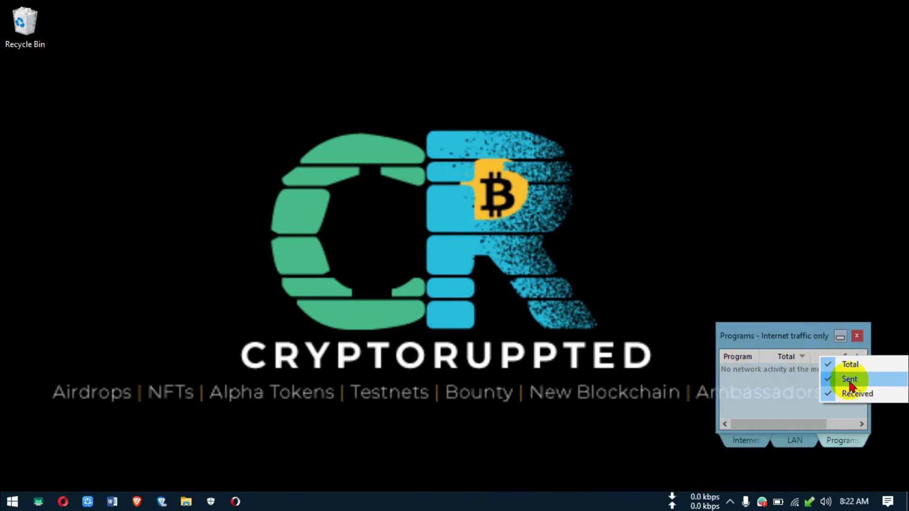
{"action": "left_click", "coordinate": [841, 379]}
{"action": "right_click", "coordinate": [837, 365]}
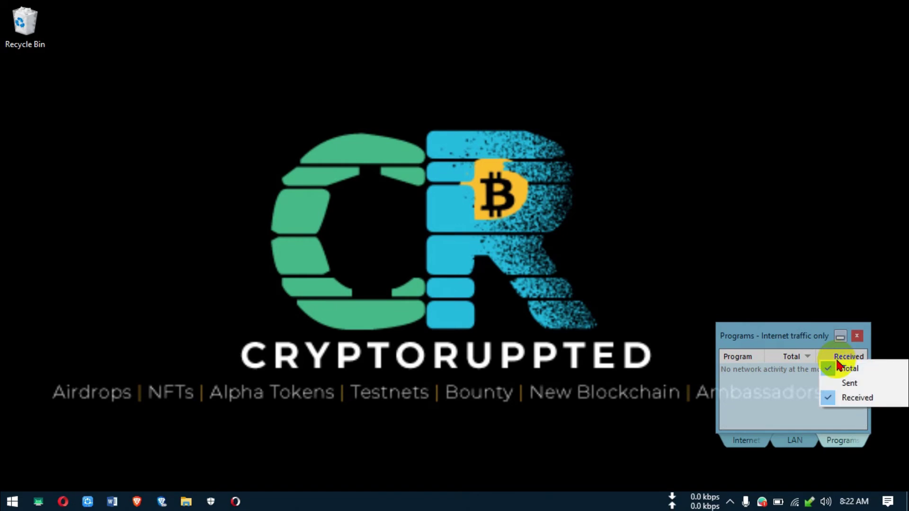
{"action": "left_click", "coordinate": [859, 396]}
{"action": "left_click_drag", "start_coordinate": [716, 401], "coordinate": [817, 418]}
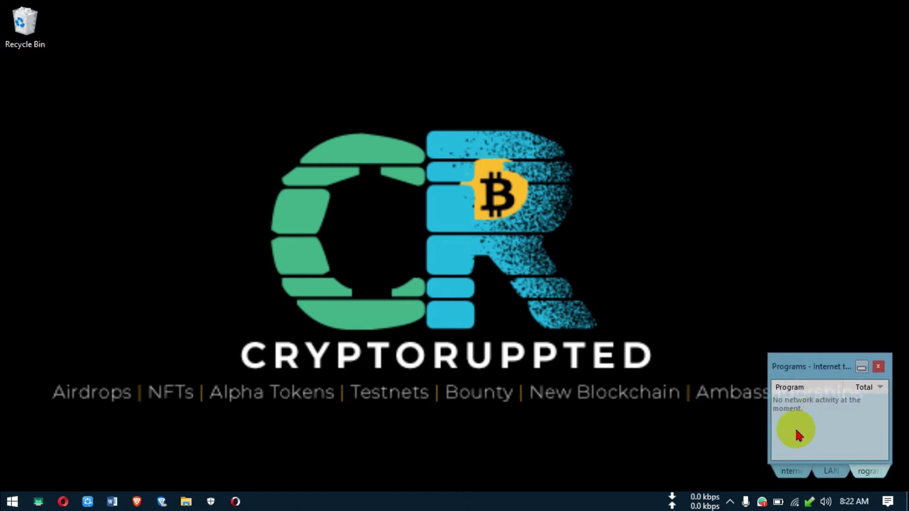
- Bring the Opera browser to the front from the taskbar
{"action": "mouse_move", "coordinate": [684, 485]}
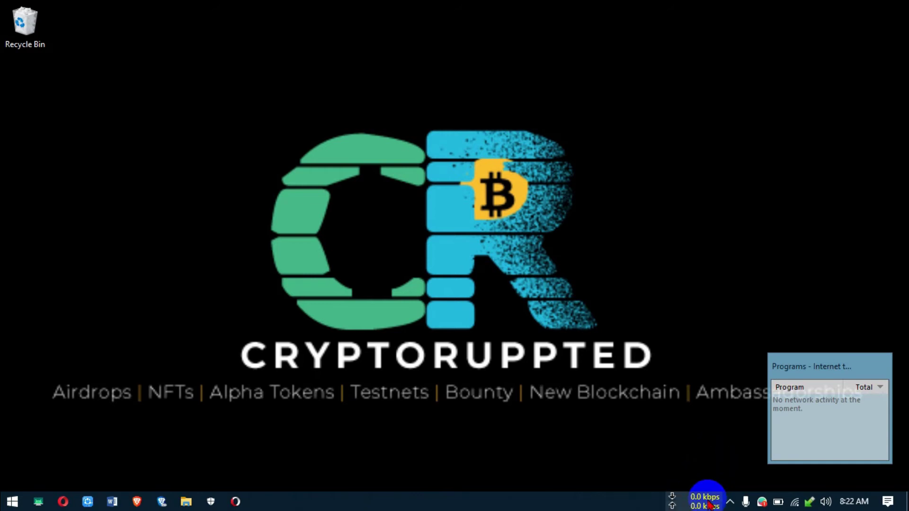
{"action": "mouse_move", "coordinate": [710, 505]}
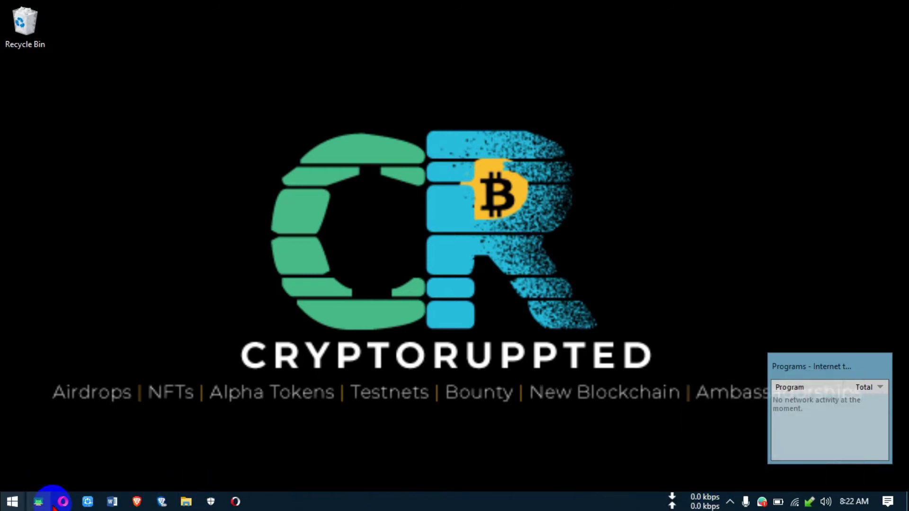
{"action": "left_click", "coordinate": [242, 498]}
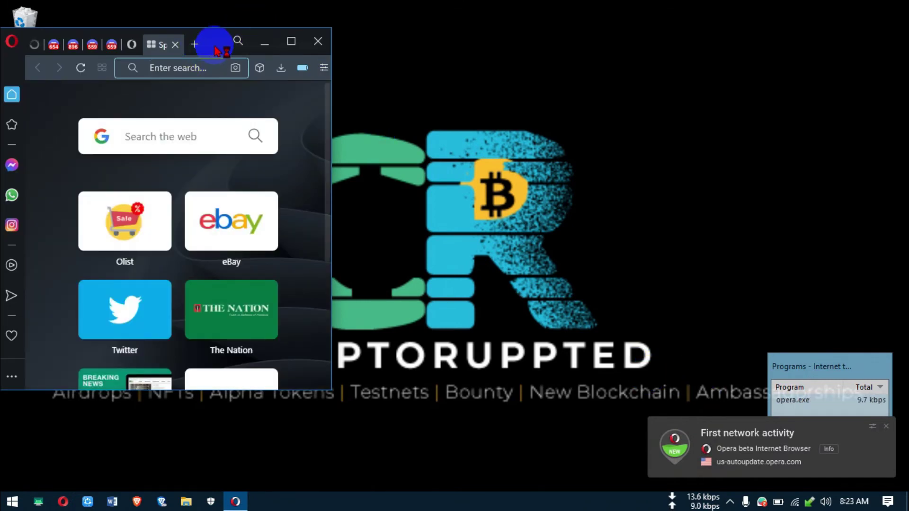
- Search Google for 'crypto' in Opera and maximize the browser window
{"action": "type", "text": "crypto"}
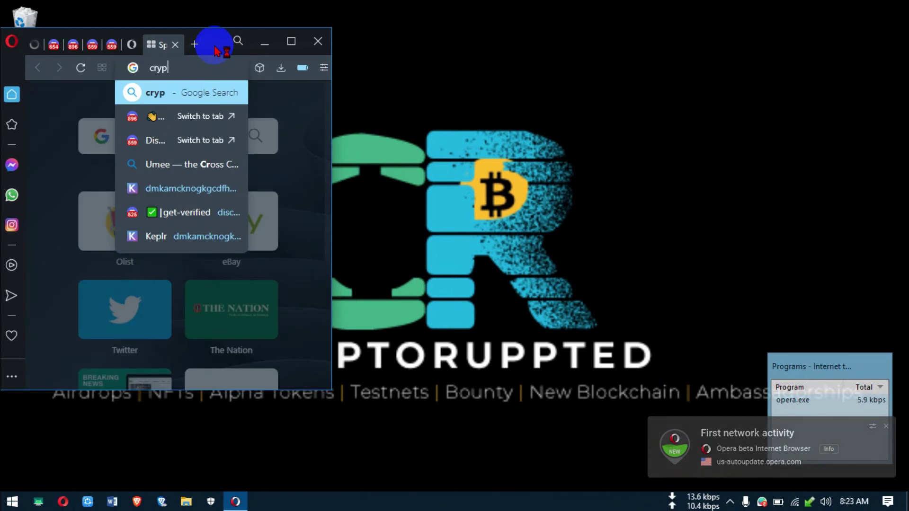
{"action": "key", "text": "Return"}
{"action": "left_click", "coordinate": [292, 44]}
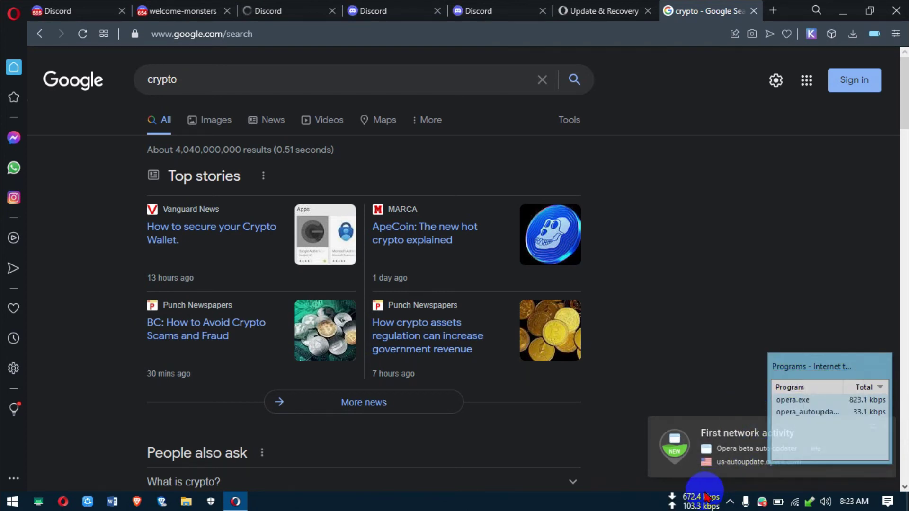
{"action": "right_click", "coordinate": [706, 498]}
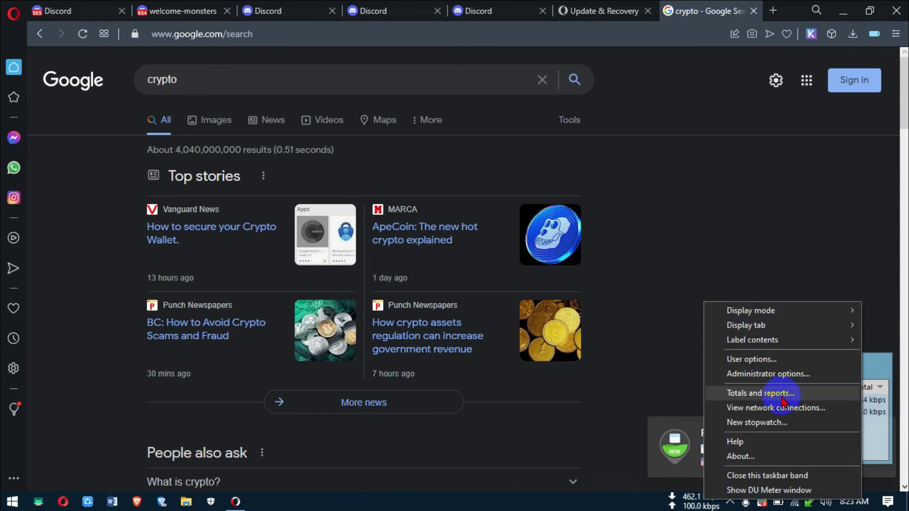
- Open DU Meter's administrator settings at Database management; a first delete attempt is cancelled
{"action": "right_click", "coordinate": [697, 501]}
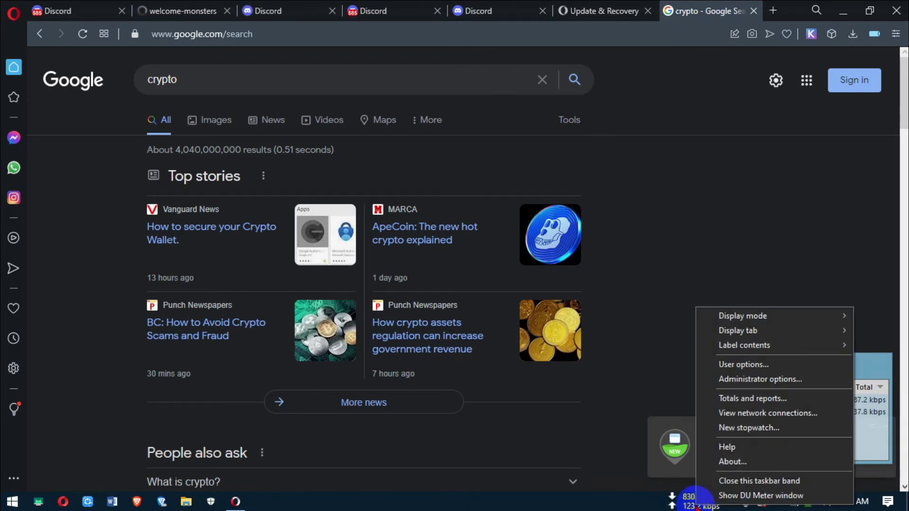
{"action": "left_click", "coordinate": [770, 384]}
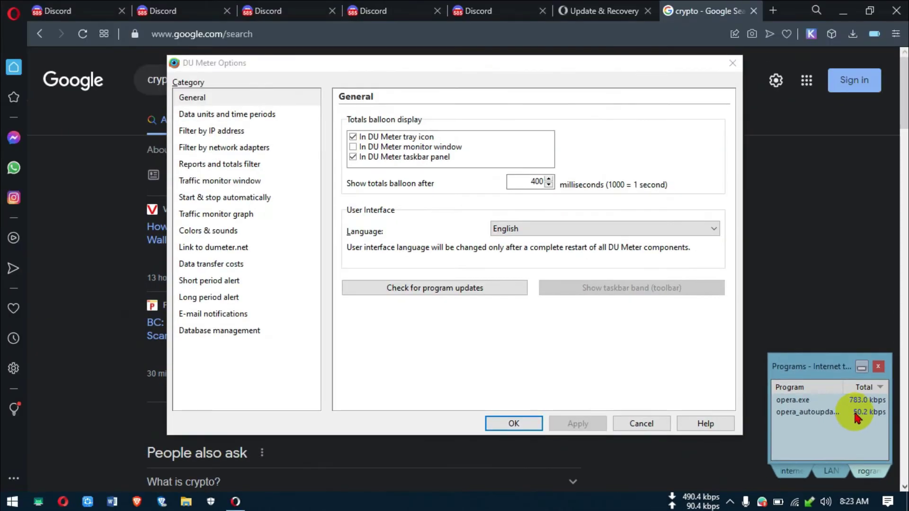
{"action": "left_click", "coordinate": [267, 334]}
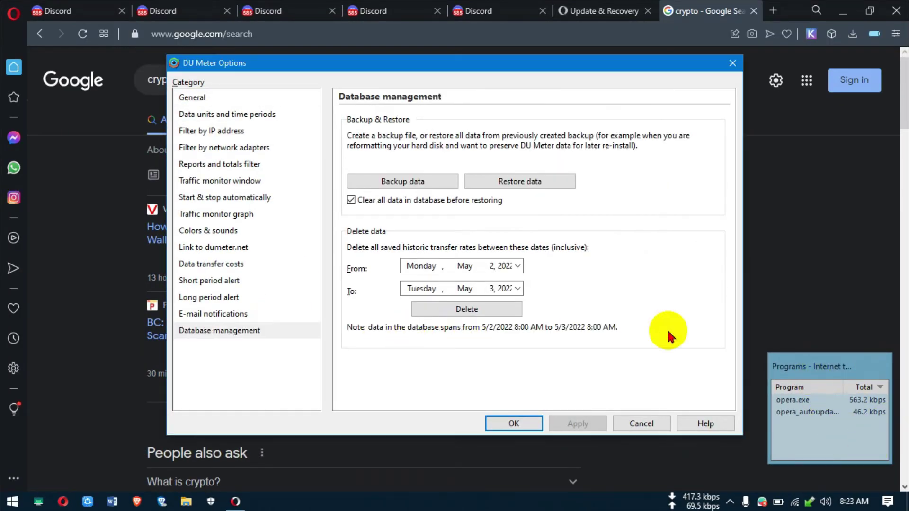
{"action": "left_click", "coordinate": [470, 313]}
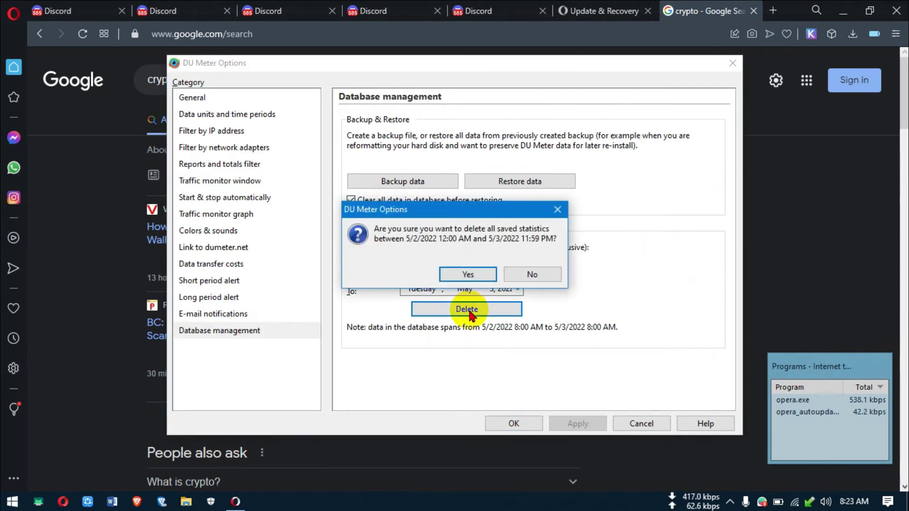
{"action": "left_click", "coordinate": [535, 275]}
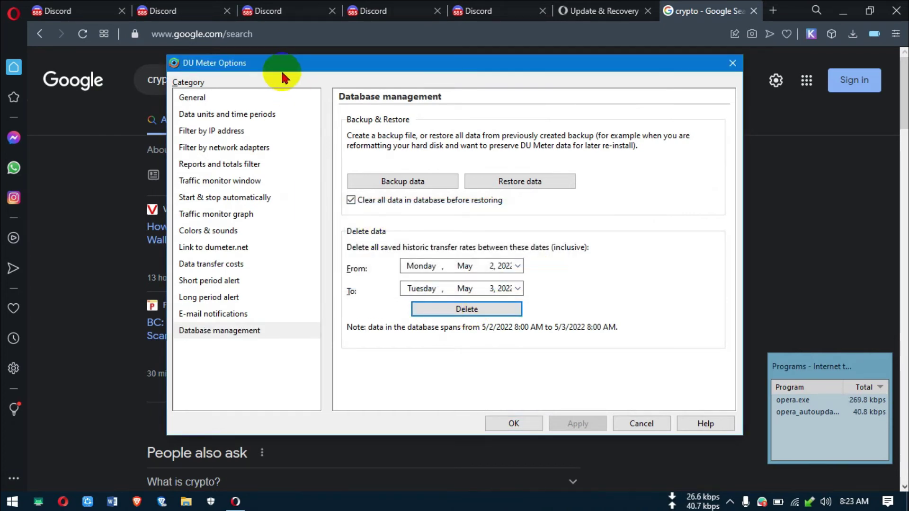
- Delete the saved statistics from 5/2 to 5/3/2022, confirm, and close the options with OK
{"action": "mouse_move", "coordinate": [695, 505]}
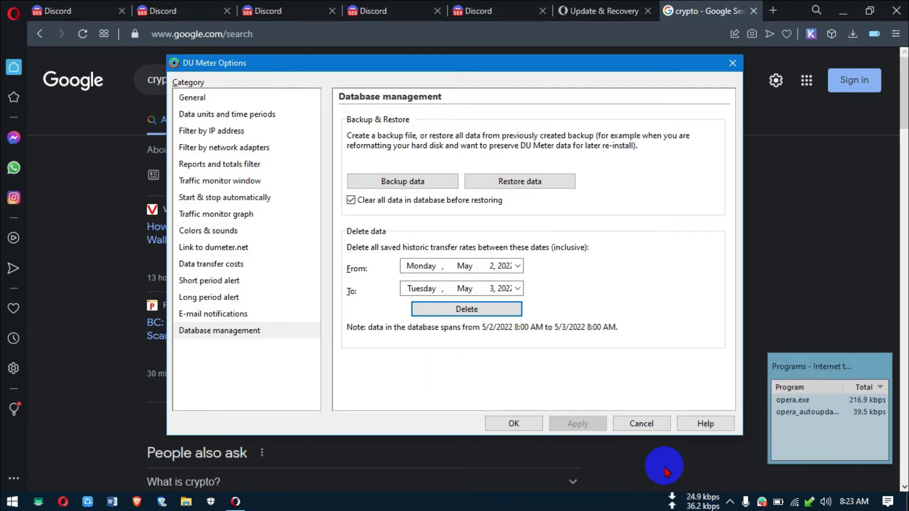
{"action": "right_click", "coordinate": [705, 501]}
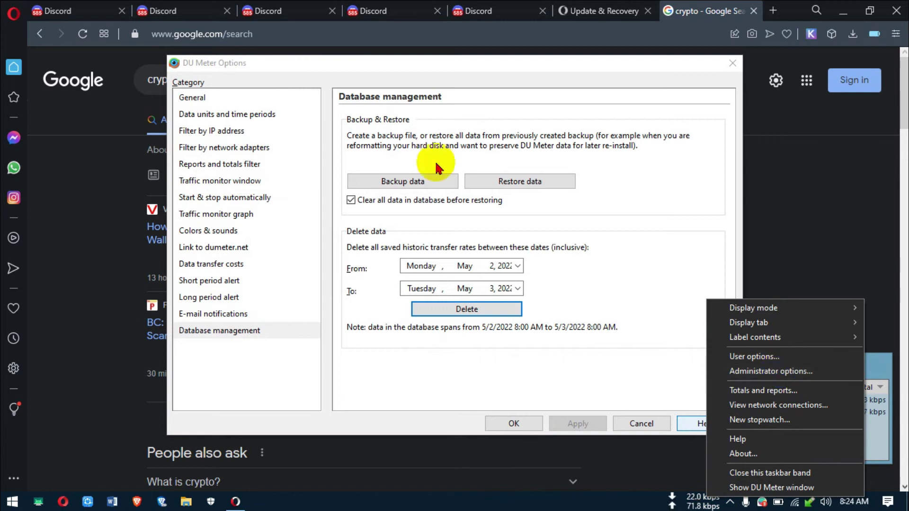
{"action": "left_click", "coordinate": [306, 76]}
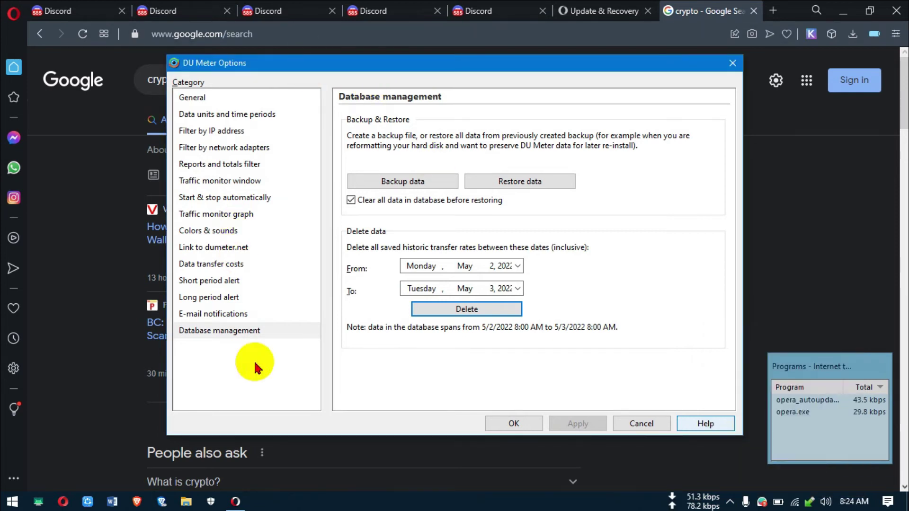
{"action": "left_click", "coordinate": [229, 333]}
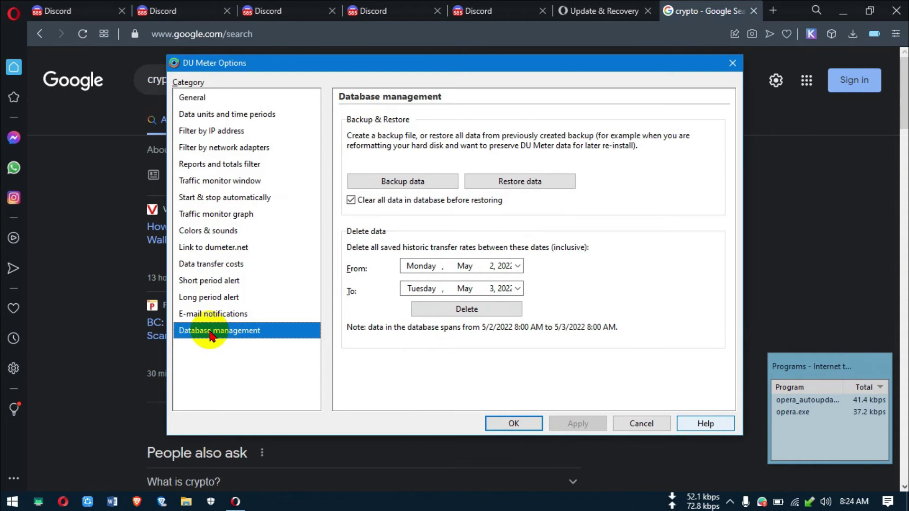
{"action": "left_click", "coordinate": [499, 314]}
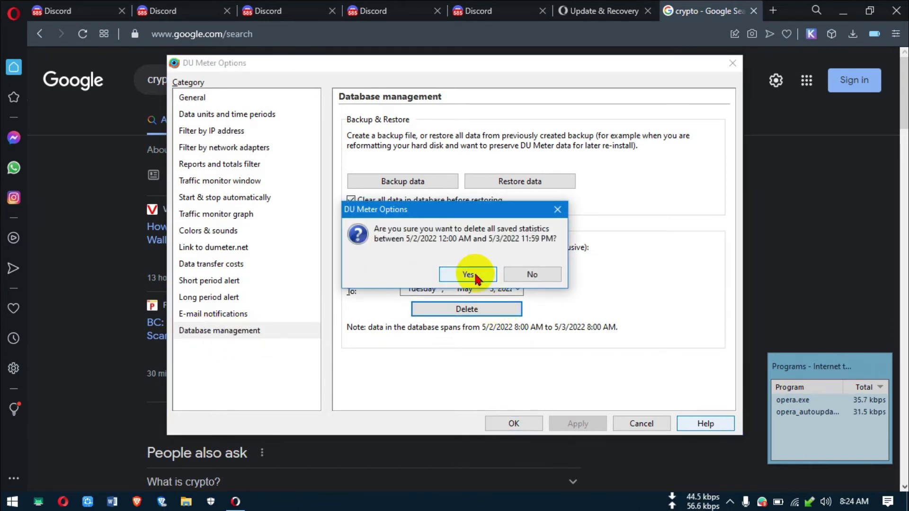
{"action": "left_click", "coordinate": [471, 275]}
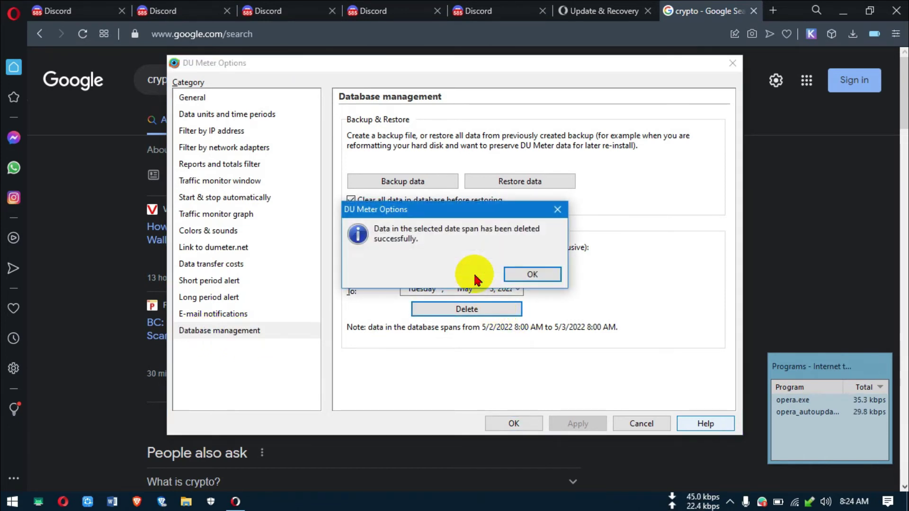
{"action": "left_click", "coordinate": [531, 275]}
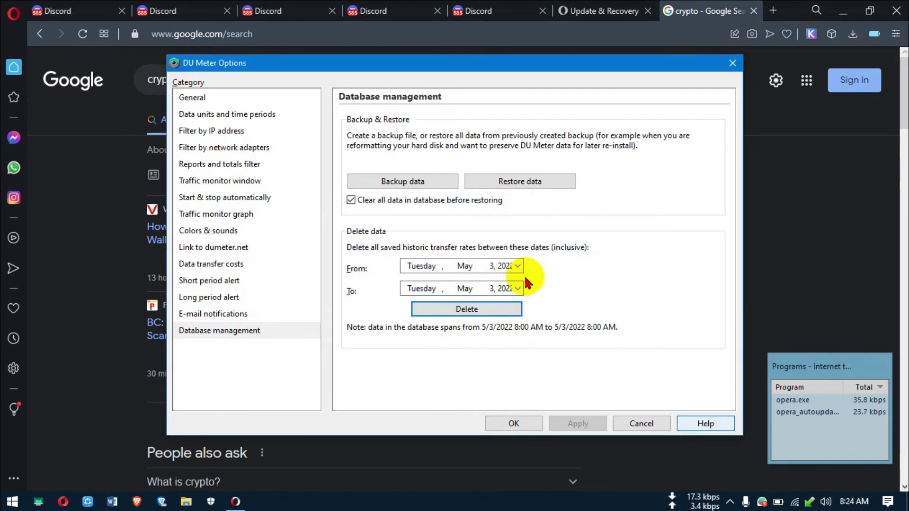
{"action": "left_click", "coordinate": [515, 423]}
{"action": "mouse_move", "coordinate": [682, 504]}
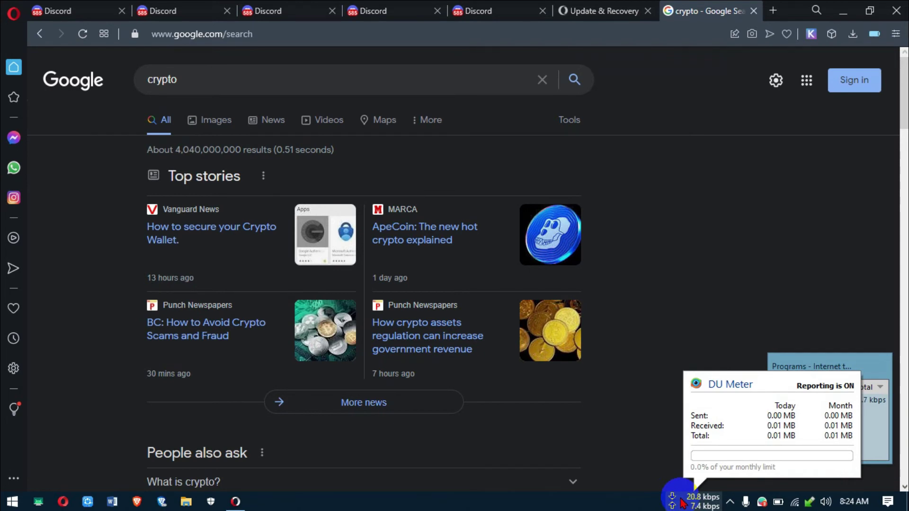
{"action": "left_click", "coordinate": [771, 430]}
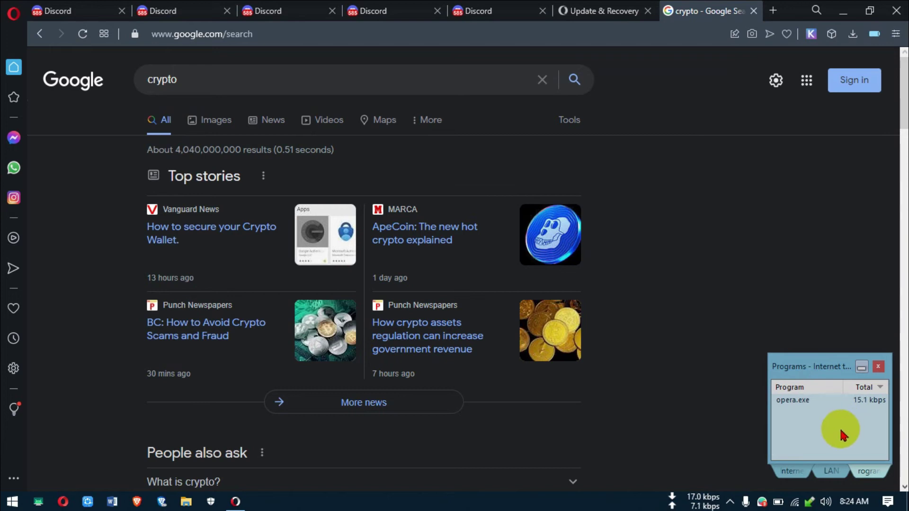
{"action": "left_click", "coordinate": [731, 503]}
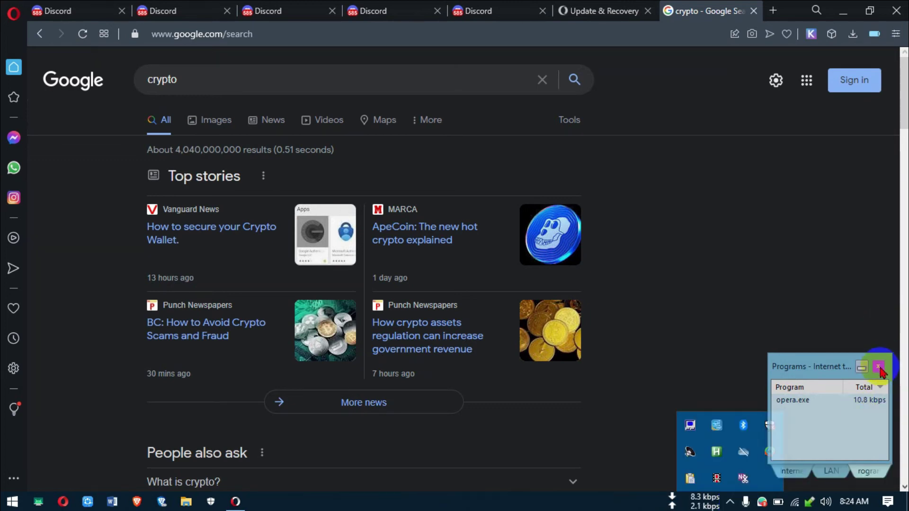
{"action": "left_click", "coordinate": [879, 368]}
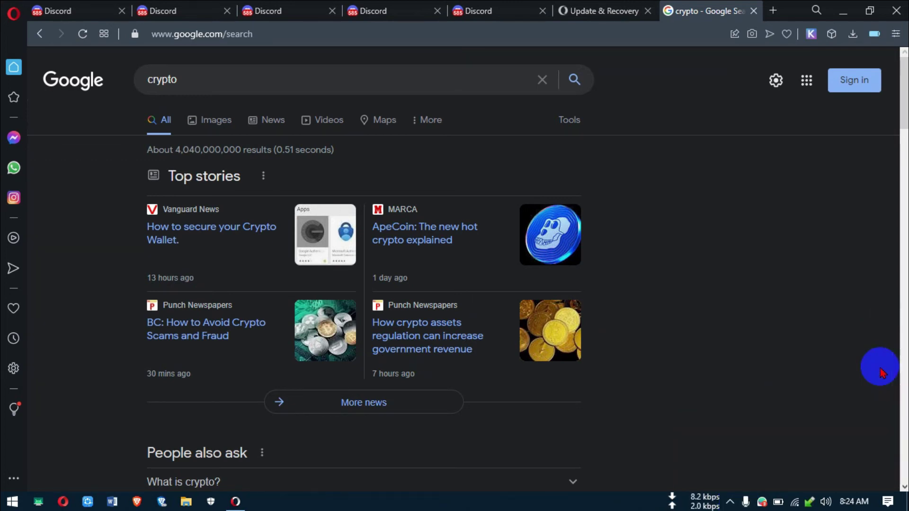
{"action": "left_click", "coordinate": [731, 503]}
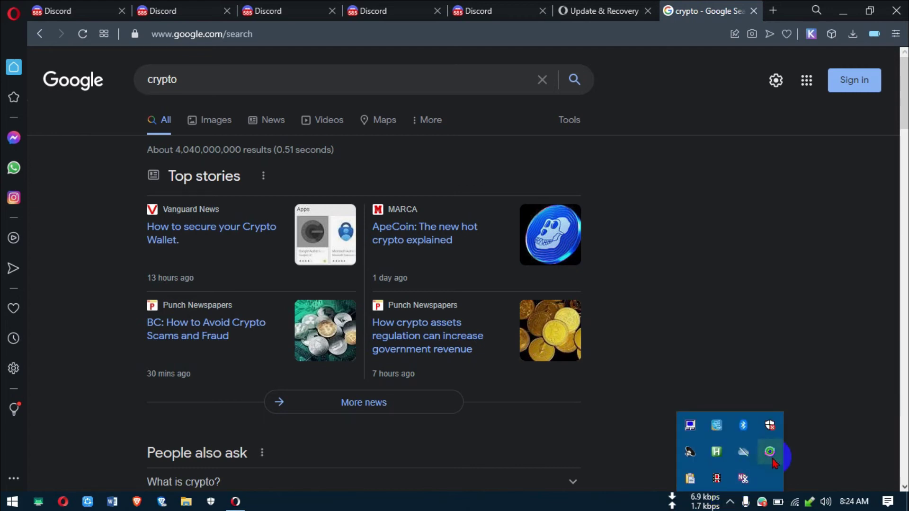
{"action": "left_click", "coordinate": [769, 455]}
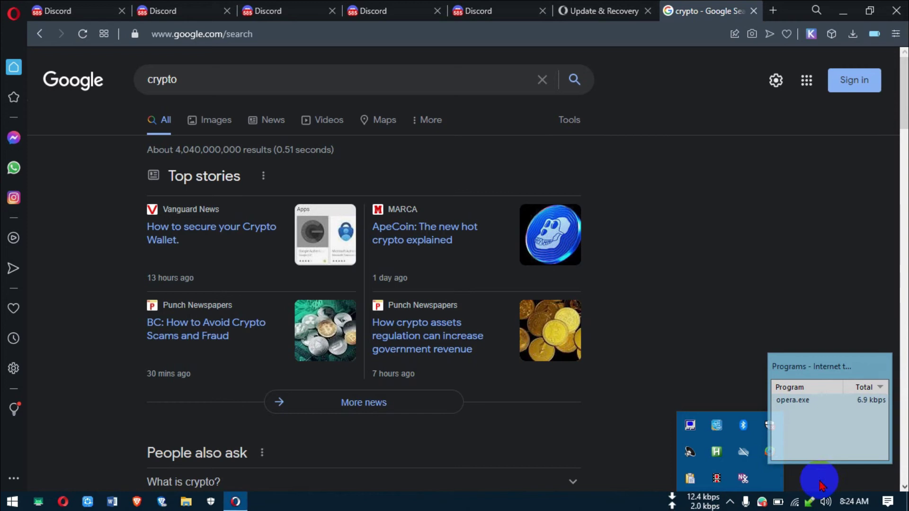
- Open GlassWire's main window from the tray and switch to its Firewall view
{"action": "left_click", "coordinate": [763, 506]}
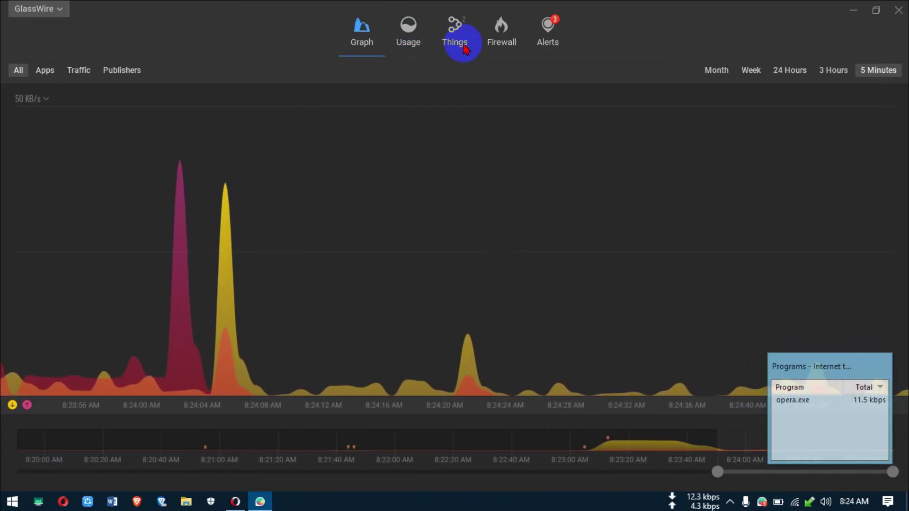
{"action": "left_click", "coordinate": [498, 41]}
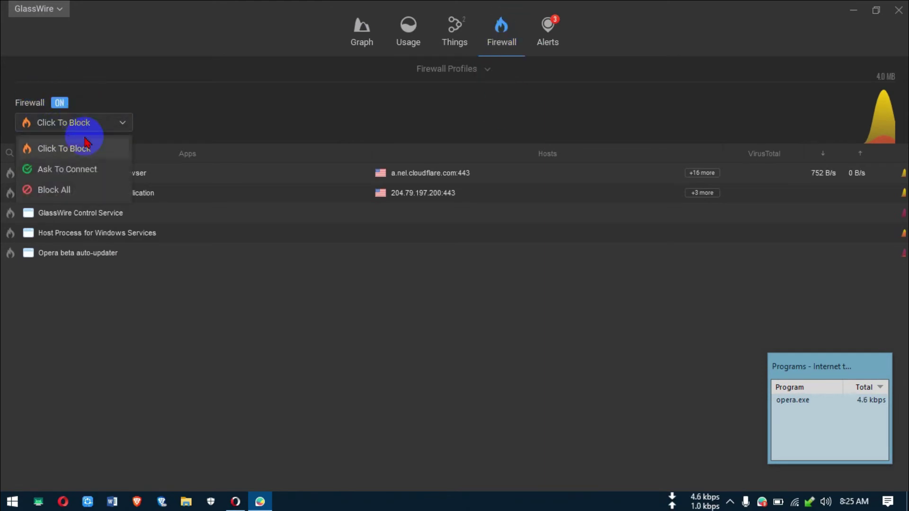
- Set the firewall to Ask To Connect and block Opera beta Internet Browser and Opera beta auto-updater
{"action": "left_click", "coordinate": [93, 171]}
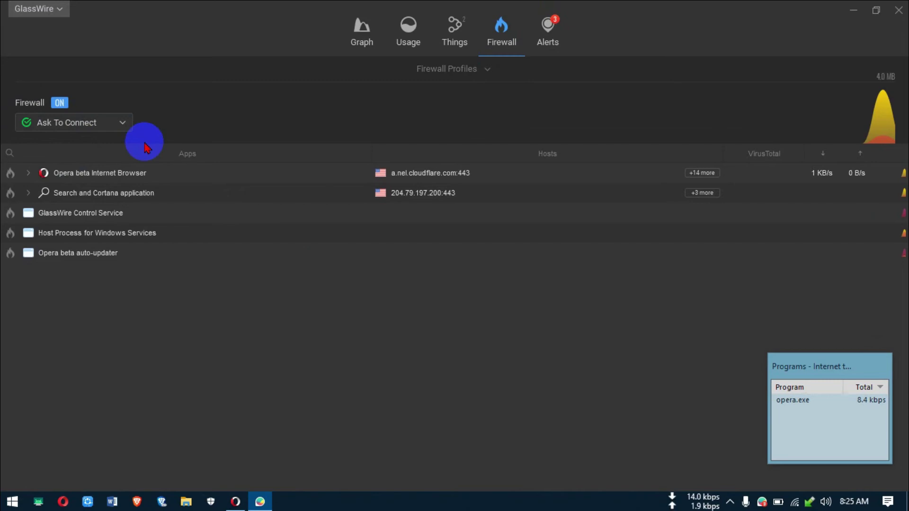
{"action": "mouse_move", "coordinate": [833, 469]}
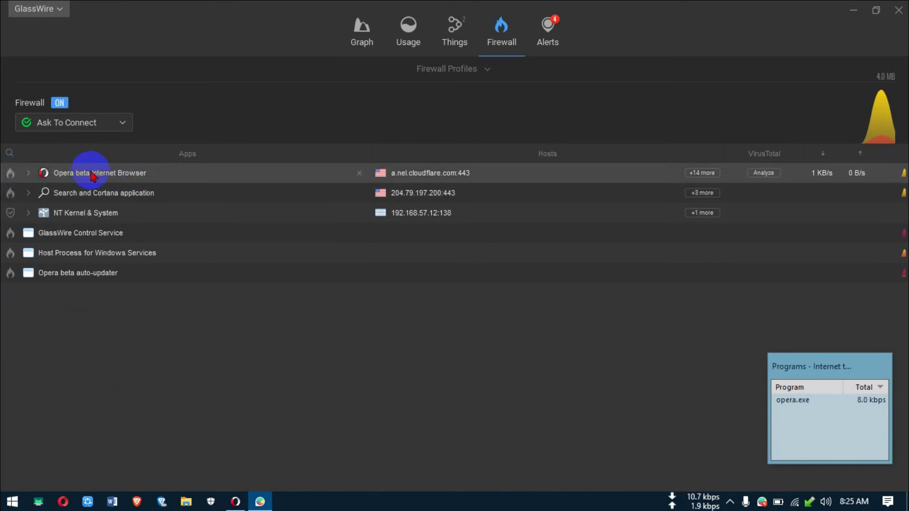
{"action": "left_click", "coordinate": [11, 176]}
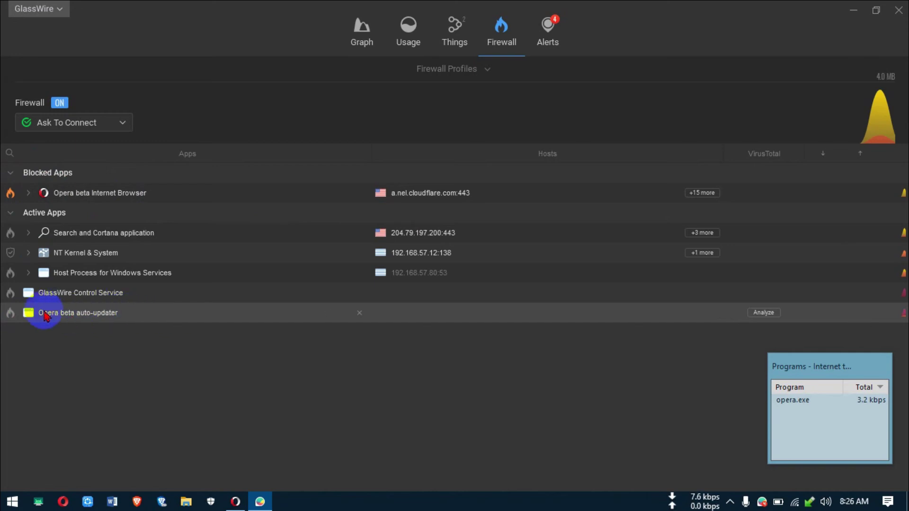
{"action": "mouse_move", "coordinate": [27, 320]}
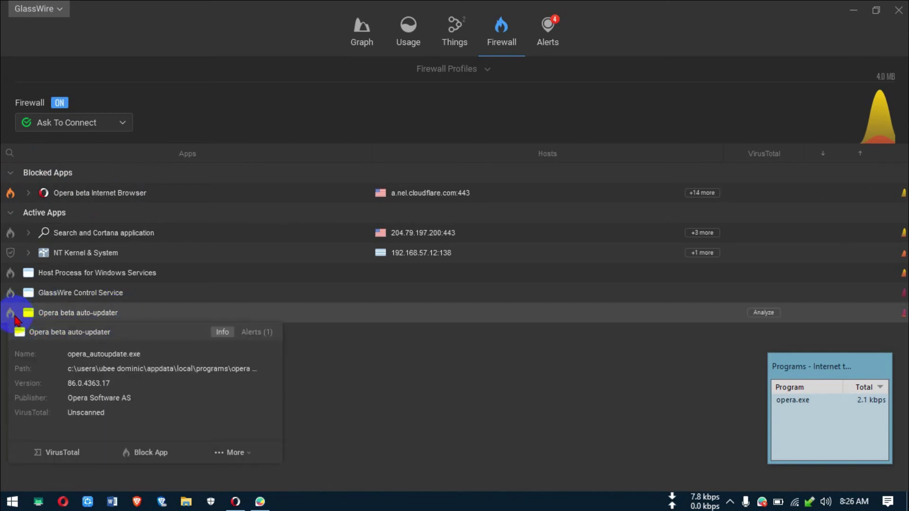
{"action": "left_click", "coordinate": [11, 313]}
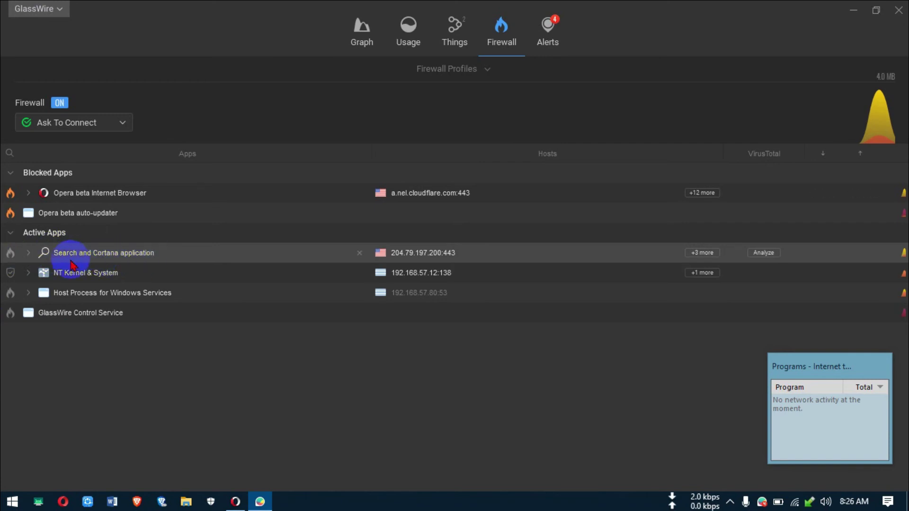
{"action": "key", "text": "super"}
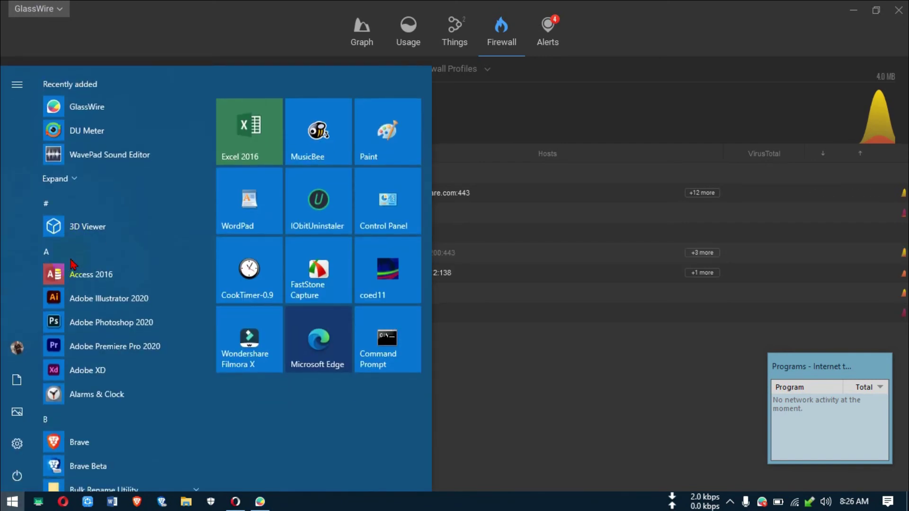
- Search Windows for 'cryptoruppted', replace it with 'bbbbbur', then close the search panel
{"action": "type", "text": "crypto"}
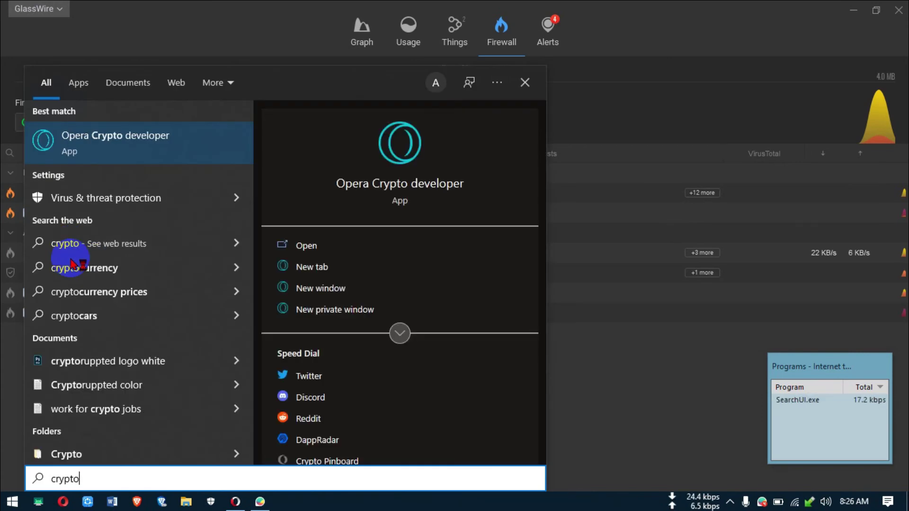
{"action": "type", "text": "ruppted"}
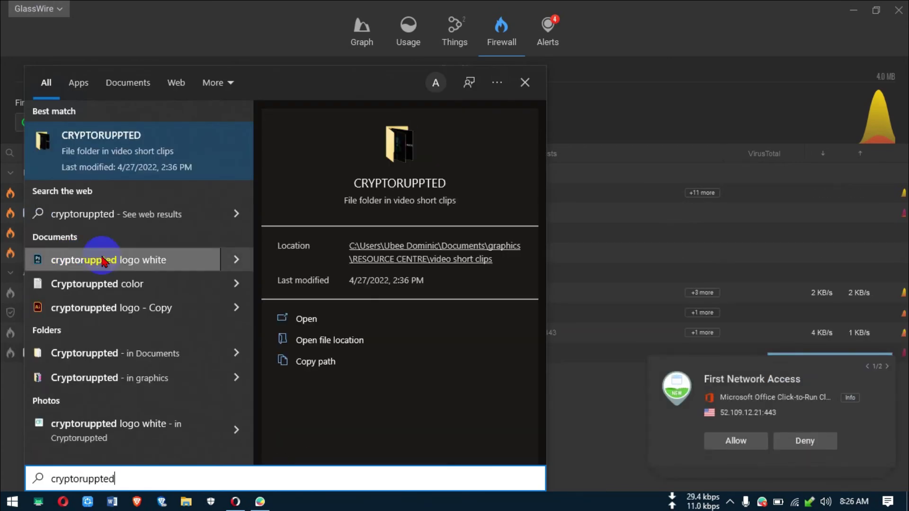
{"action": "key", "text": "ctrl+a"}
{"action": "type", "text": "bbbbbur"}
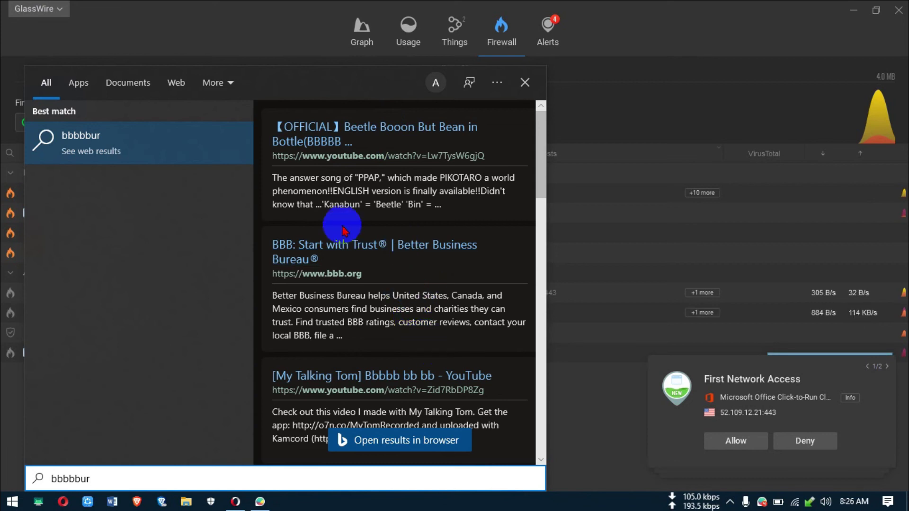
{"action": "left_click", "coordinate": [284, 7]}
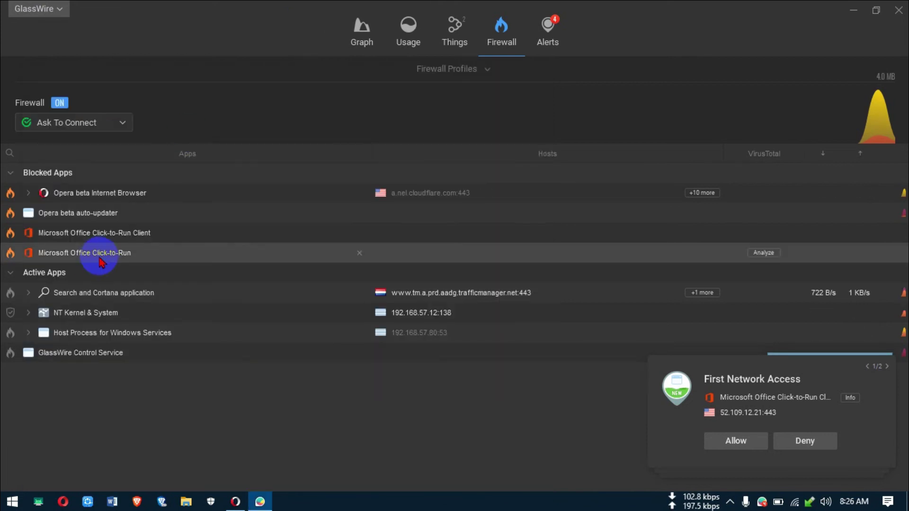
- Block Search and Cortana, then deny each Office Click-to-Run first network access request
{"action": "left_click", "coordinate": [10, 296]}
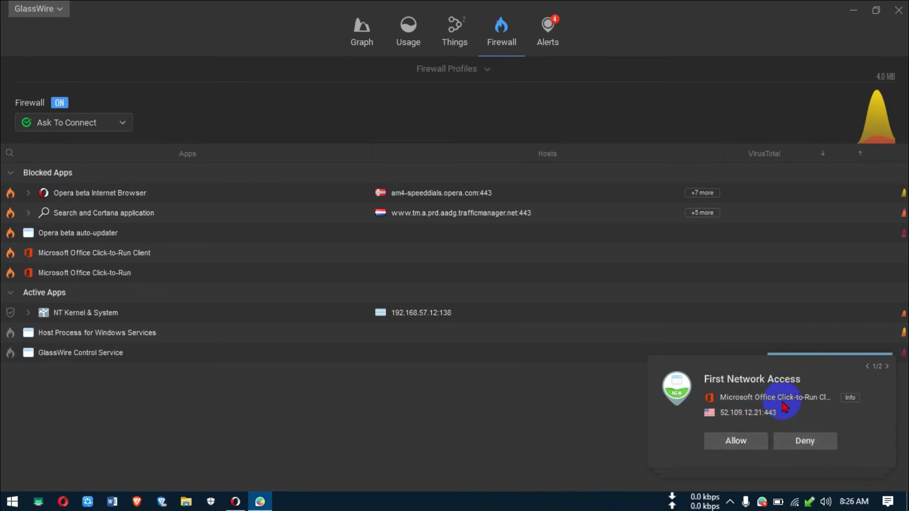
{"action": "left_click", "coordinate": [805, 441]}
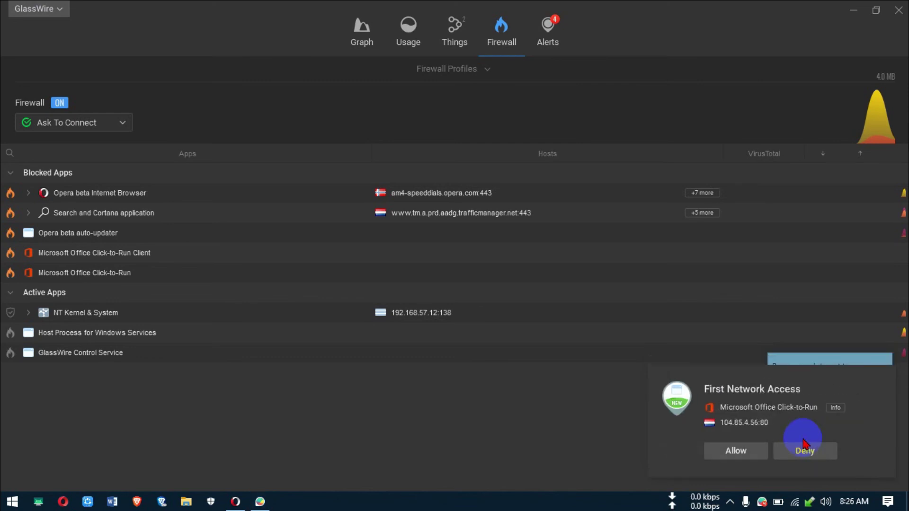
{"action": "left_click", "coordinate": [786, 460]}
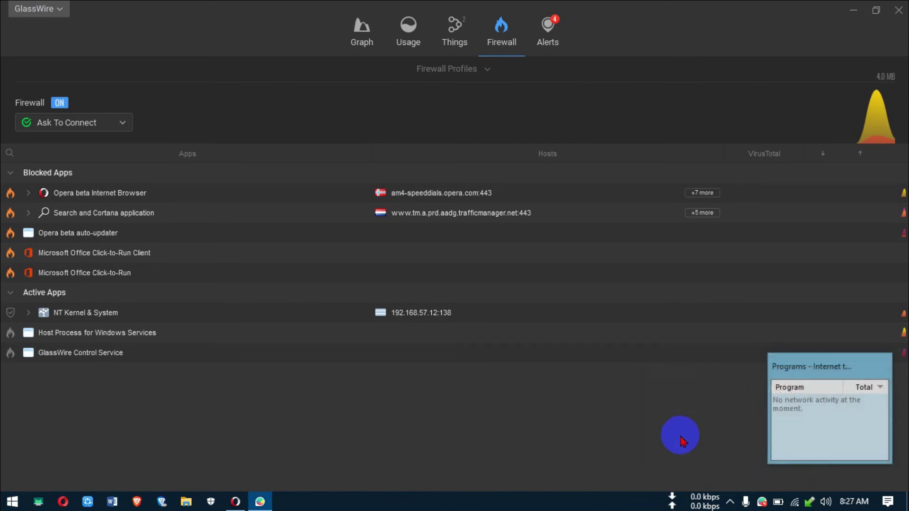
{"action": "left_click", "coordinate": [828, 439]}
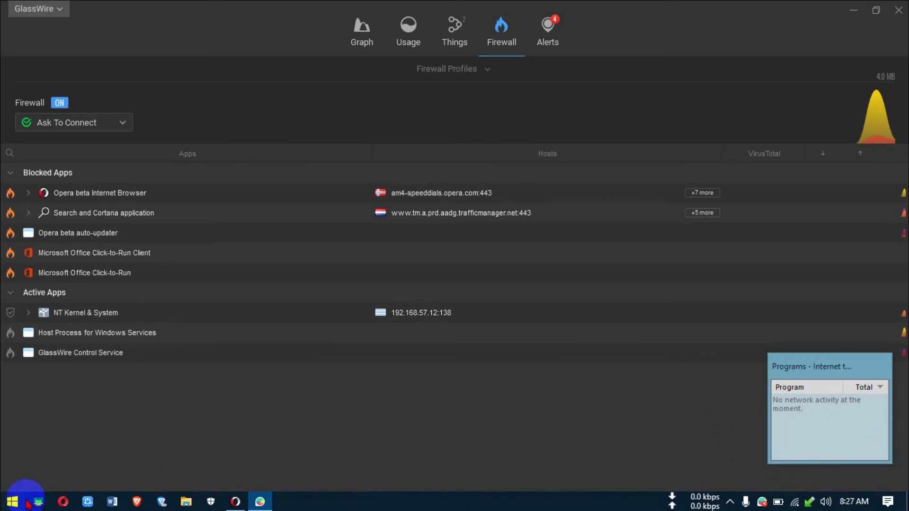
- In Brave, deny its network access request and search 'thuhwrg' from a new tab
{"action": "left_click", "coordinate": [138, 500]}
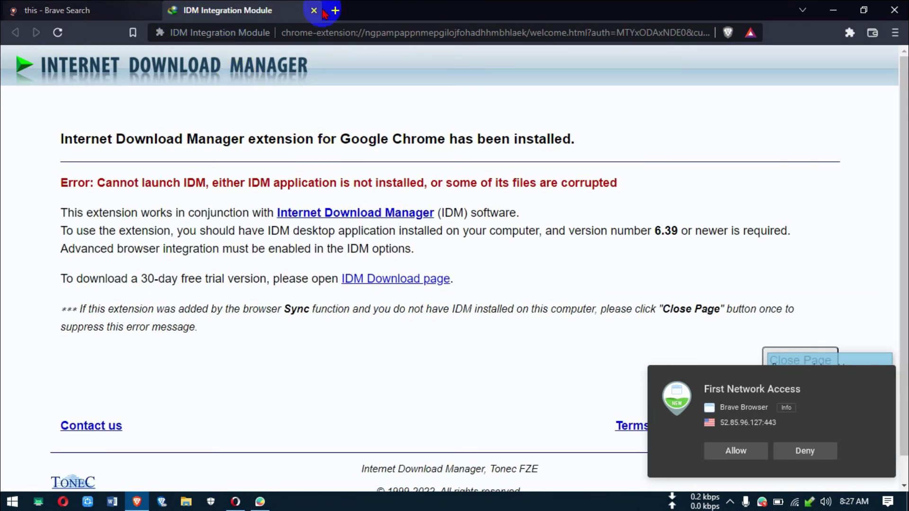
{"action": "left_click", "coordinate": [336, 11]}
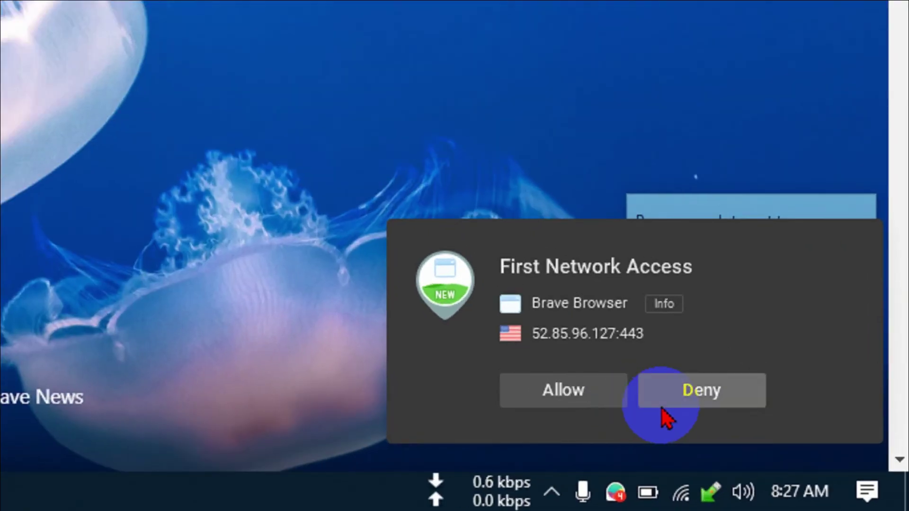
{"action": "left_click", "coordinate": [708, 401]}
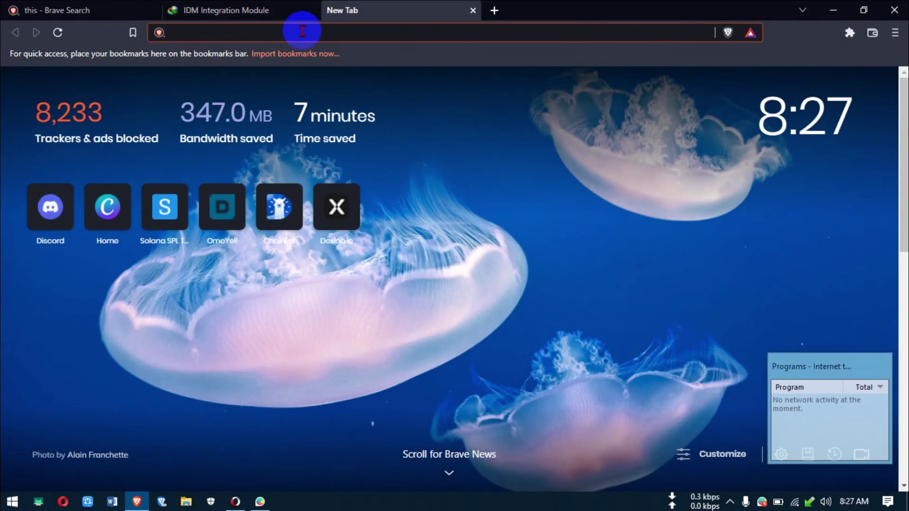
{"action": "type", "text": "thuhwrg"}
{"action": "key", "text": "Return"}
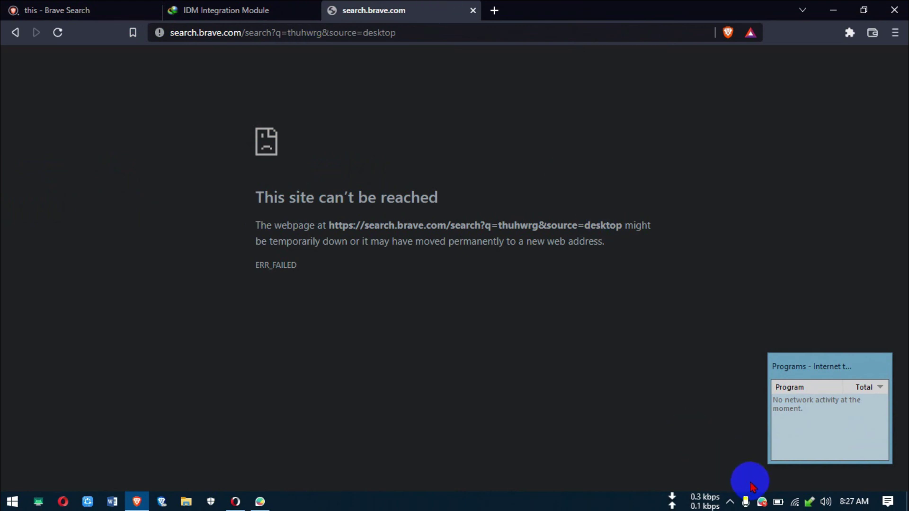
- Back in GlassWire, unblock Brave Browser and bring Opera to the front
{"action": "left_click", "coordinate": [761, 503]}
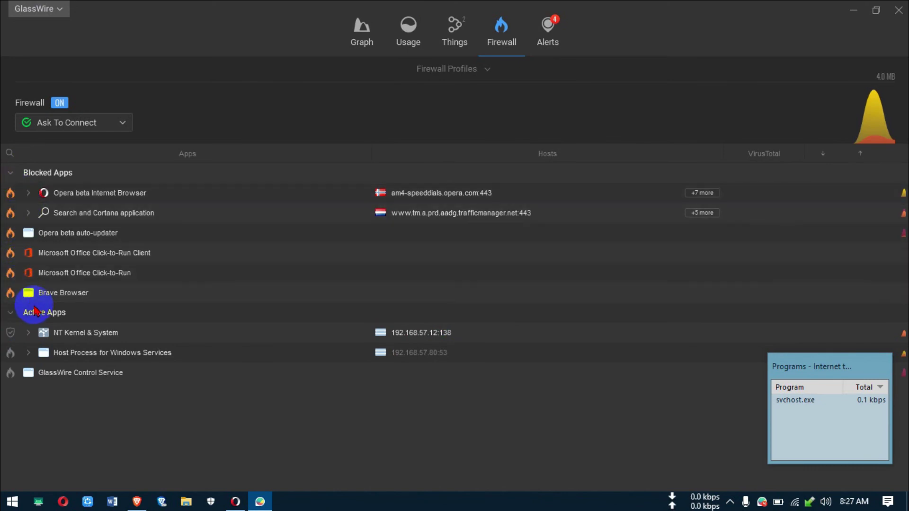
{"action": "left_click", "coordinate": [11, 294]}
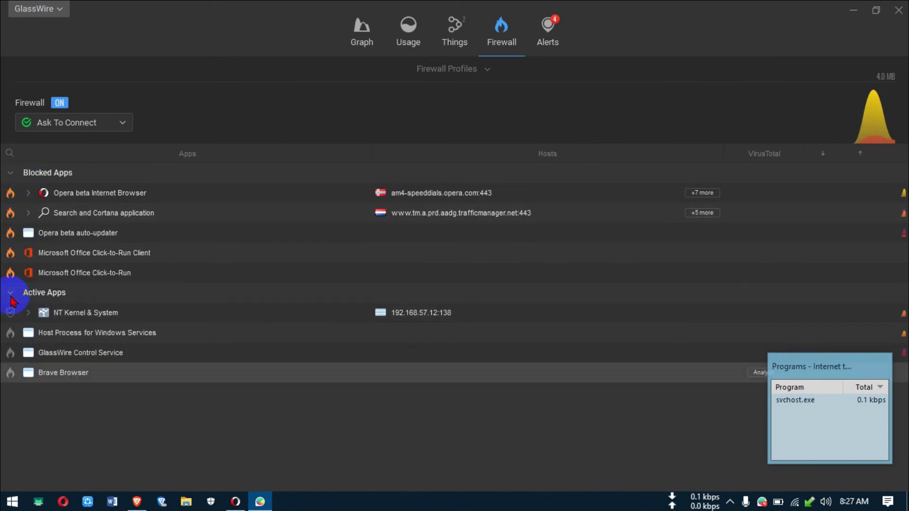
{"action": "left_click", "coordinate": [235, 503]}
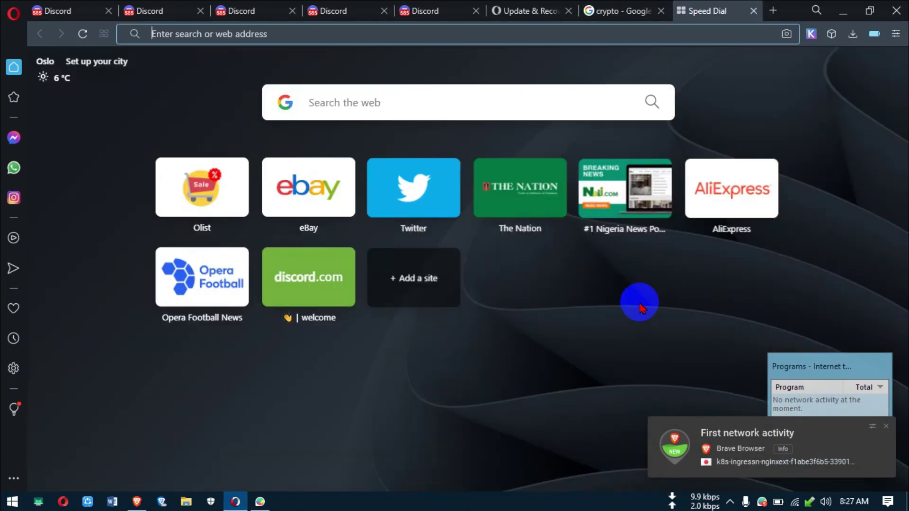
- Search for 'gyurrg' in Opera, then switch to the Brave window
{"action": "type", "text": "gyurrg"}
{"action": "key", "text": "Return"}
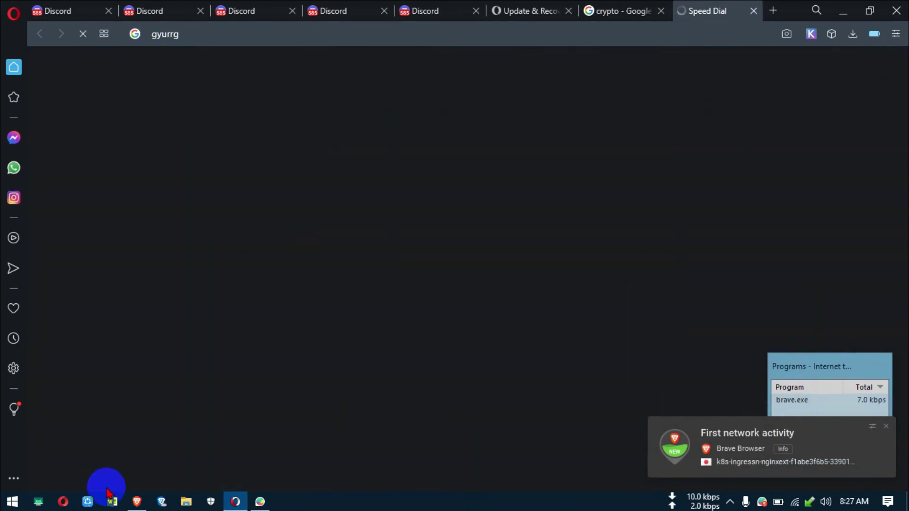
{"action": "left_click", "coordinate": [137, 503]}
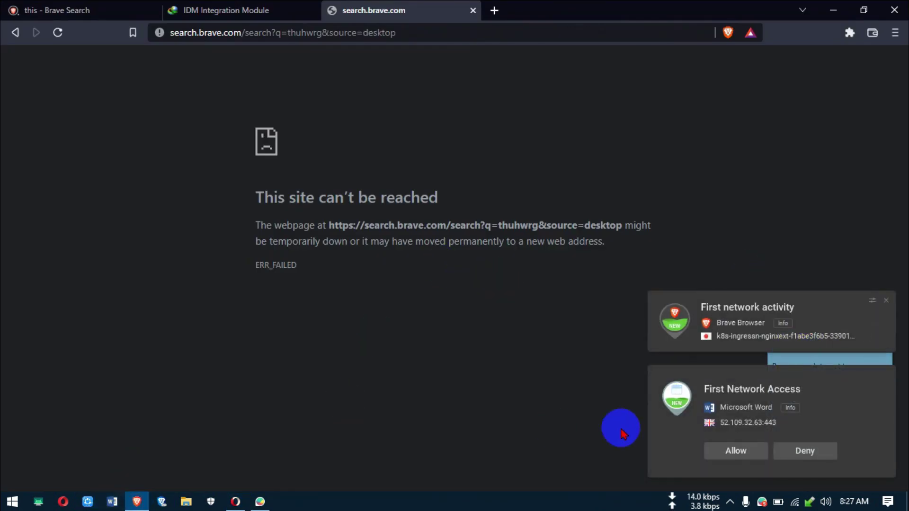
- Deny Microsoft Word's network access, then search 'hjbgfddgfr' and 'thime' in Brave
{"action": "left_click", "coordinate": [807, 450]}
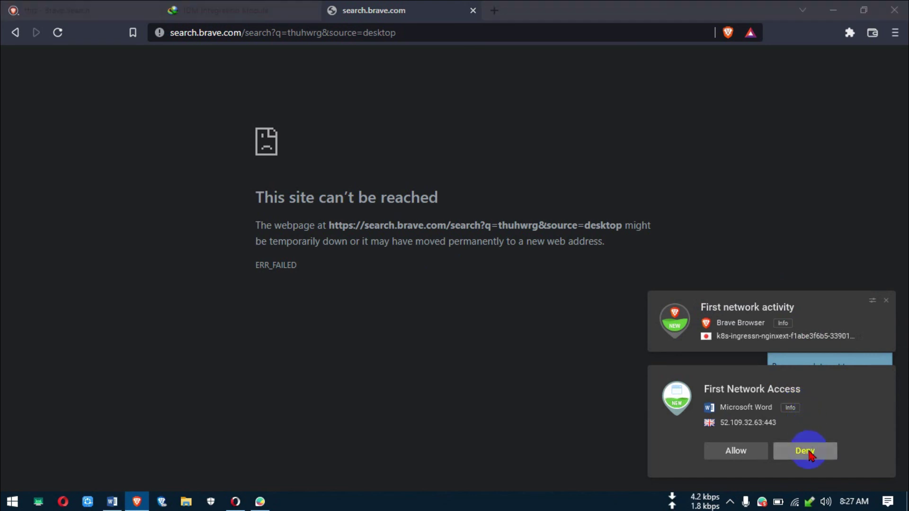
{"action": "left_click", "coordinate": [266, 36]}
{"action": "type", "text": "hjbgfddgfr"}
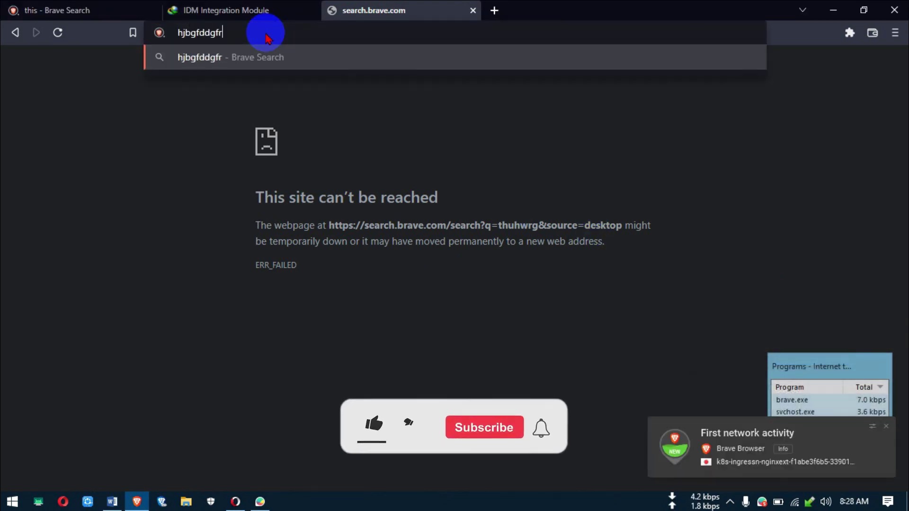
{"action": "key", "text": "Return"}
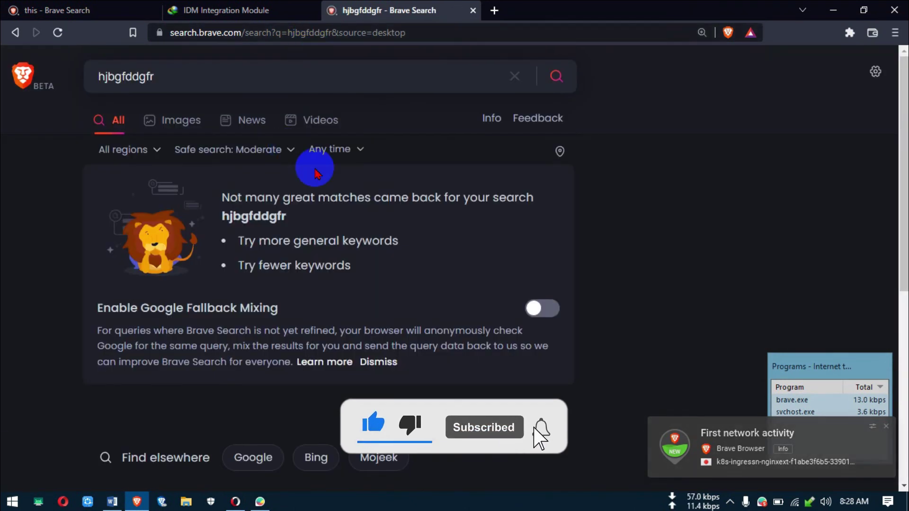
{"action": "key", "text": "ctrl+t"}
{"action": "type", "text": "th"}
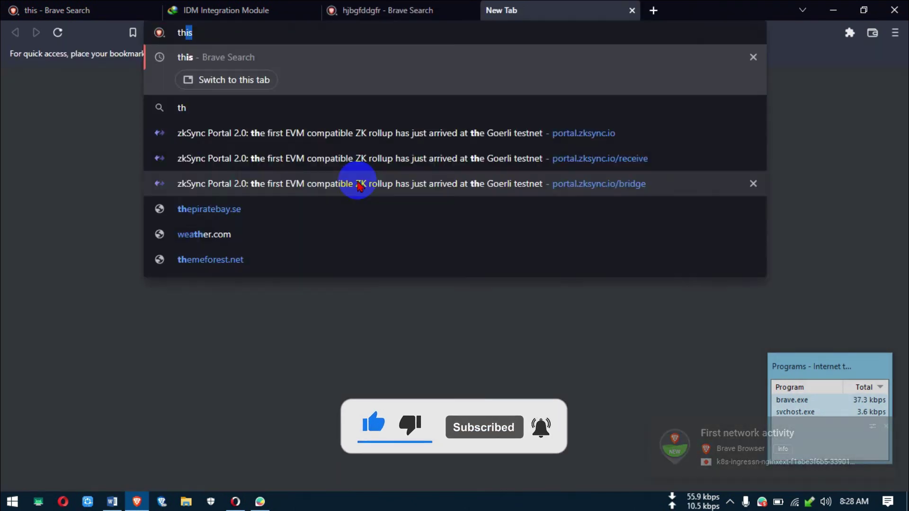
{"action": "type", "text": "ime"}
{"action": "key", "text": "Return"}
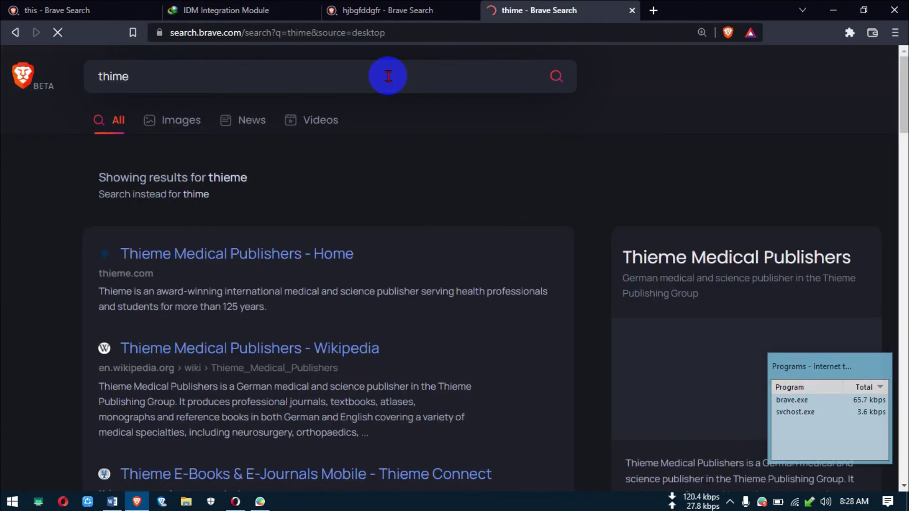
- Close the search tabs, Brave and Word's start screen, and minimize Opera
{"action": "key", "text": "ctrl+w"}
{"action": "key", "text": "ctrl+w"}
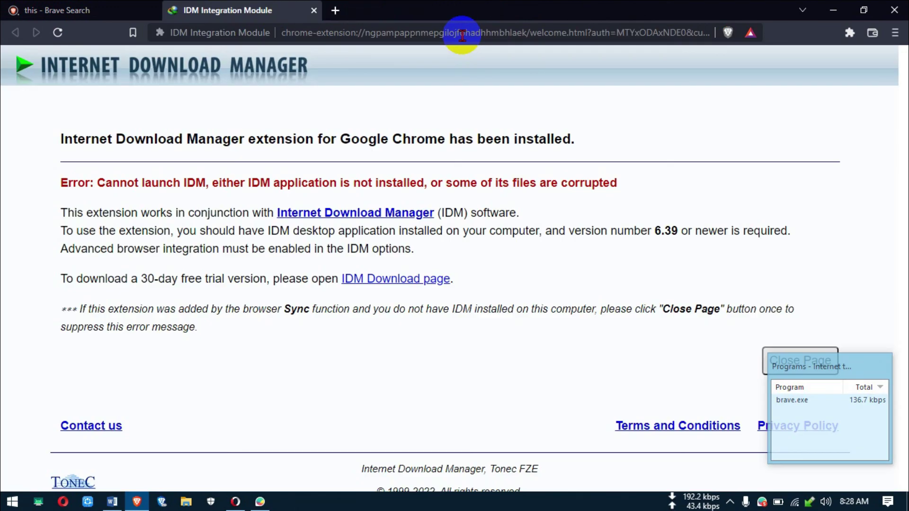
{"action": "left_click", "coordinate": [893, 11]}
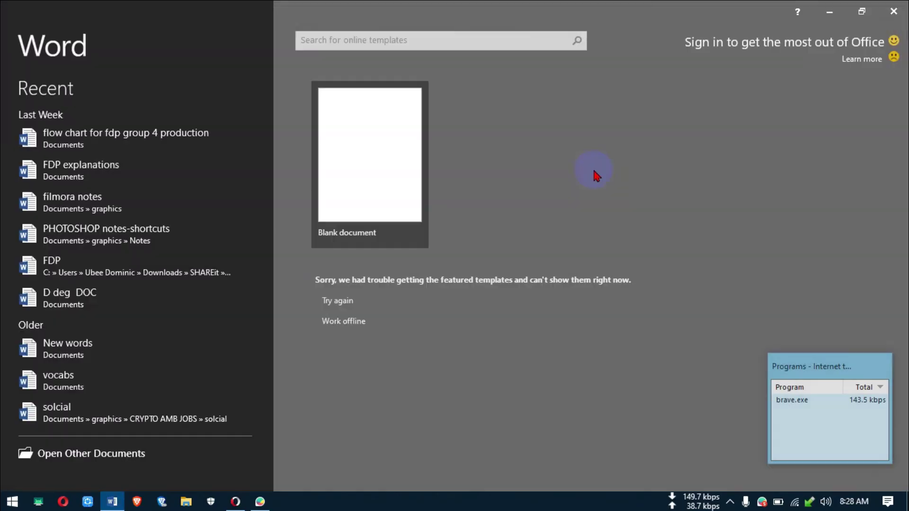
{"action": "left_click", "coordinate": [901, 11]}
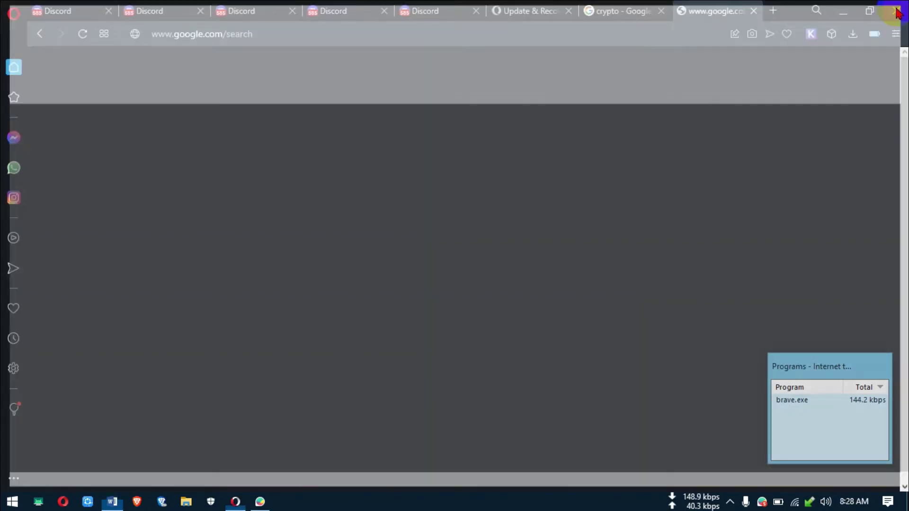
{"action": "left_click", "coordinate": [843, 11]}
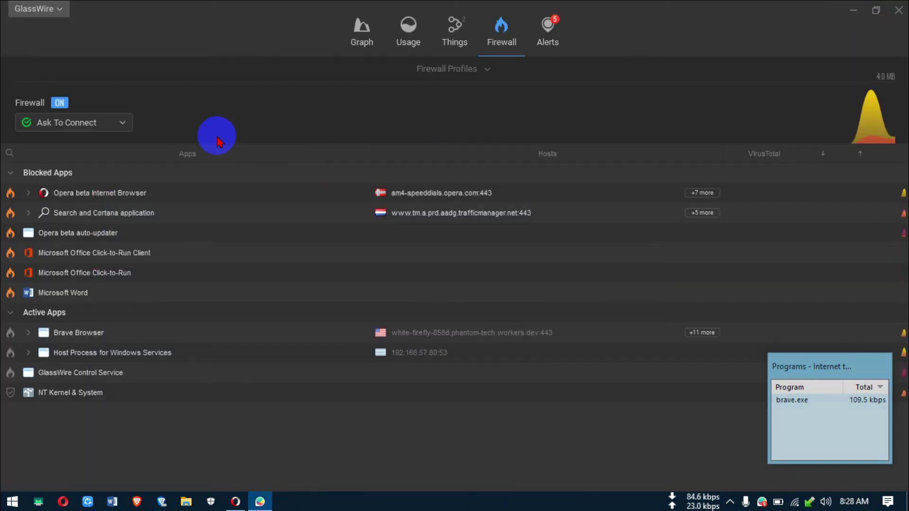
- Block Brave Browser and Host Process for Windows Services (svchost.exe), then bring Opera forward
{"action": "left_click", "coordinate": [10, 332]}
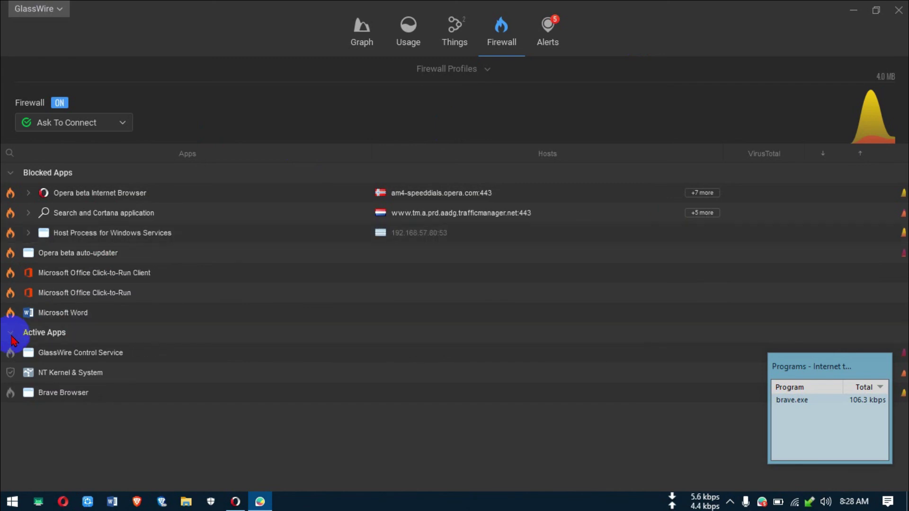
{"action": "left_click", "coordinate": [10, 233]}
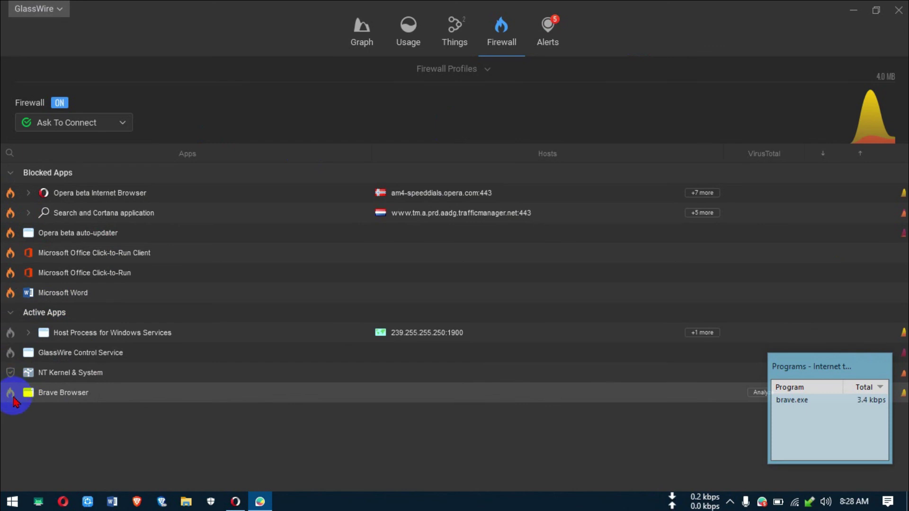
{"action": "left_click", "coordinate": [10, 393]}
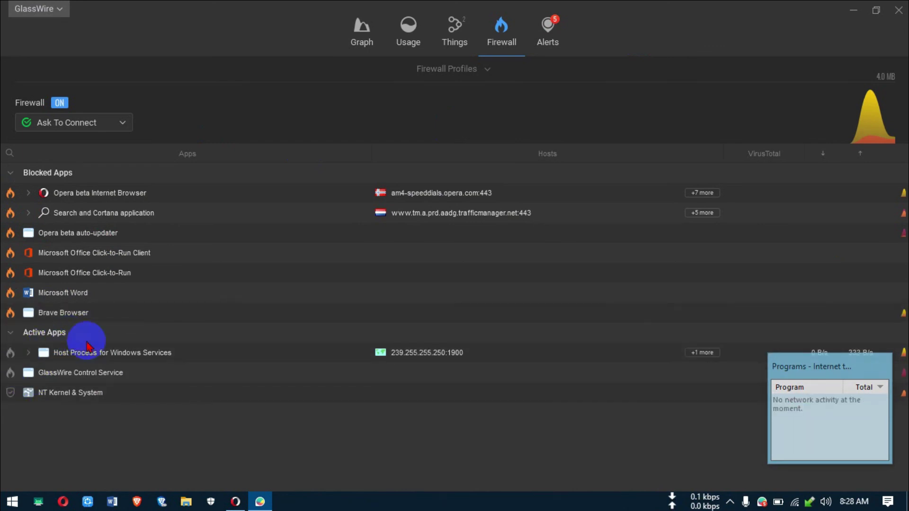
{"action": "left_click", "coordinate": [28, 354]}
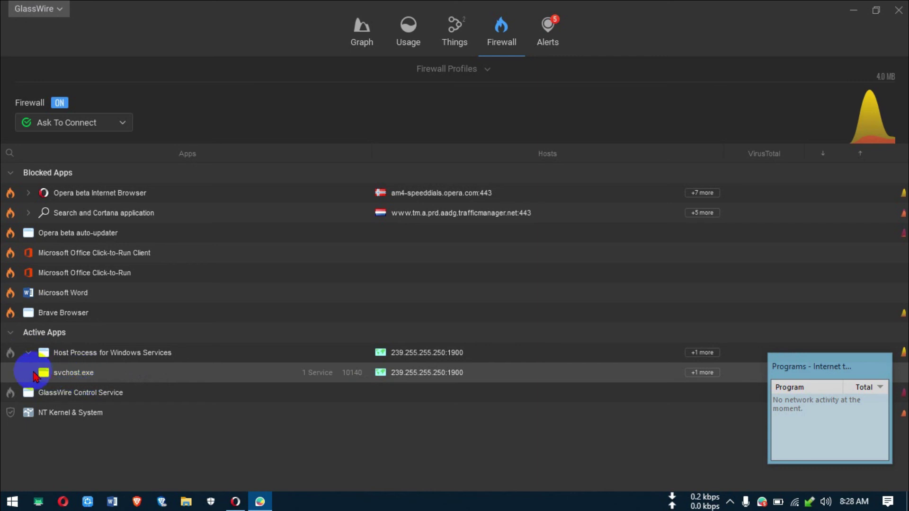
{"action": "left_click", "coordinate": [8, 354]}
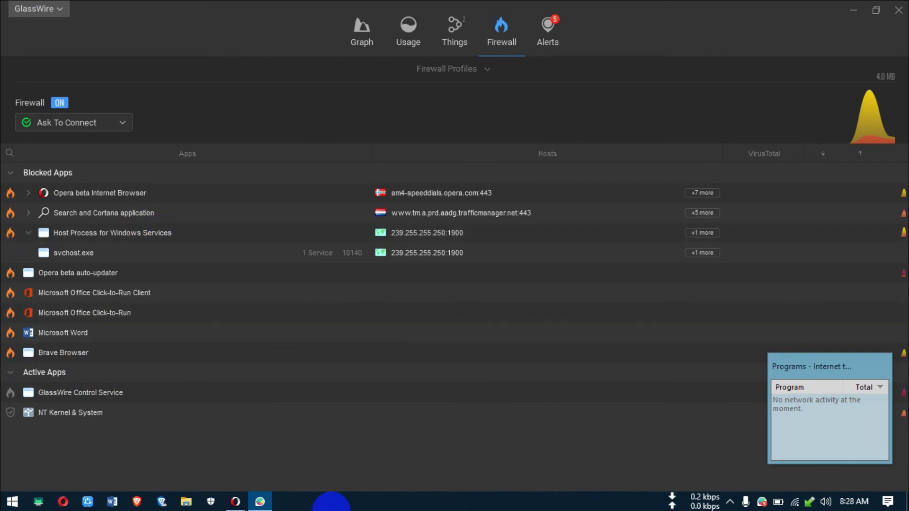
{"action": "left_click", "coordinate": [236, 502]}
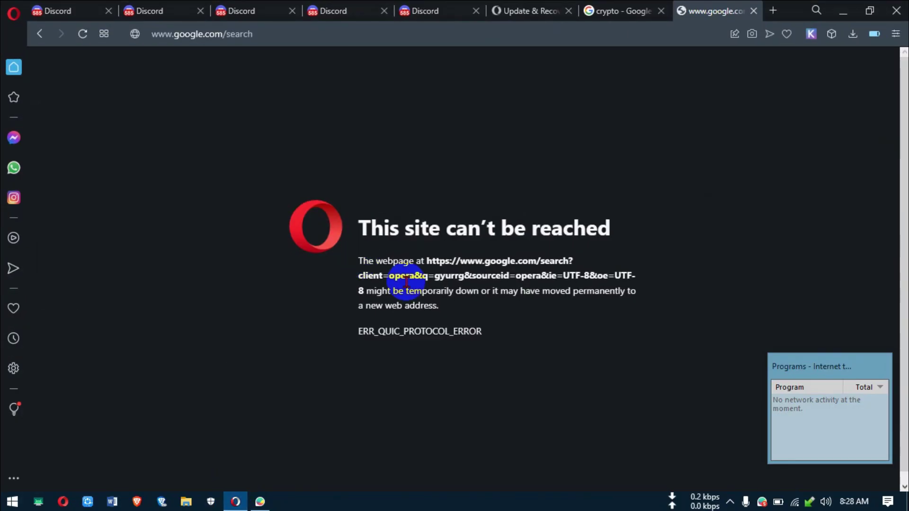
- Run test searches for 'bhyurgbjrg' and 'hkgbti' in new Opera tabs
{"action": "key", "text": "ctrl+t"}
{"action": "type", "text": "bhyurgbjrg"}
{"action": "key", "text": "Return"}
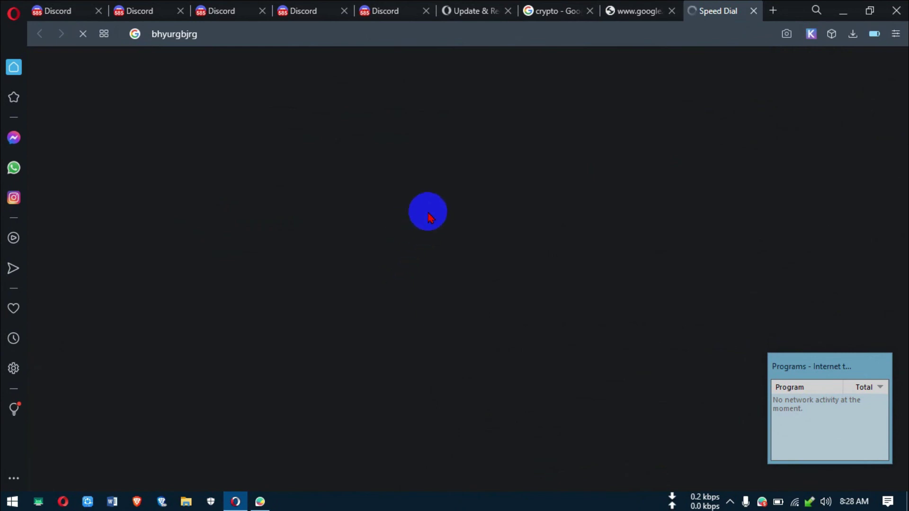
{"action": "key", "text": "ctrl+t"}
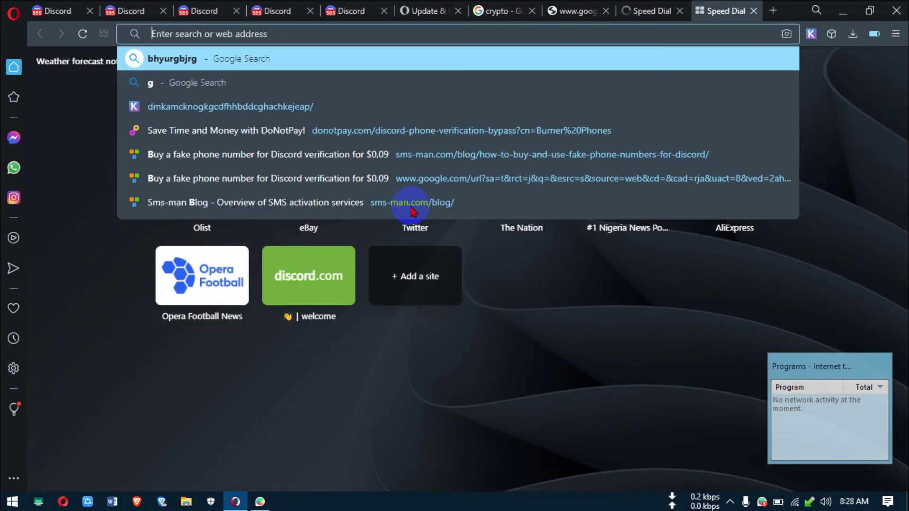
{"action": "type", "text": "hkgbti"}
{"action": "key", "text": "Return"}
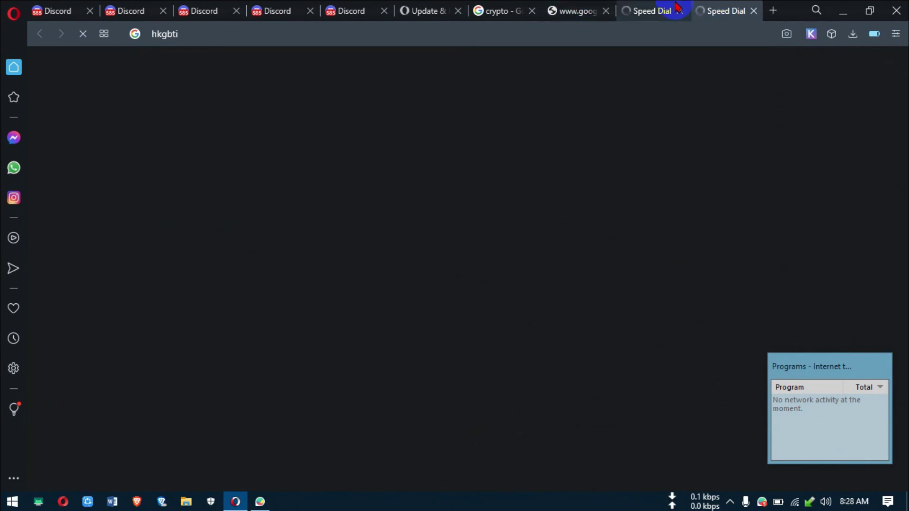
- Unblock Host Process for Windows Services in GlassWire, minimize it, and restore Opera
{"action": "left_click", "coordinate": [843, 11]}
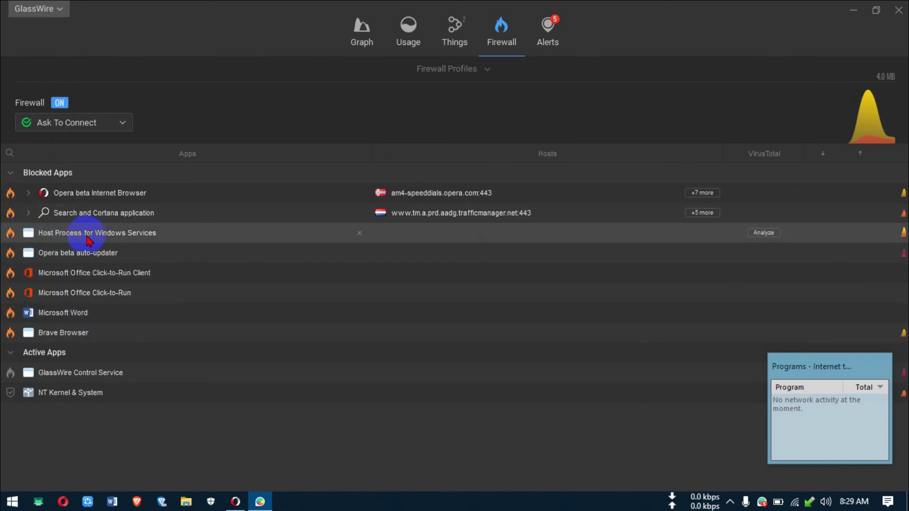
{"action": "left_click", "coordinate": [9, 236]}
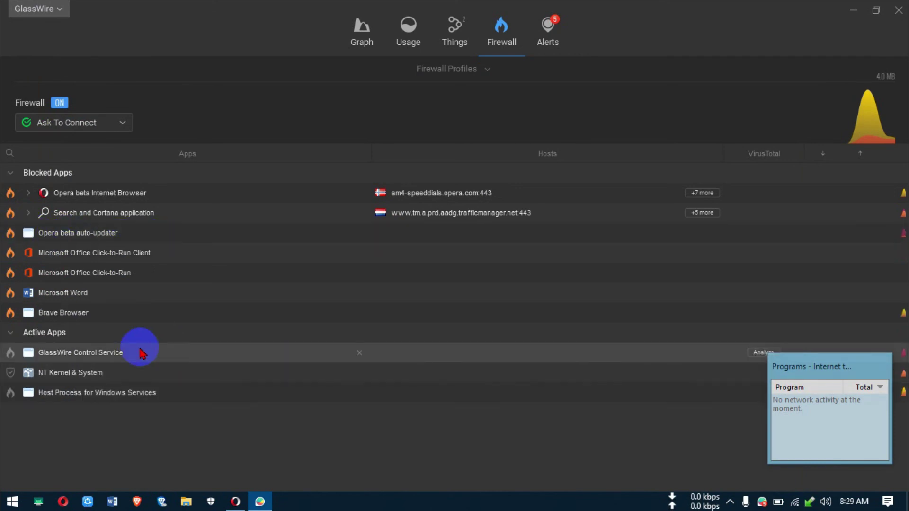
{"action": "left_click", "coordinate": [855, 12]}
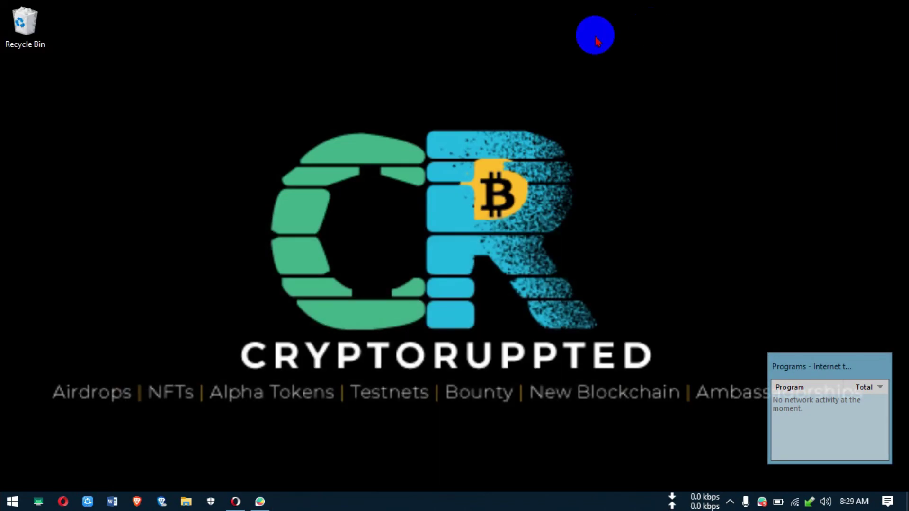
{"action": "left_click", "coordinate": [234, 503]}
- Search 'jhbgrg' in a new Opera tab, close one failed tab, and return to GlassWire
{"action": "key", "text": "ctrl+t"}
{"action": "type", "text": "jhbgrg"}
{"action": "key", "text": "Return"}
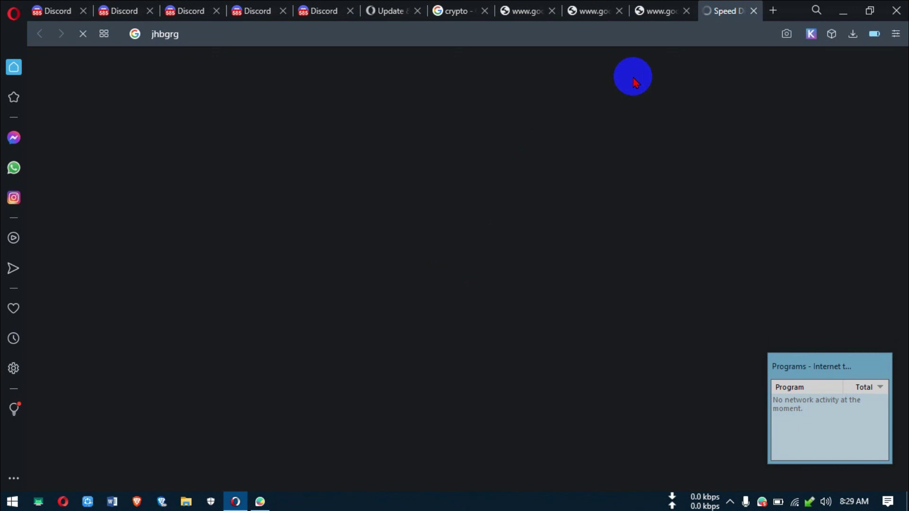
{"action": "left_click", "coordinate": [644, 12]}
{"action": "middle_click", "coordinate": [644, 12]}
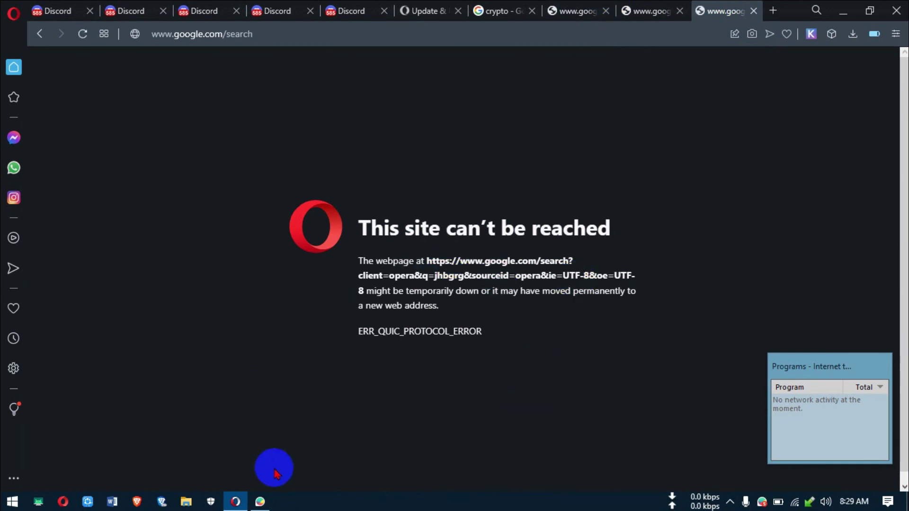
{"action": "left_click", "coordinate": [262, 503]}
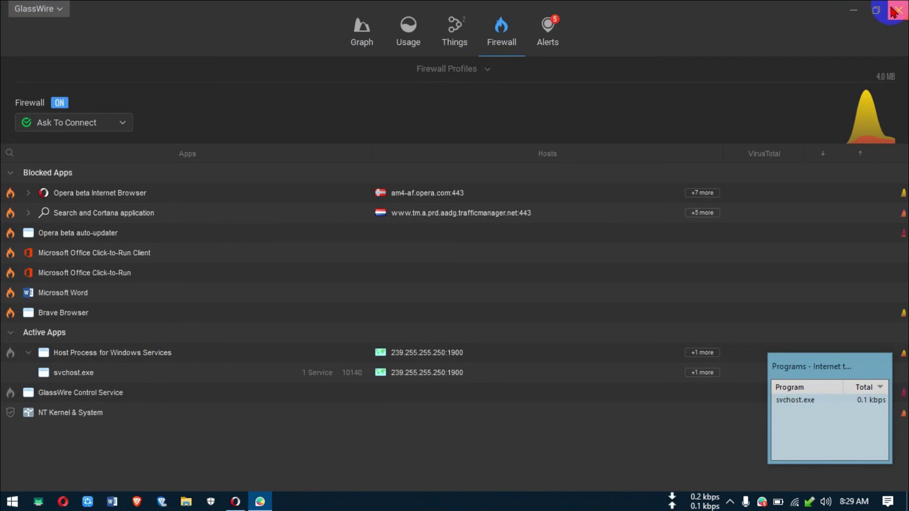
{"action": "mouse_move", "coordinate": [798, 417]}
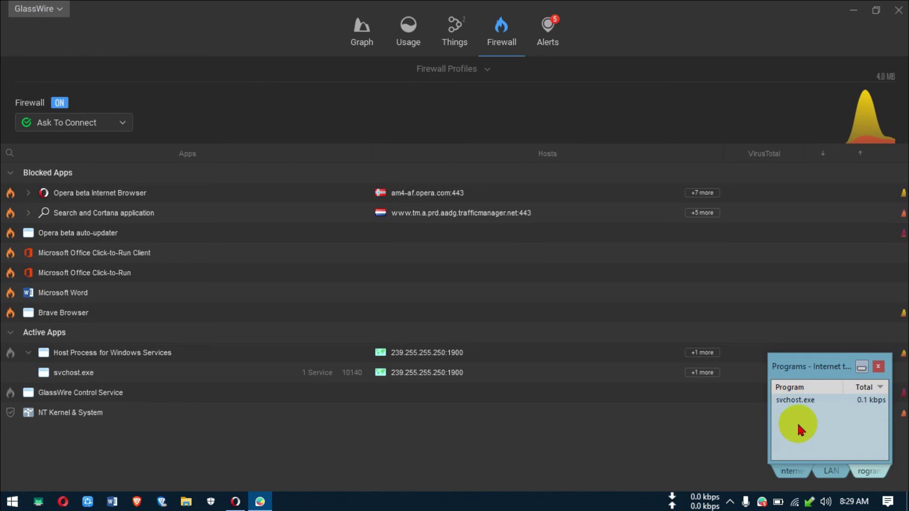
{"action": "left_click", "coordinate": [758, 498]}
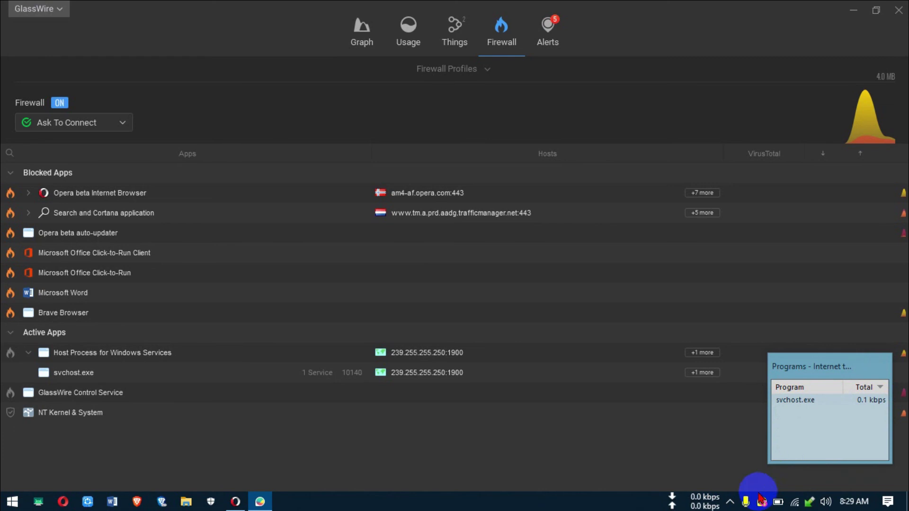